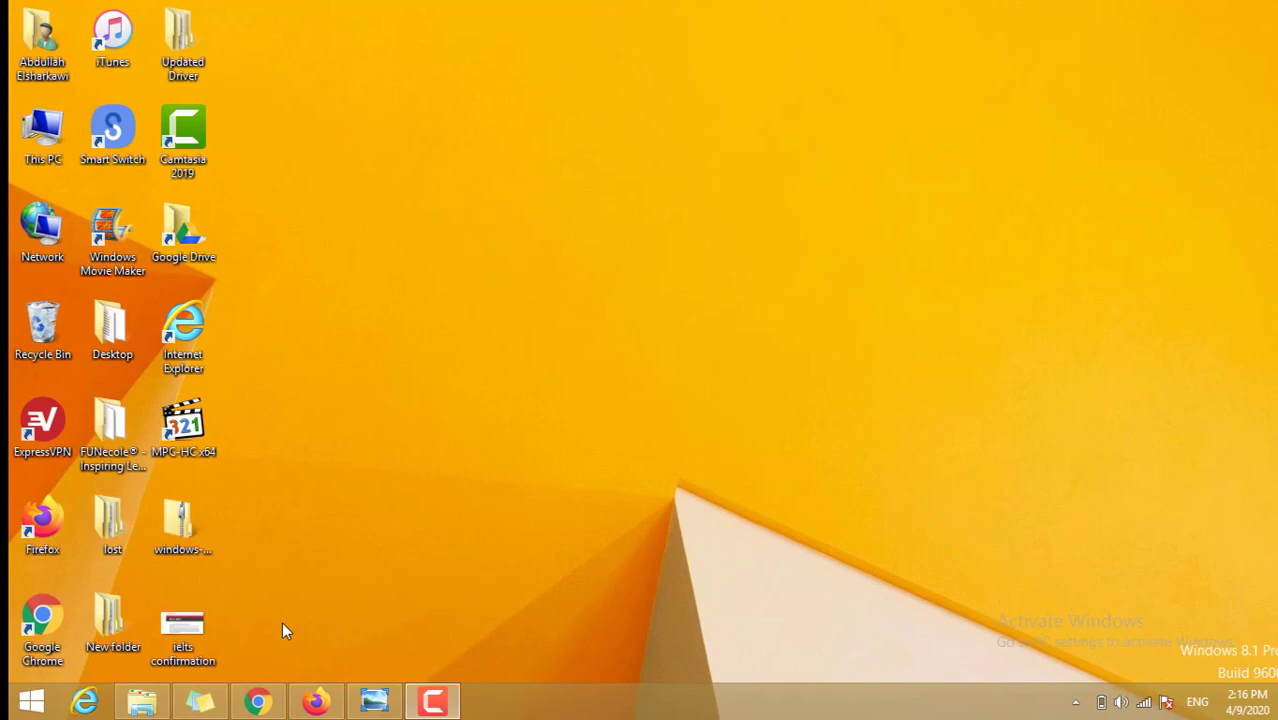
Go to the ICT 4D 19-20 class feed in Edmodo and find the 2nd Period home-accident assignment post.
{"action": "left_click", "coordinate": [258, 702]}
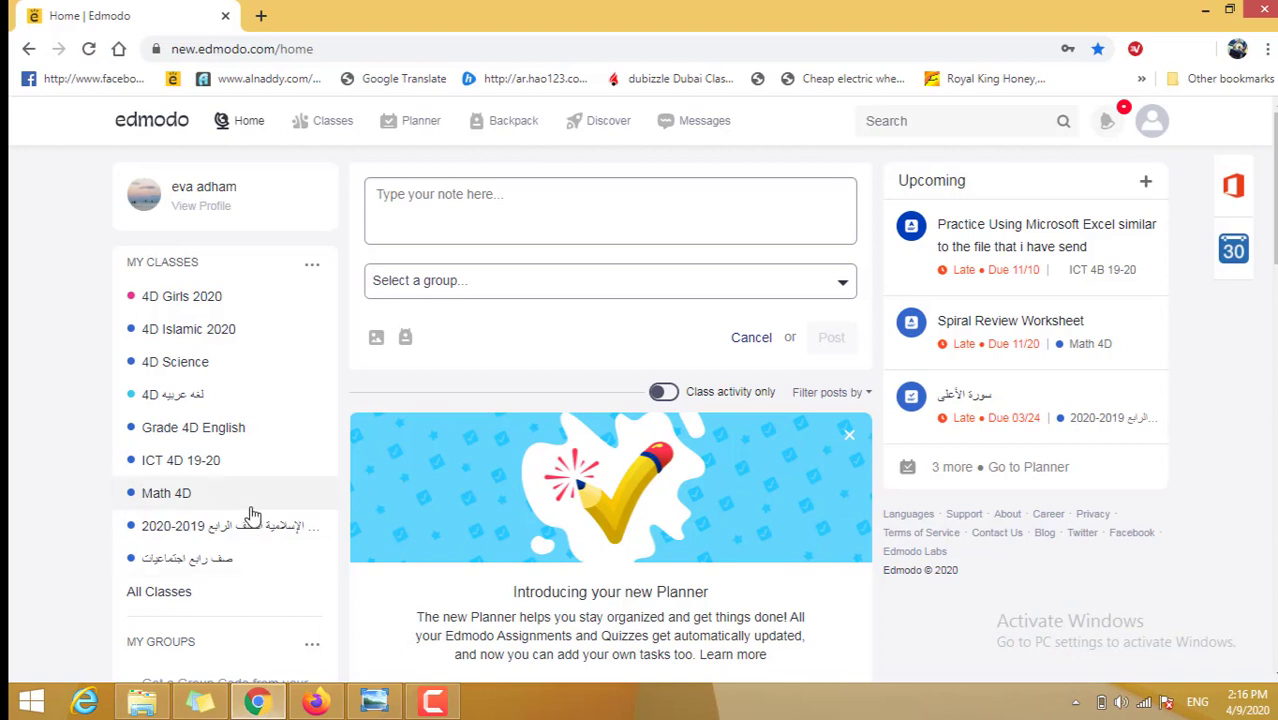
{"action": "left_click", "coordinate": [226, 466]}
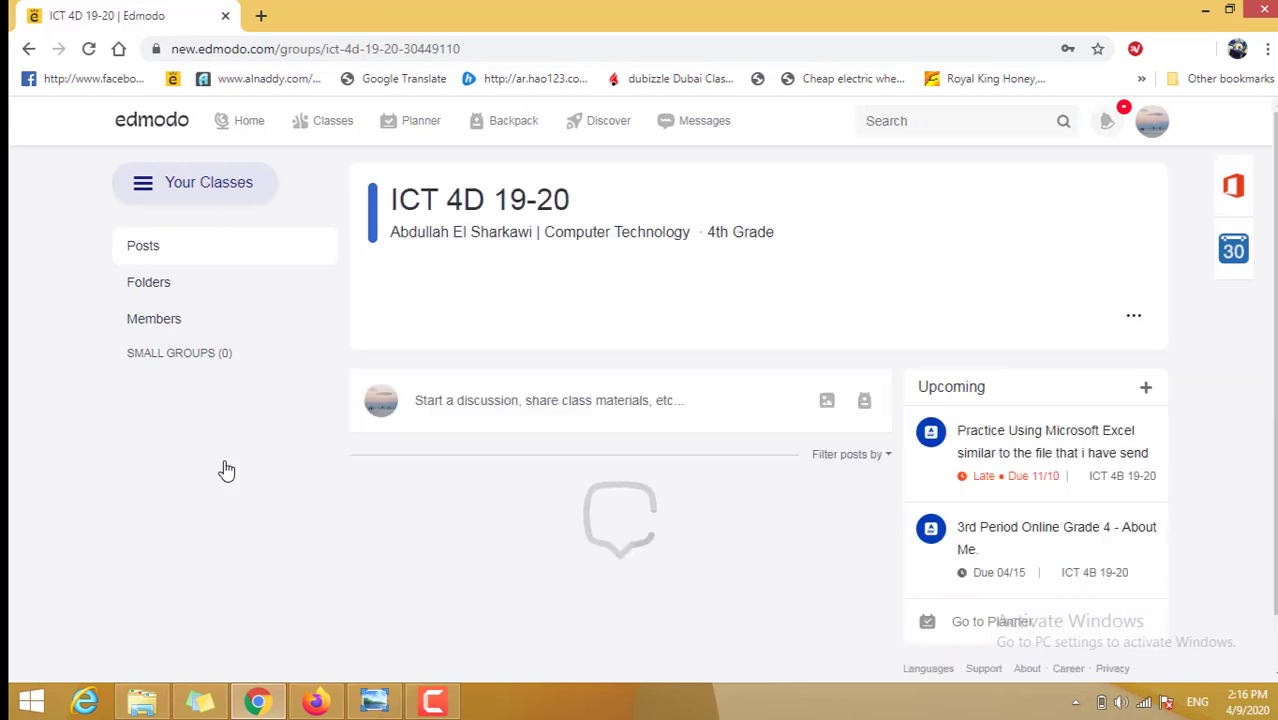
{"action": "scroll", "coordinate": [219, 445], "scroll_direction": "down", "scroll_amount": 2}
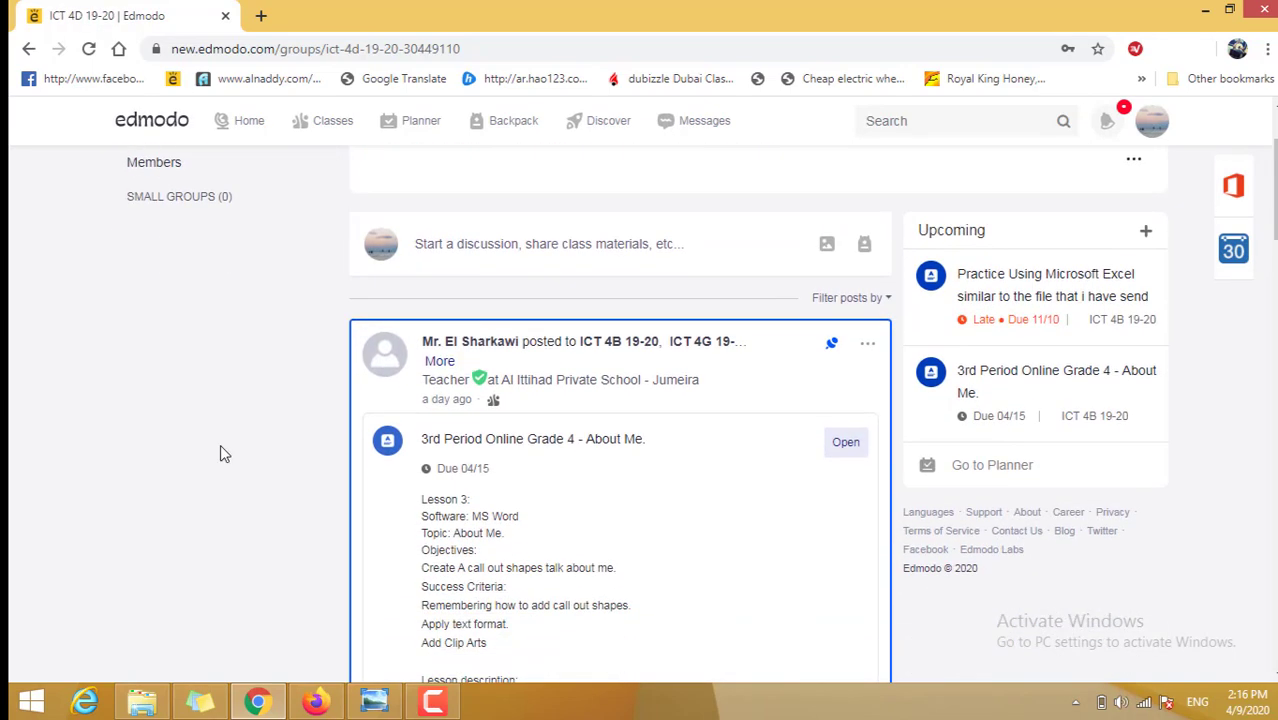
{"action": "scroll", "coordinate": [220, 444], "scroll_direction": "down", "scroll_amount": 1}
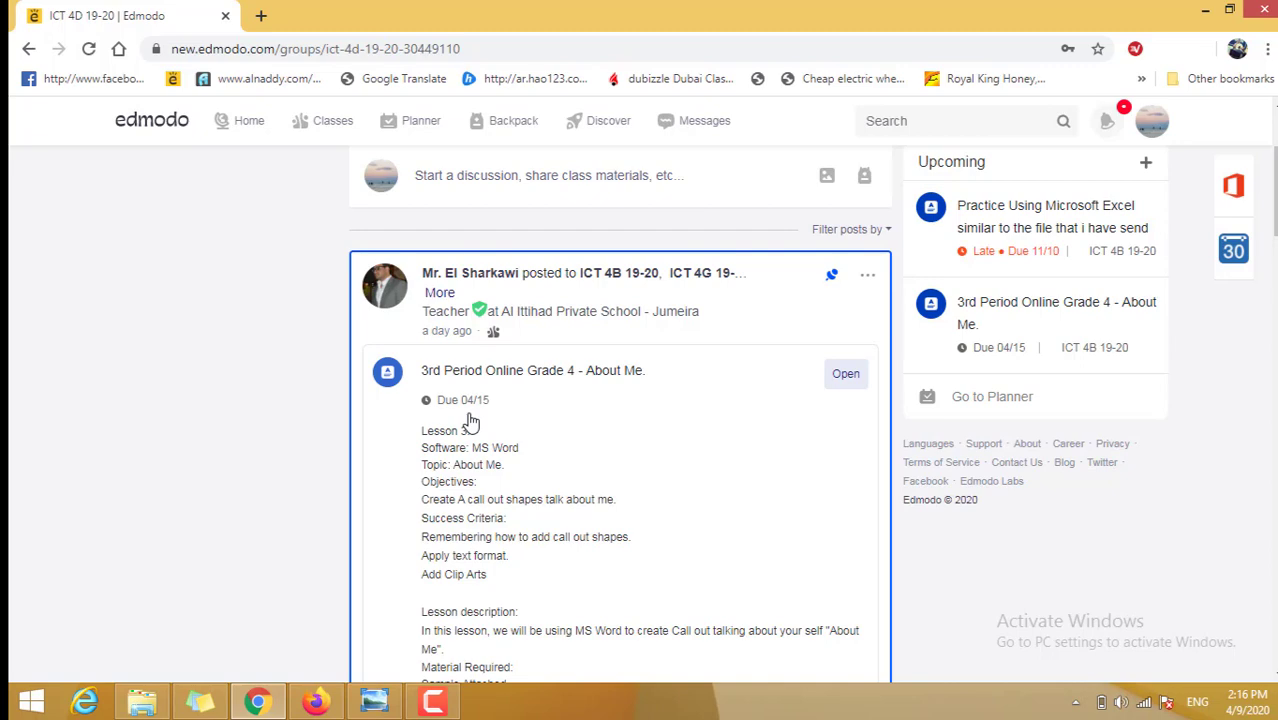
{"action": "scroll", "coordinate": [472, 410], "scroll_direction": "down", "scroll_amount": 4}
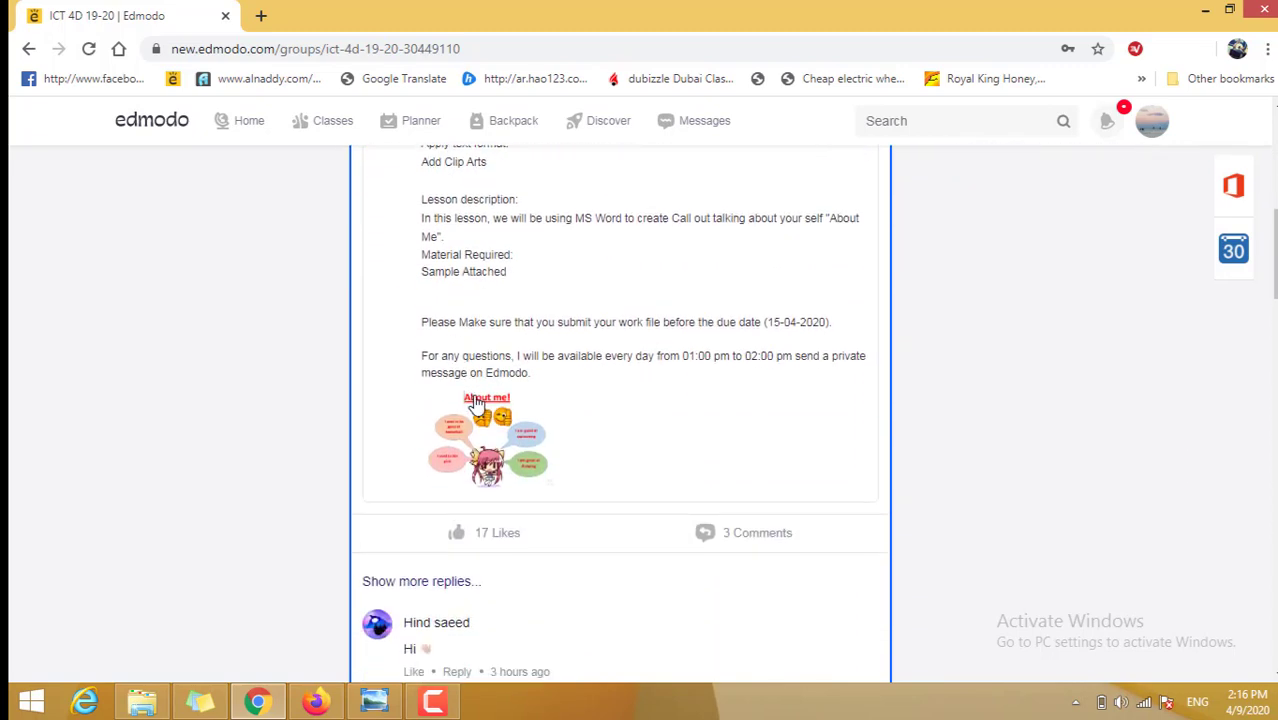
{"action": "scroll", "coordinate": [474, 400], "scroll_direction": "down", "scroll_amount": 12}
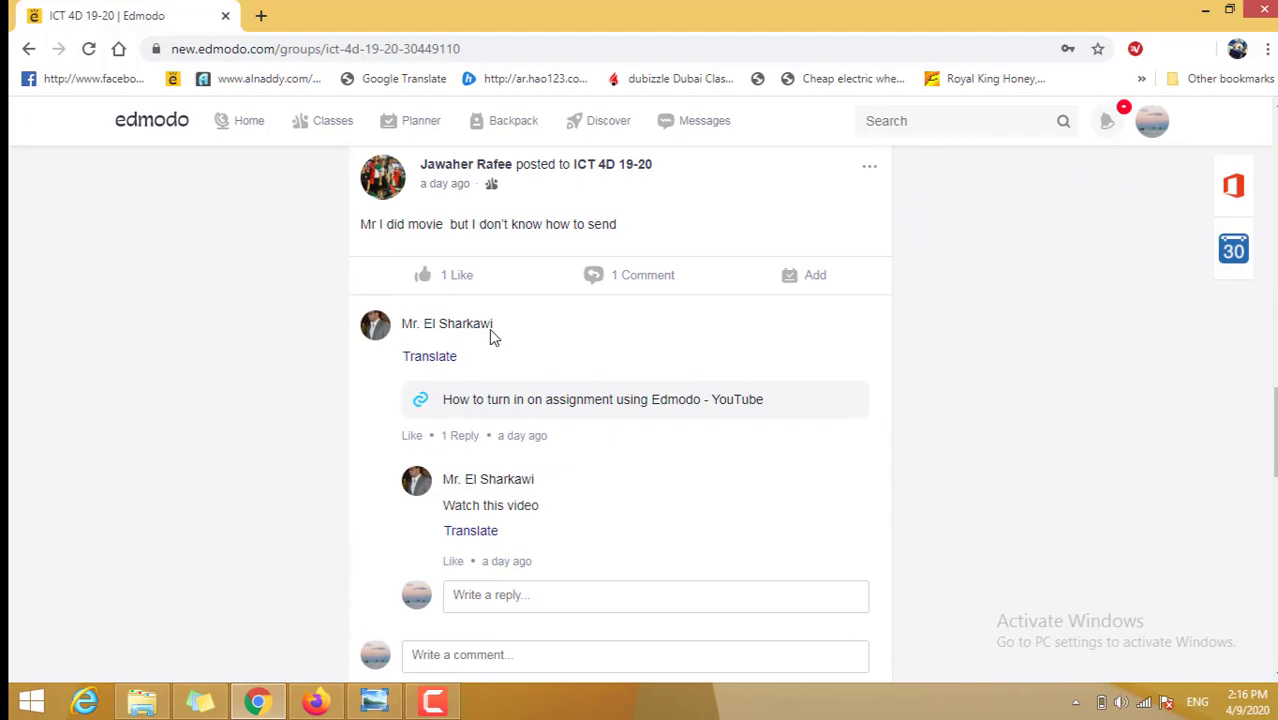
{"action": "scroll", "coordinate": [492, 330], "scroll_direction": "down", "scroll_amount": 15}
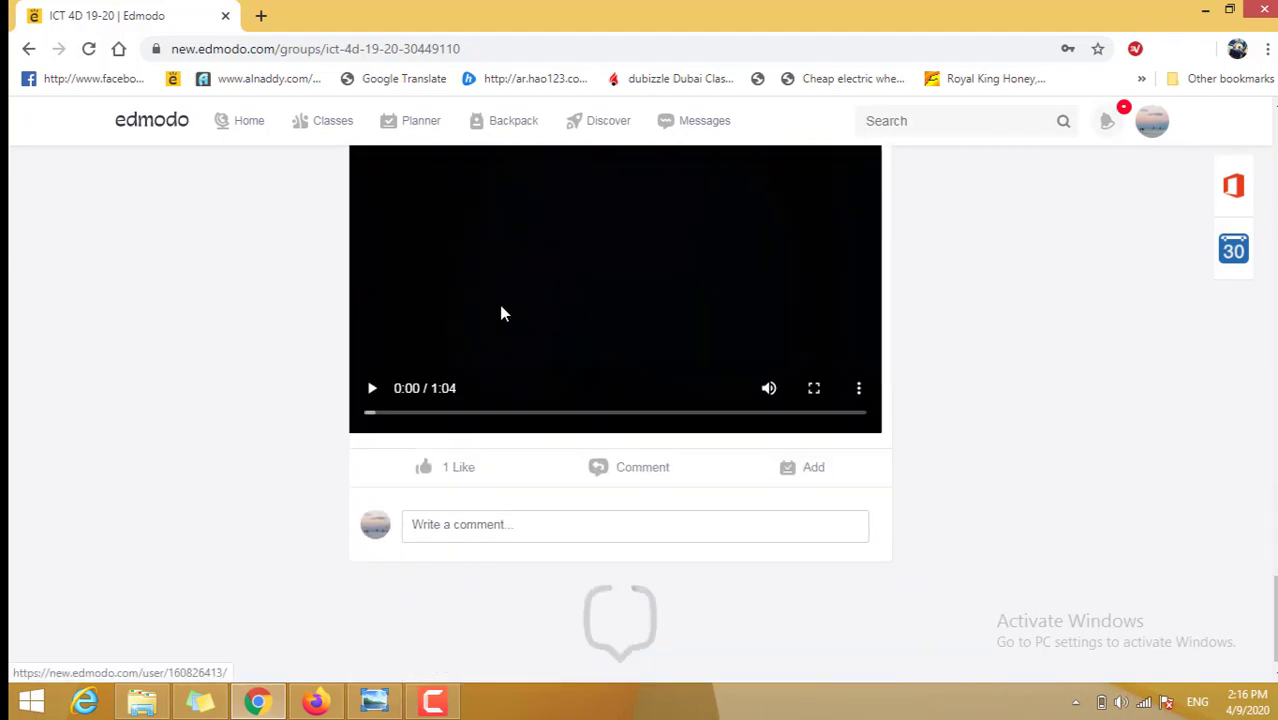
{"action": "scroll", "coordinate": [503, 314], "scroll_direction": "up", "scroll_amount": 6}
{"action": "scroll", "coordinate": [517, 263], "scroll_direction": "down", "scroll_amount": 5}
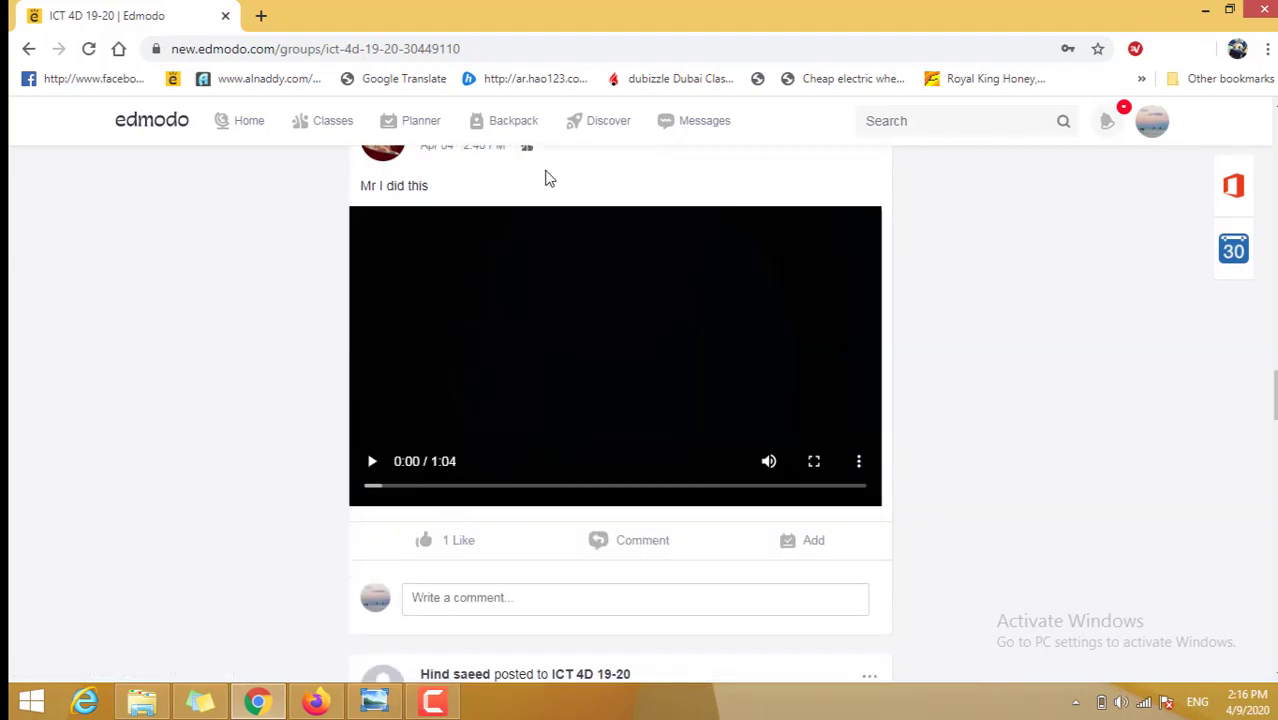
{"action": "scroll", "coordinate": [548, 178], "scroll_direction": "down", "scroll_amount": 10}
{"action": "scroll", "coordinate": [565, 529], "scroll_direction": "up", "scroll_amount": 3}
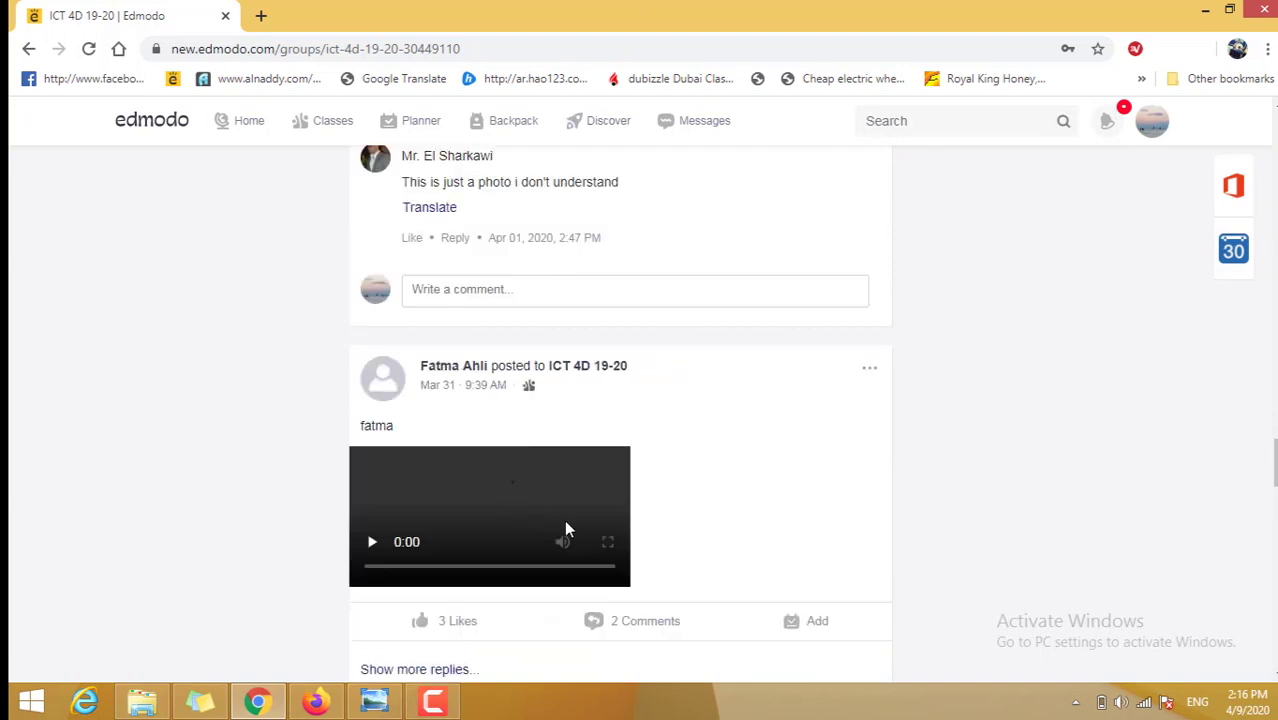
{"action": "scroll", "coordinate": [570, 490], "scroll_direction": "down", "scroll_amount": 12}
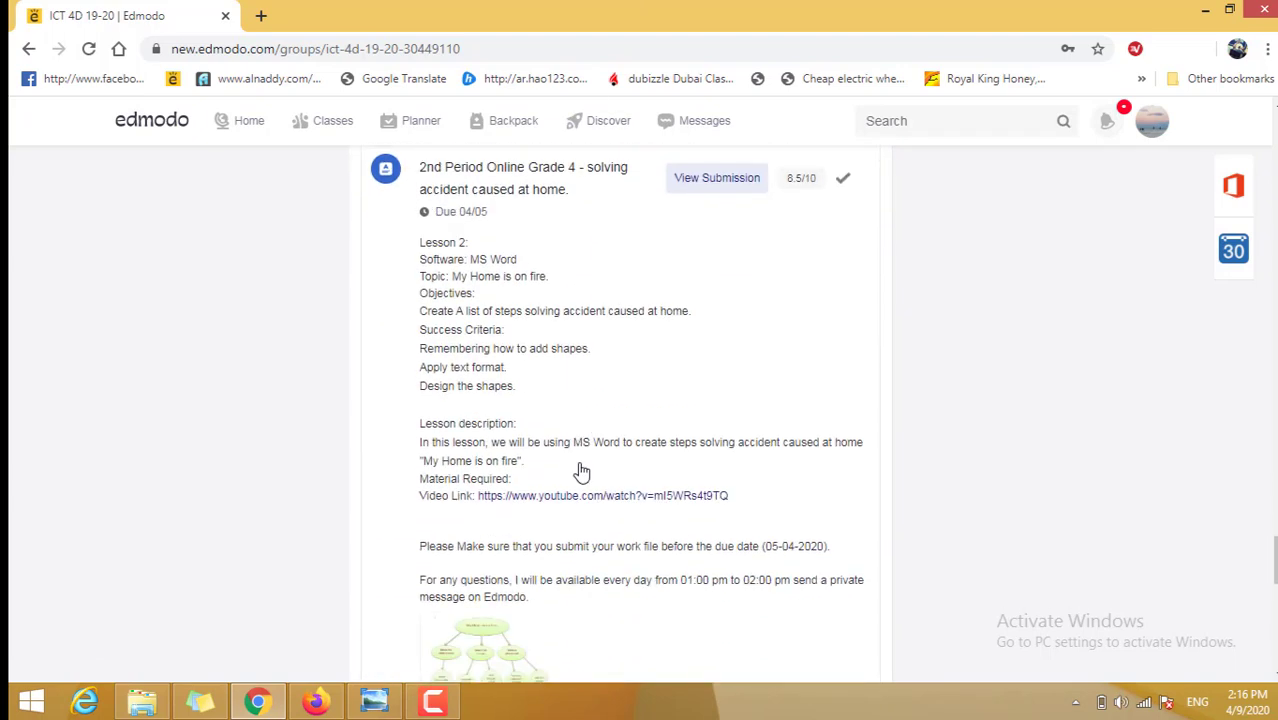
{"action": "scroll", "coordinate": [582, 471], "scroll_direction": "up", "scroll_amount": 1}
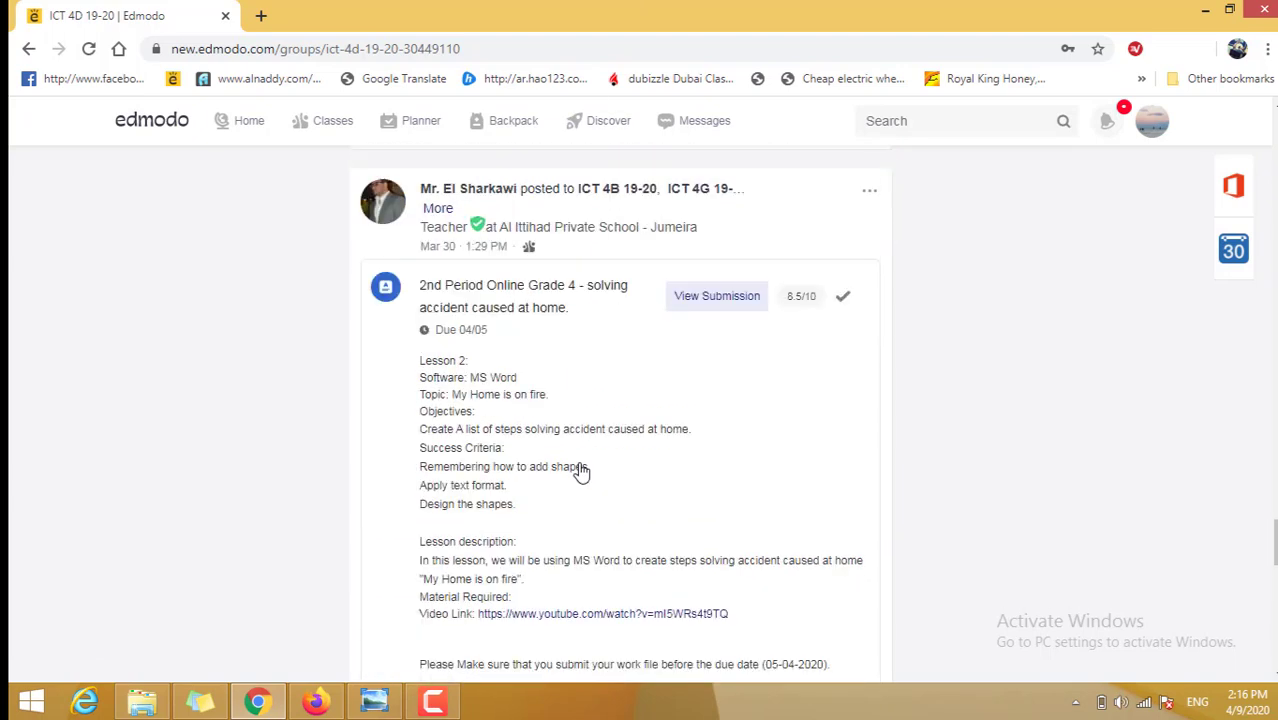
{"action": "scroll", "coordinate": [676, 291], "scroll_direction": "up", "scroll_amount": 1}
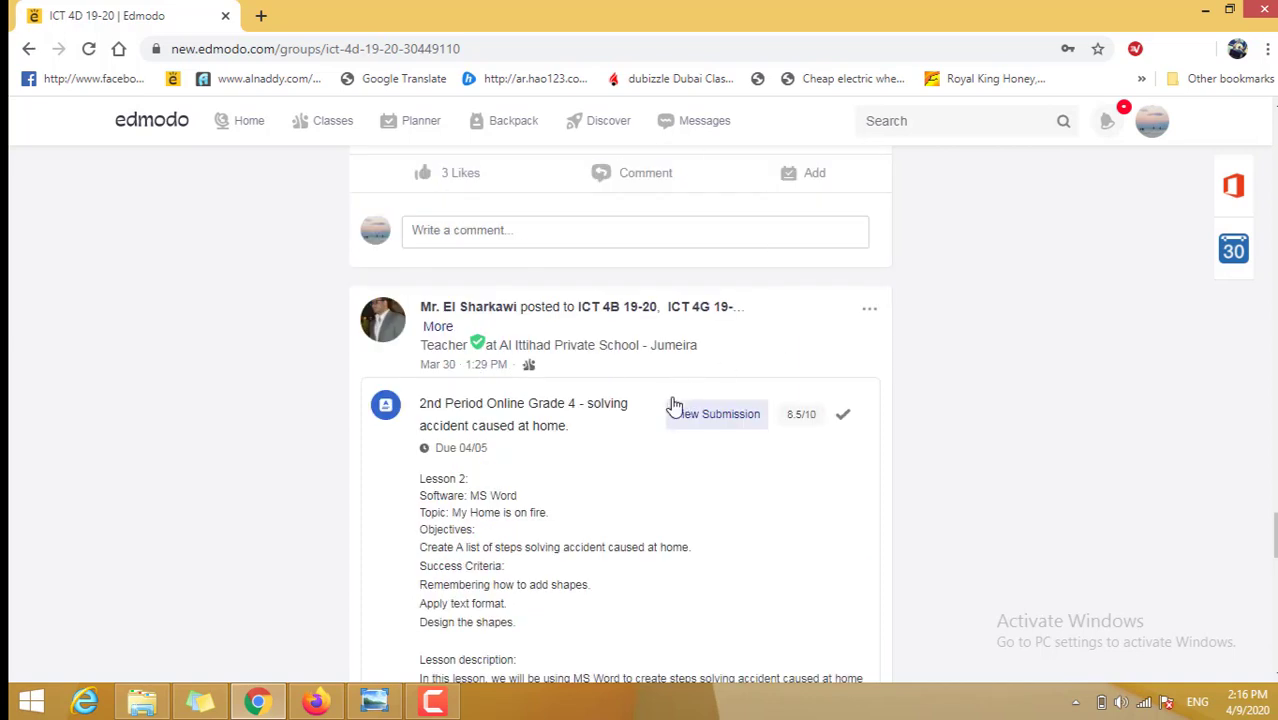
{"action": "scroll", "coordinate": [660, 405], "scroll_direction": "down", "scroll_amount": 1}
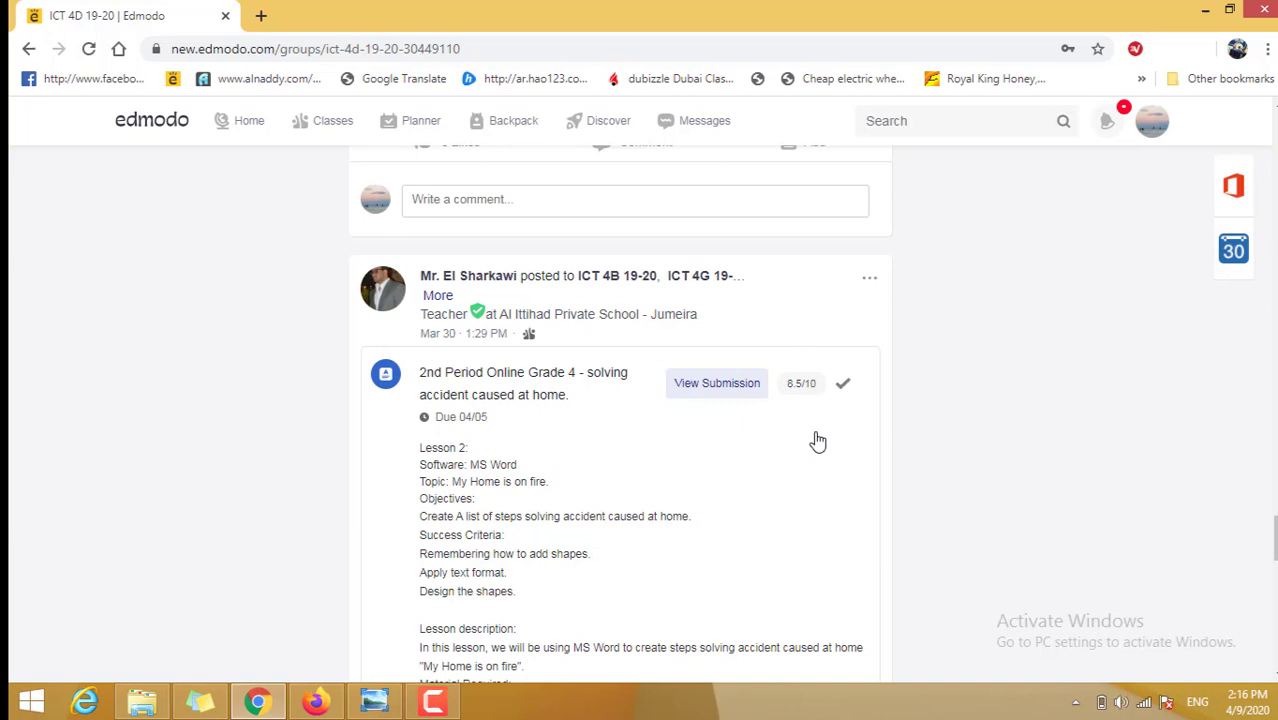
{"action": "scroll", "coordinate": [818, 440], "scroll_direction": "down", "scroll_amount": 1}
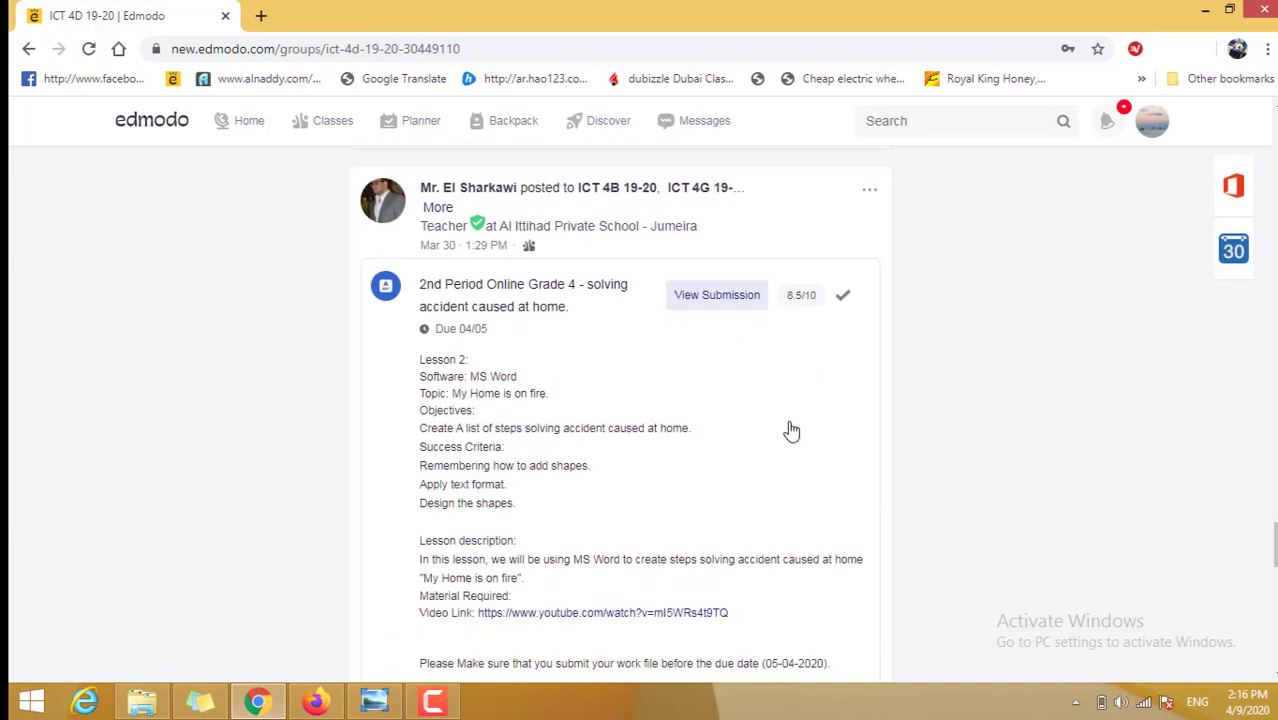
Review the graded home-accident submission, start a resubmission draft and check its Attach options, then return Home.
{"action": "left_click", "coordinate": [717, 296]}
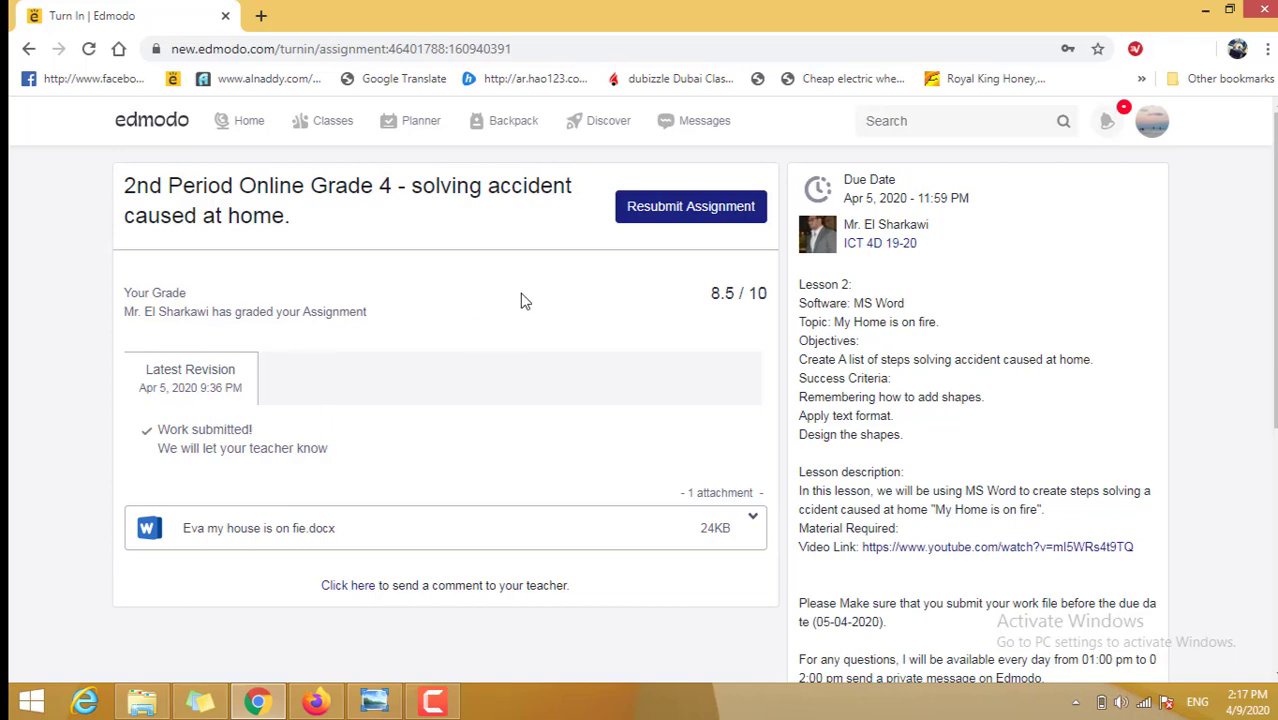
{"action": "left_click", "coordinate": [709, 216]}
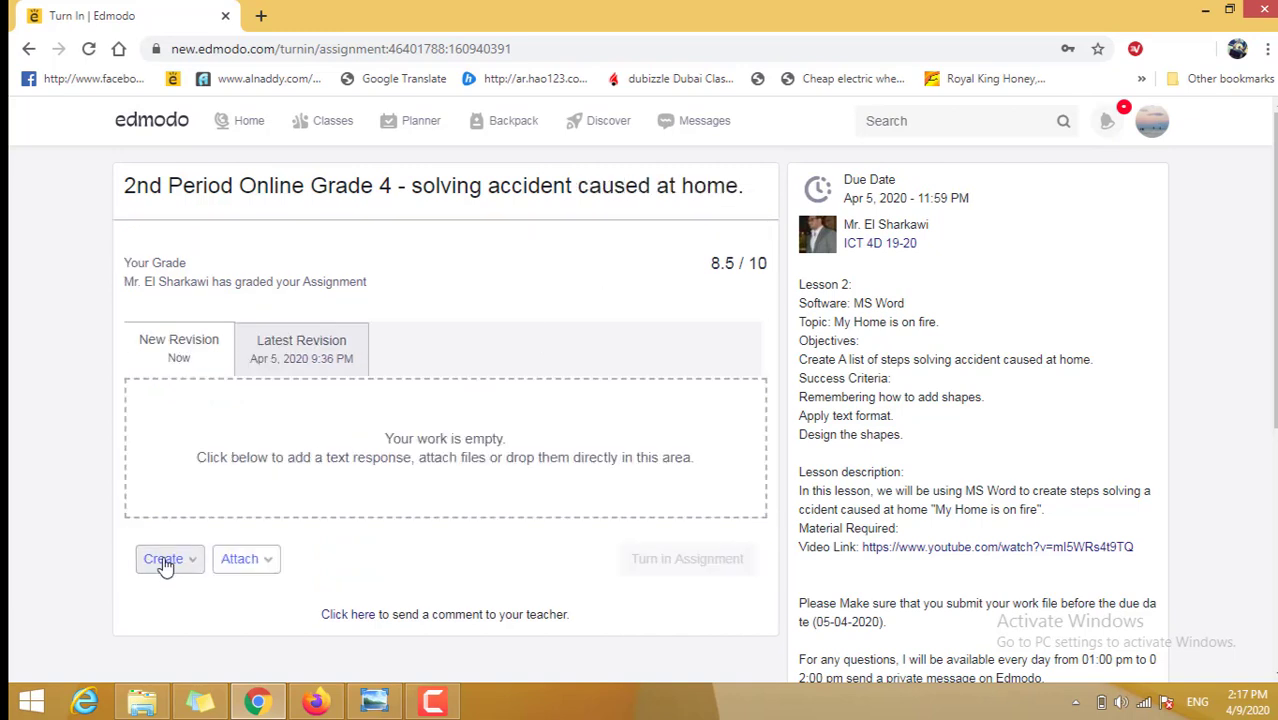
{"action": "left_click", "coordinate": [233, 563]}
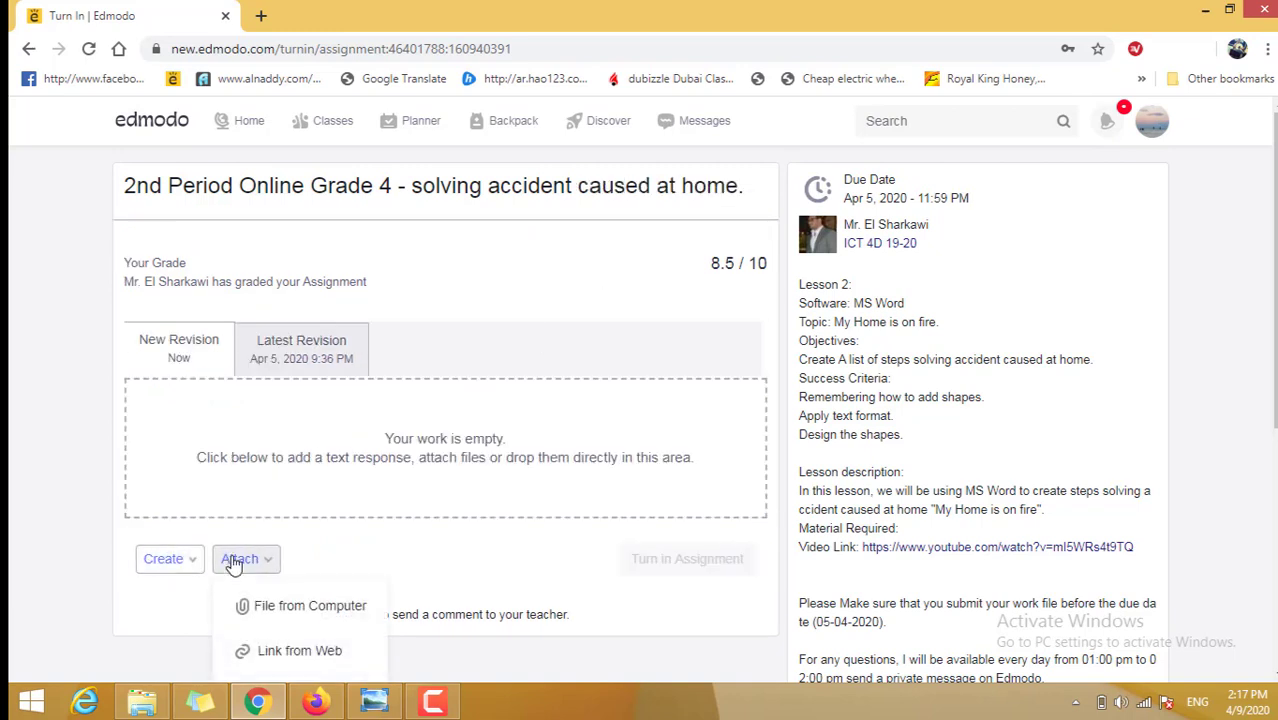
{"action": "left_click", "coordinate": [12, 342]}
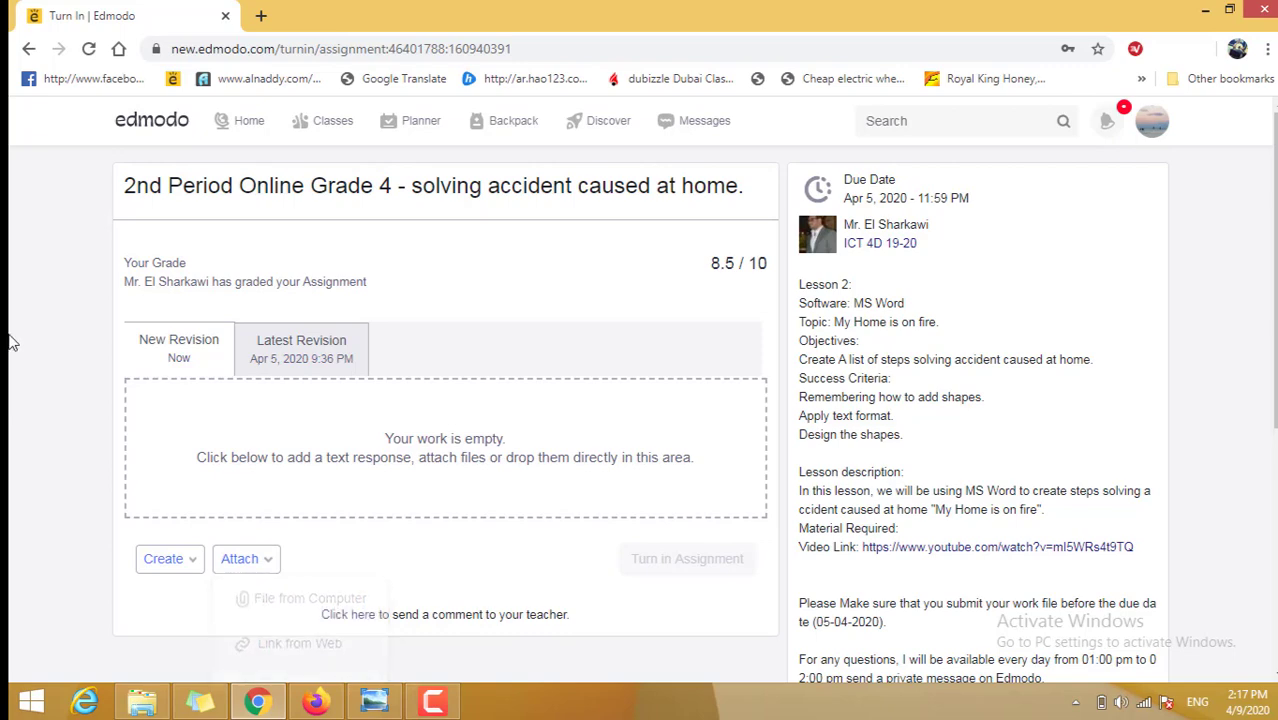
{"action": "left_click", "coordinate": [136, 128]}
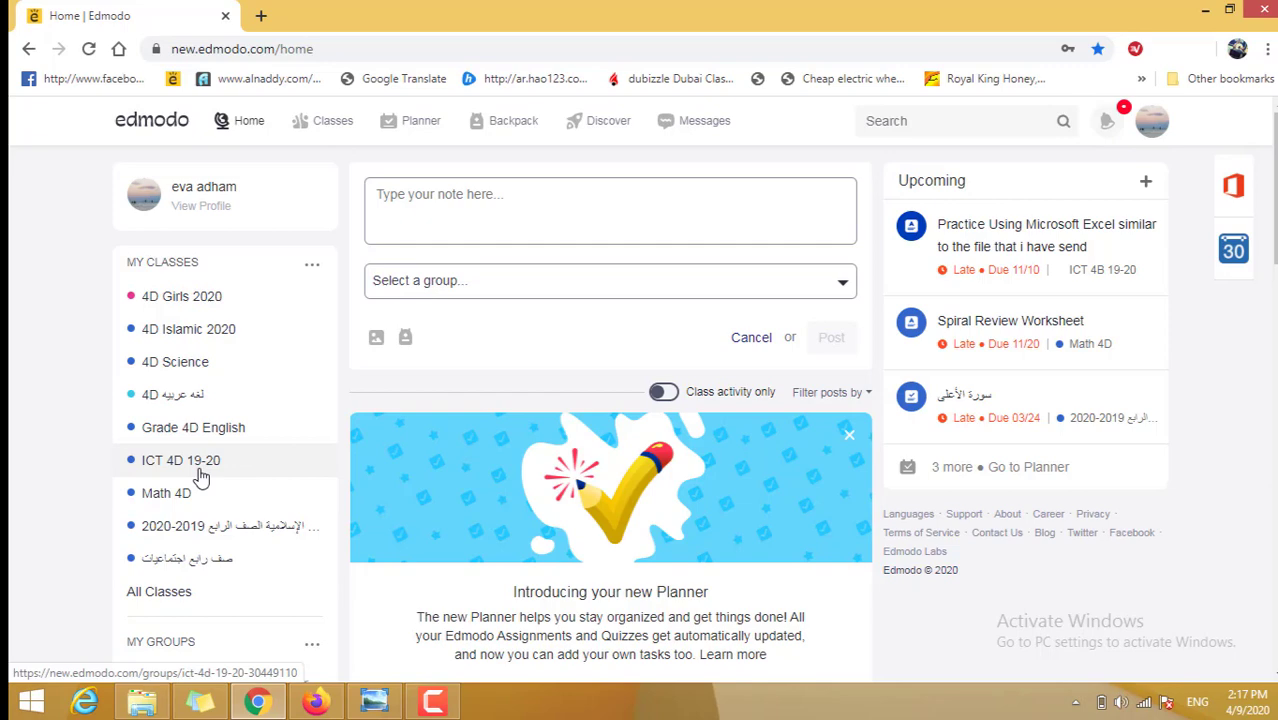
Open the ICT 4D 19-20 class and scroll to the About Me assignment's sample image.
{"action": "left_click", "coordinate": [195, 466]}
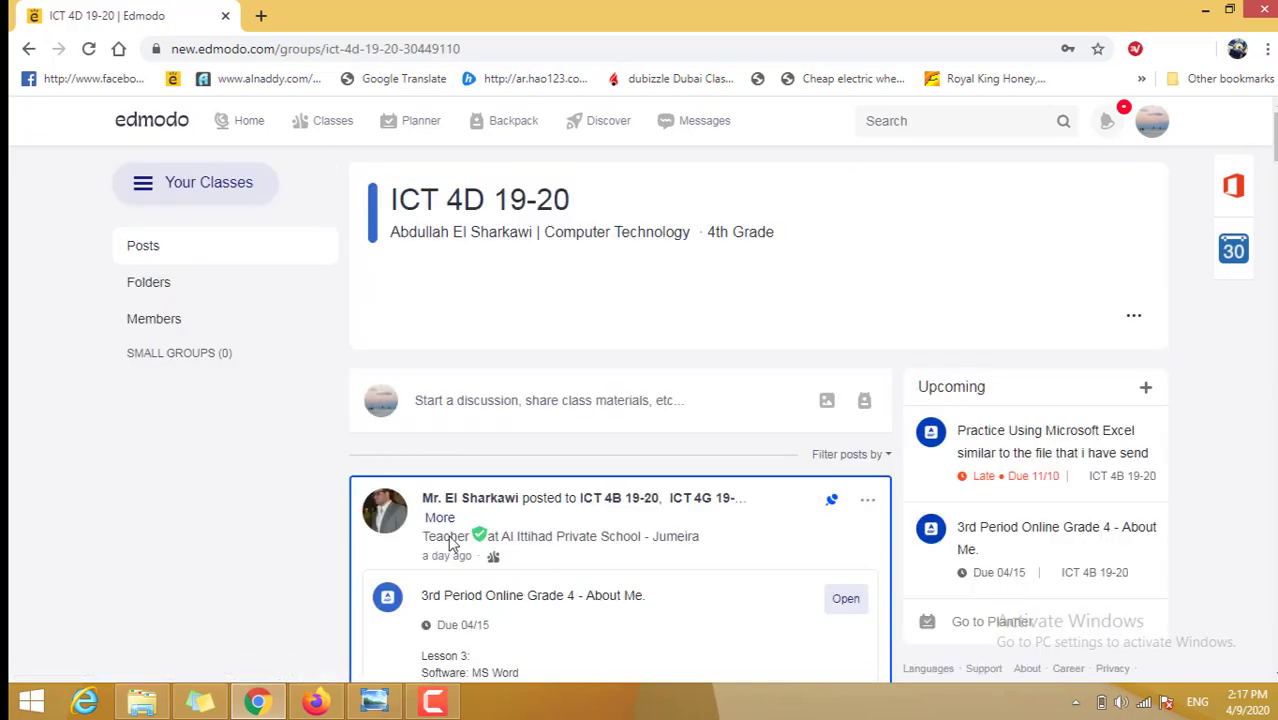
{"action": "scroll", "coordinate": [565, 400], "scroll_direction": "down", "scroll_amount": 3}
{"action": "scroll", "coordinate": [575, 371], "scroll_direction": "down", "scroll_amount": 1}
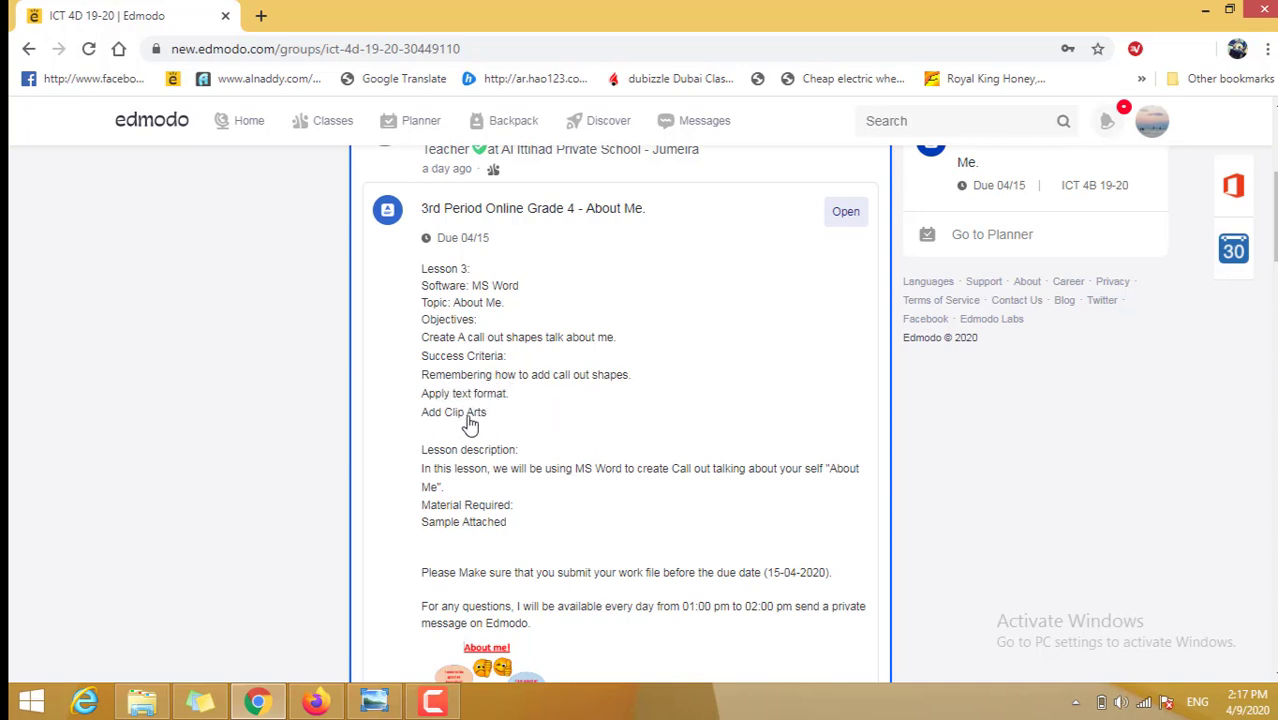
{"action": "scroll", "coordinate": [507, 500], "scroll_direction": "down", "scroll_amount": 2}
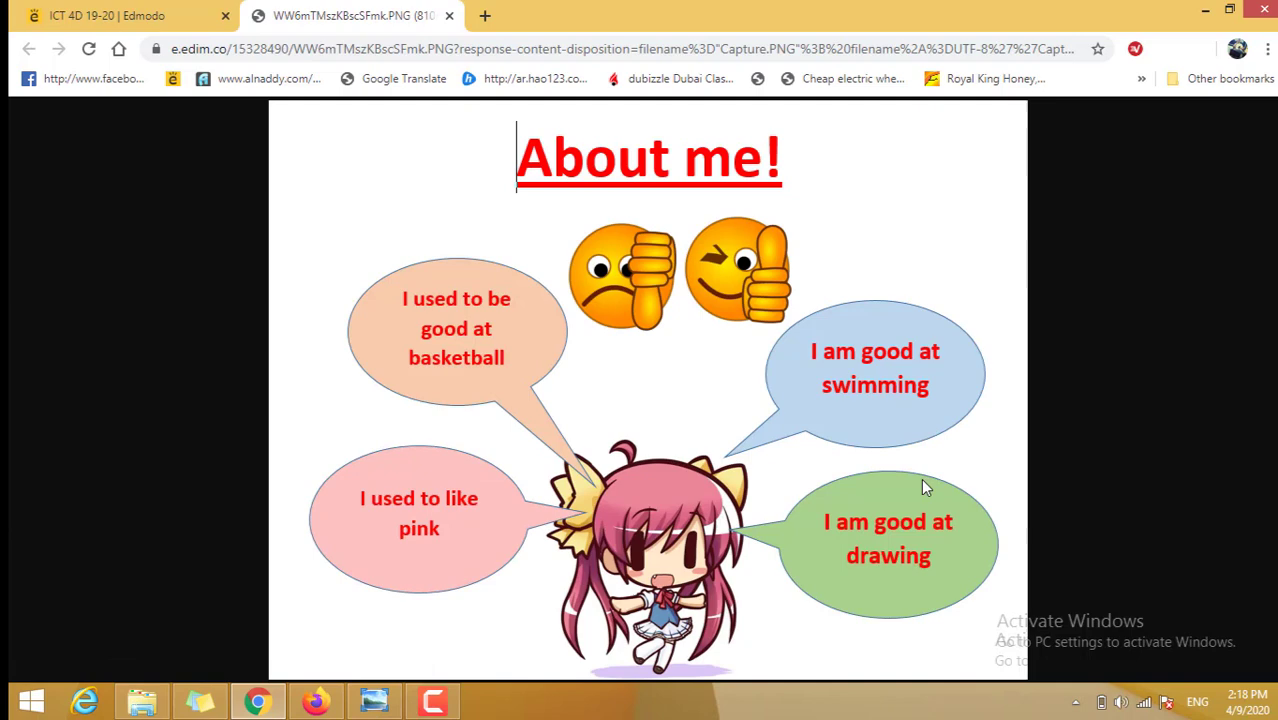
Launch Word 2013 by searching 'word' from the Windows Start screen.
{"action": "left_click", "coordinate": [24, 706]}
{"action": "type", "text": "word"}
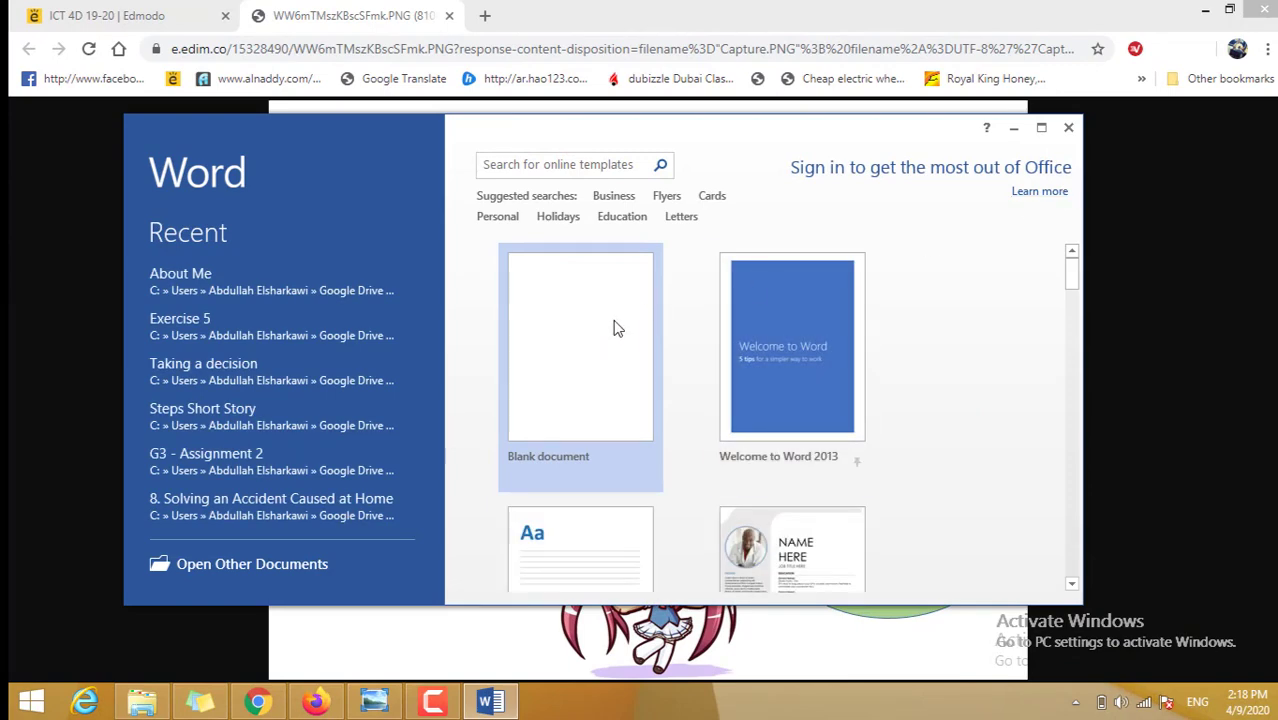
Create a blank document, dismiss the activation notice and maximise the Word window.
{"action": "left_click", "coordinate": [613, 329]}
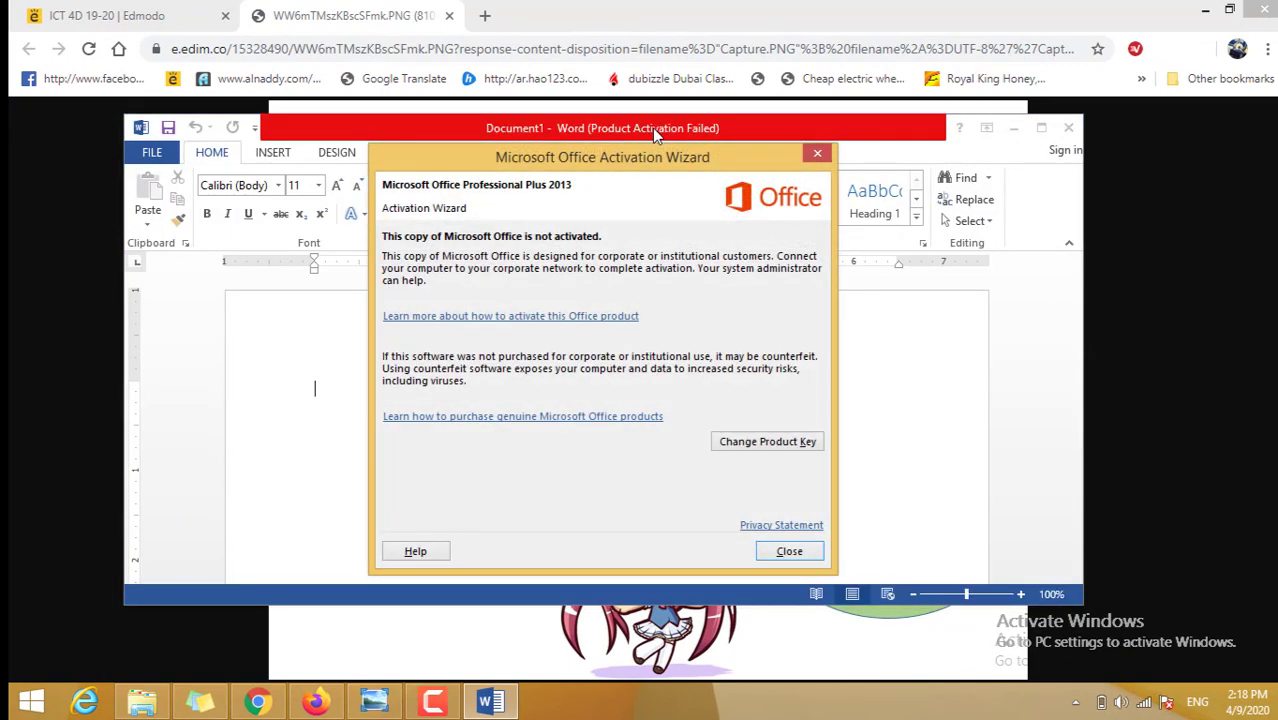
{"action": "left_click", "coordinate": [818, 155]}
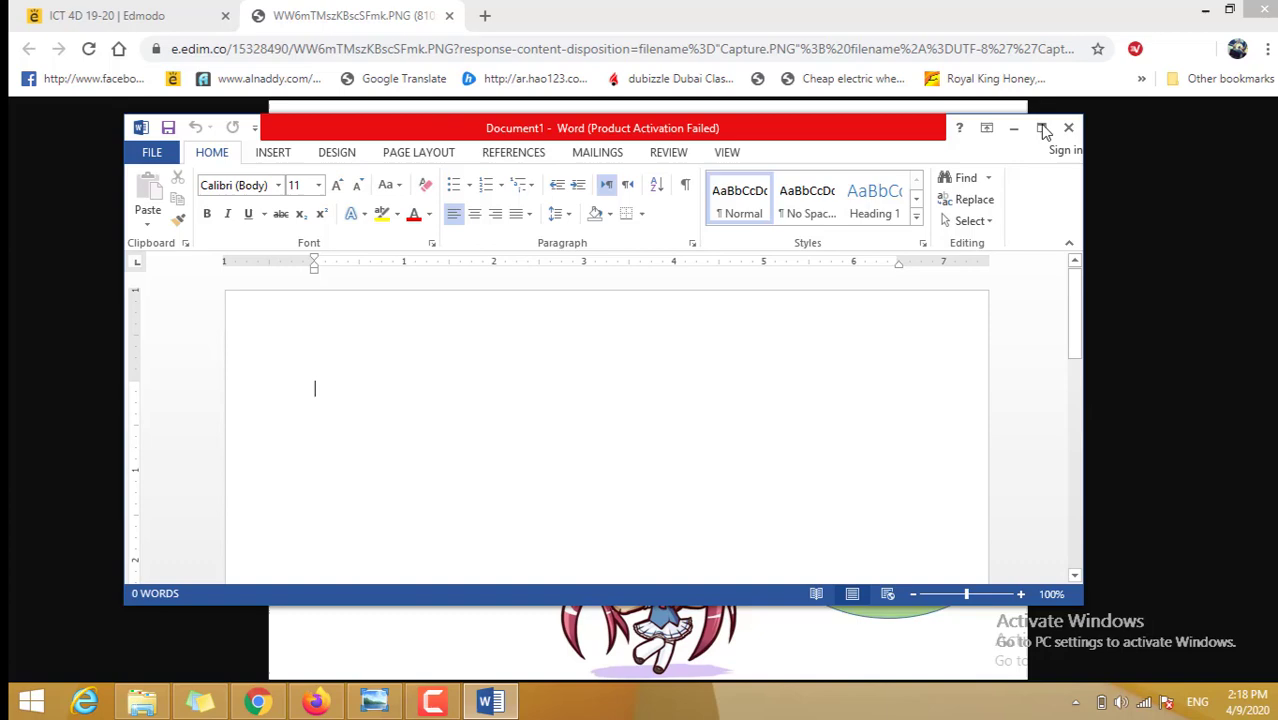
{"action": "left_click", "coordinate": [1041, 127]}
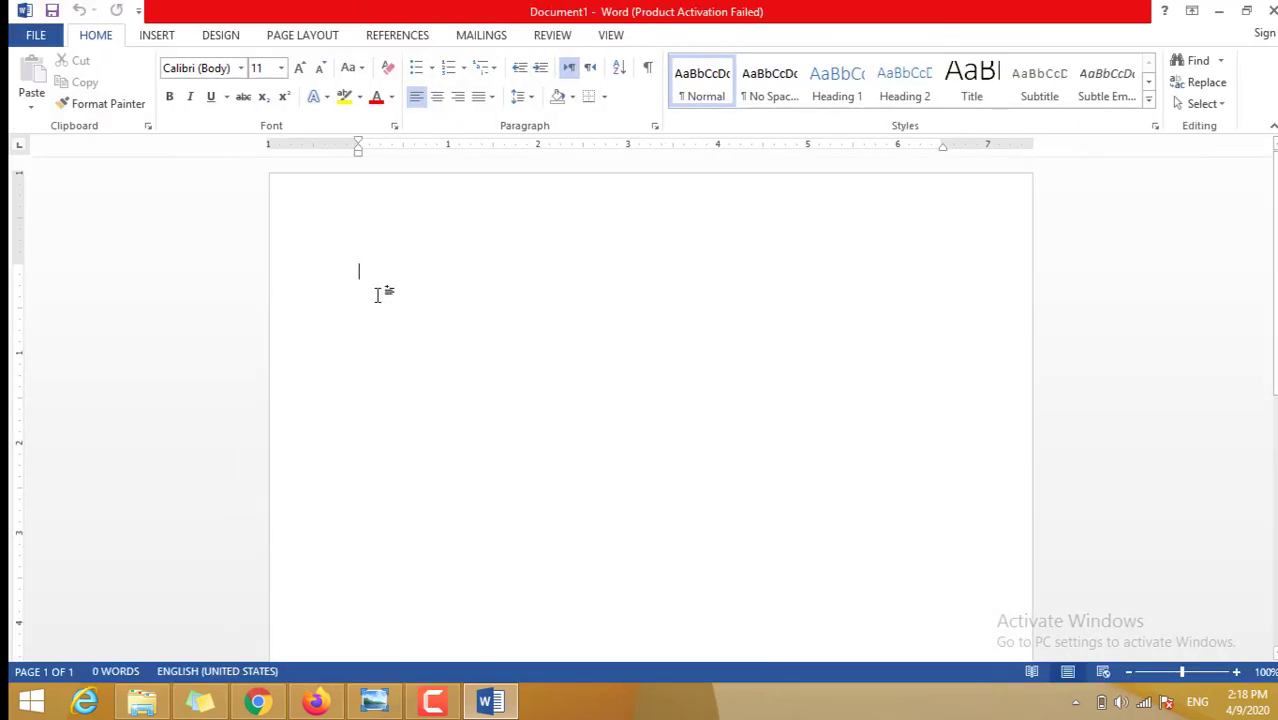
{"action": "left_click", "coordinate": [258, 702]}
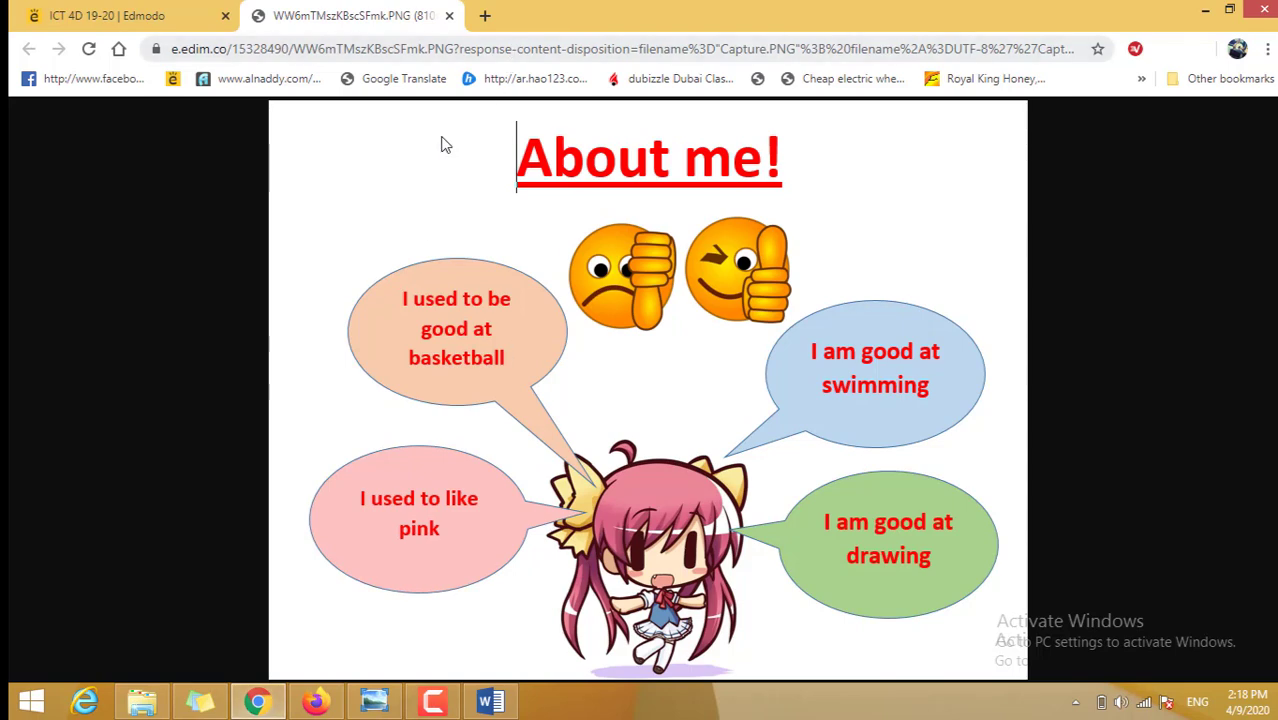
{"action": "left_click", "coordinate": [258, 702]}
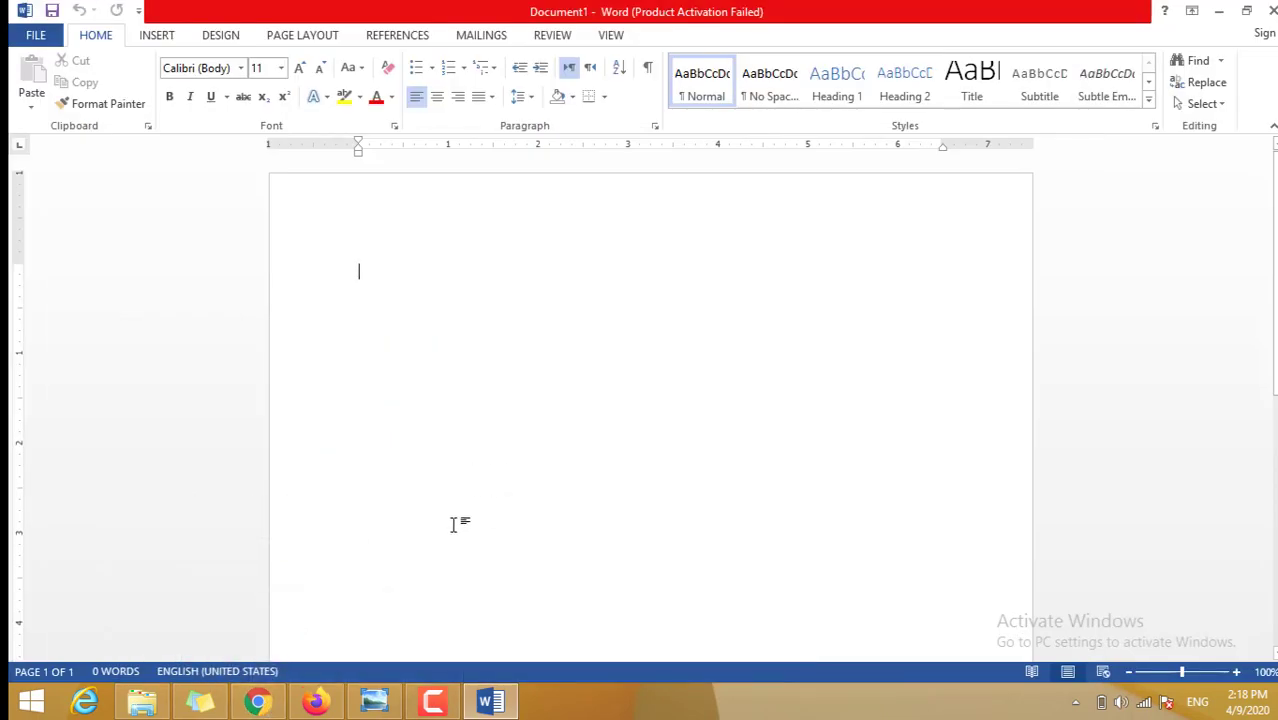
Type the heading 'About Me!', make it bold and enlarge its font.
{"action": "type", "text": "About Me!"}
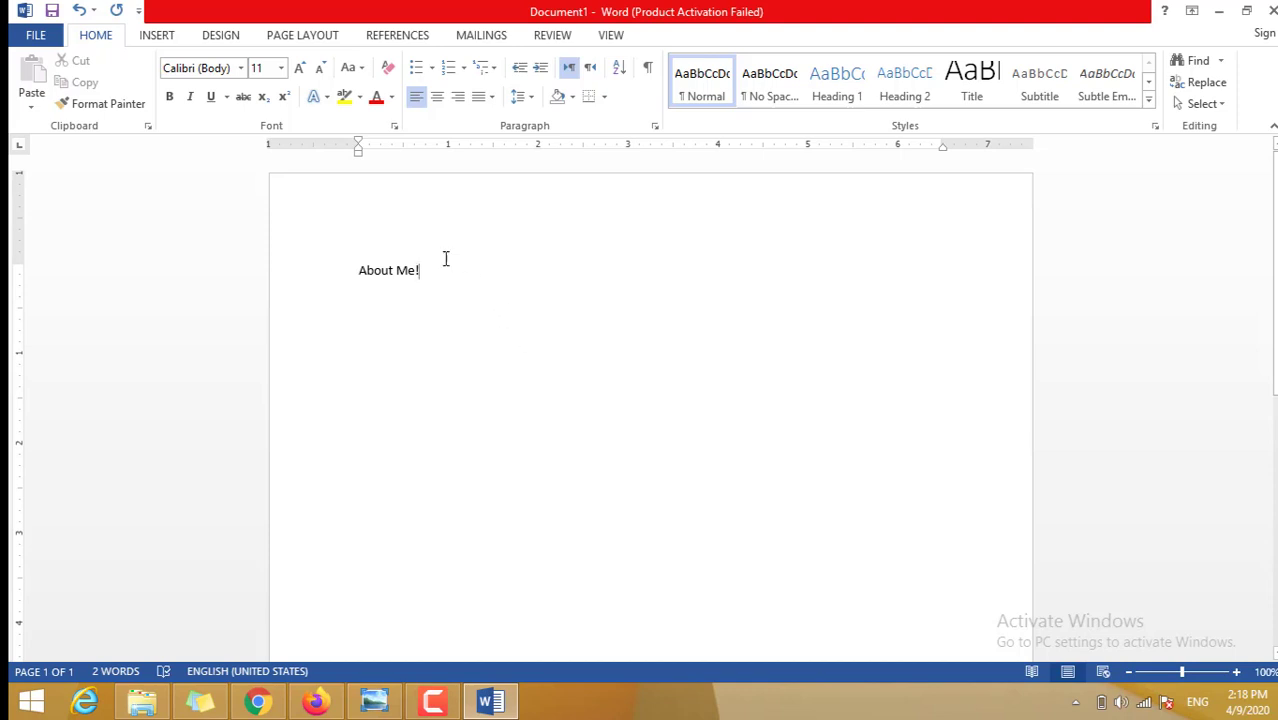
{"action": "triple_click", "coordinate": [367, 261]}
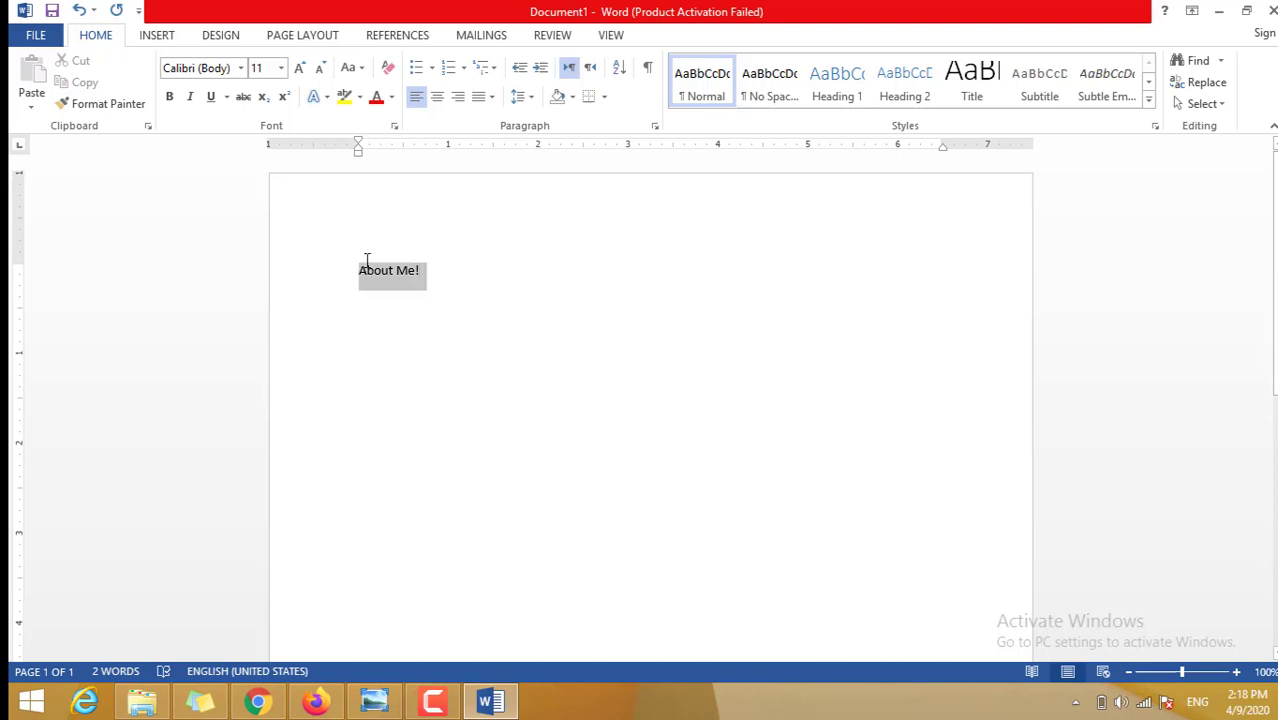
{"action": "left_click", "coordinate": [171, 95]}
{"action": "left_click", "coordinate": [300, 68]}
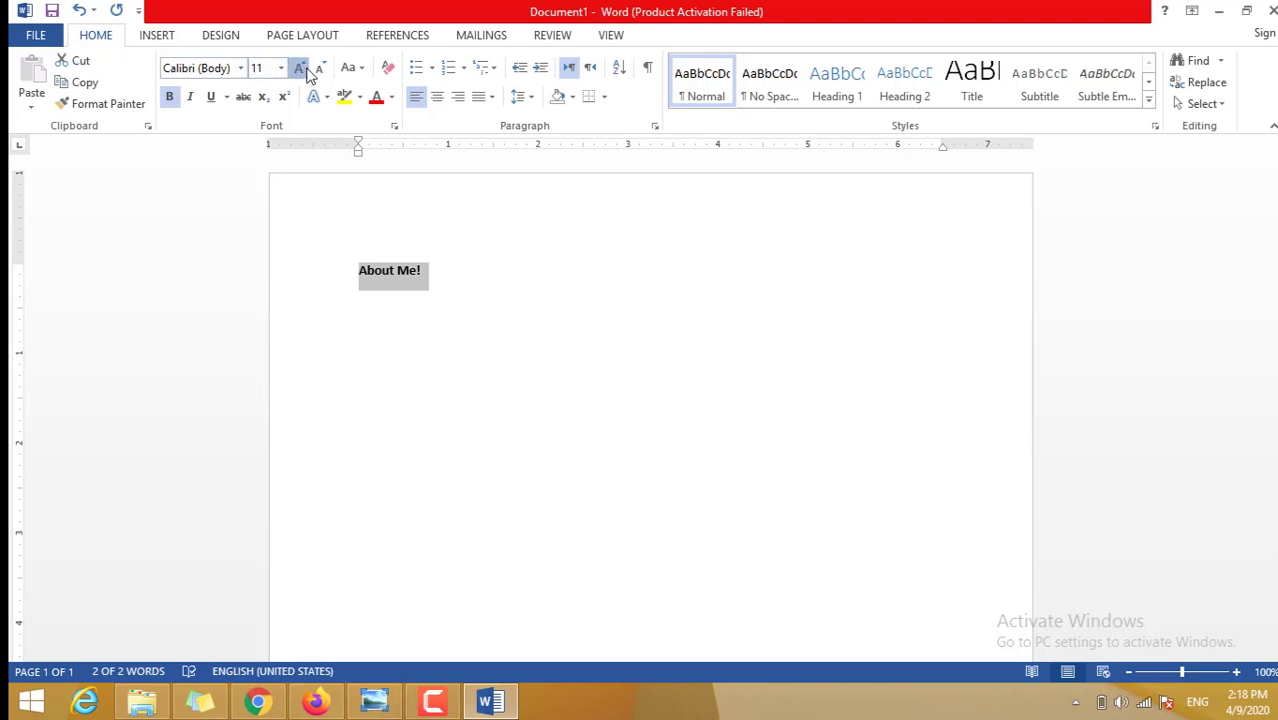
{"action": "left_click", "coordinate": [300, 68]}
{"action": "left_click", "coordinate": [300, 68]}
{"action": "left_click", "coordinate": [305, 72]}
{"action": "left_click", "coordinate": [305, 72]}
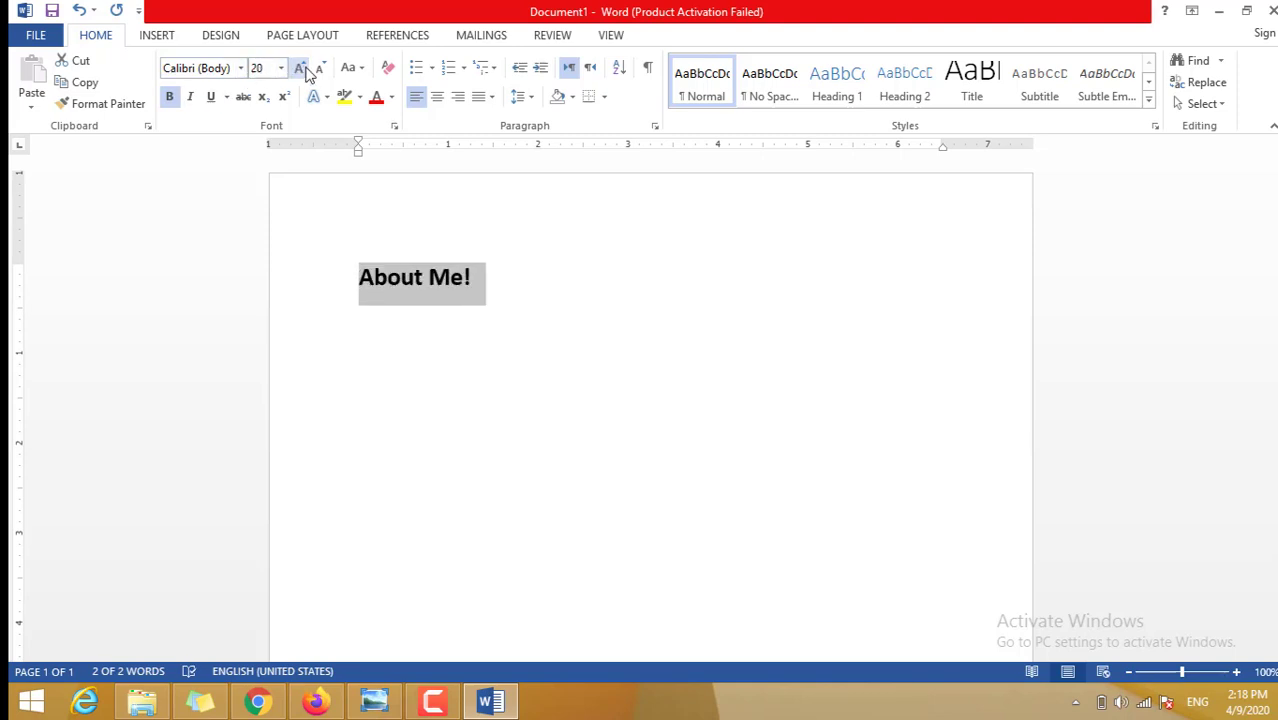
Underline the heading, colour it green, centre it and enlarge it to size 28.
{"action": "left_click", "coordinate": [214, 97]}
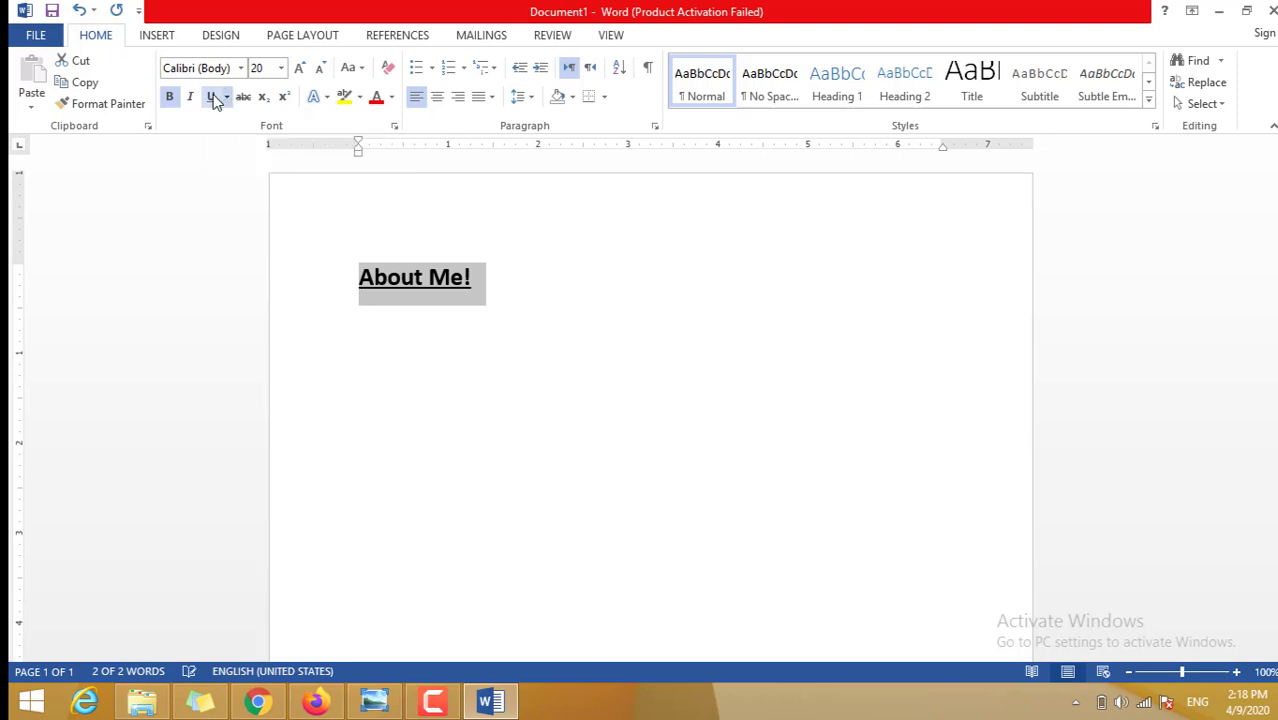
{"action": "left_click", "coordinate": [390, 97]}
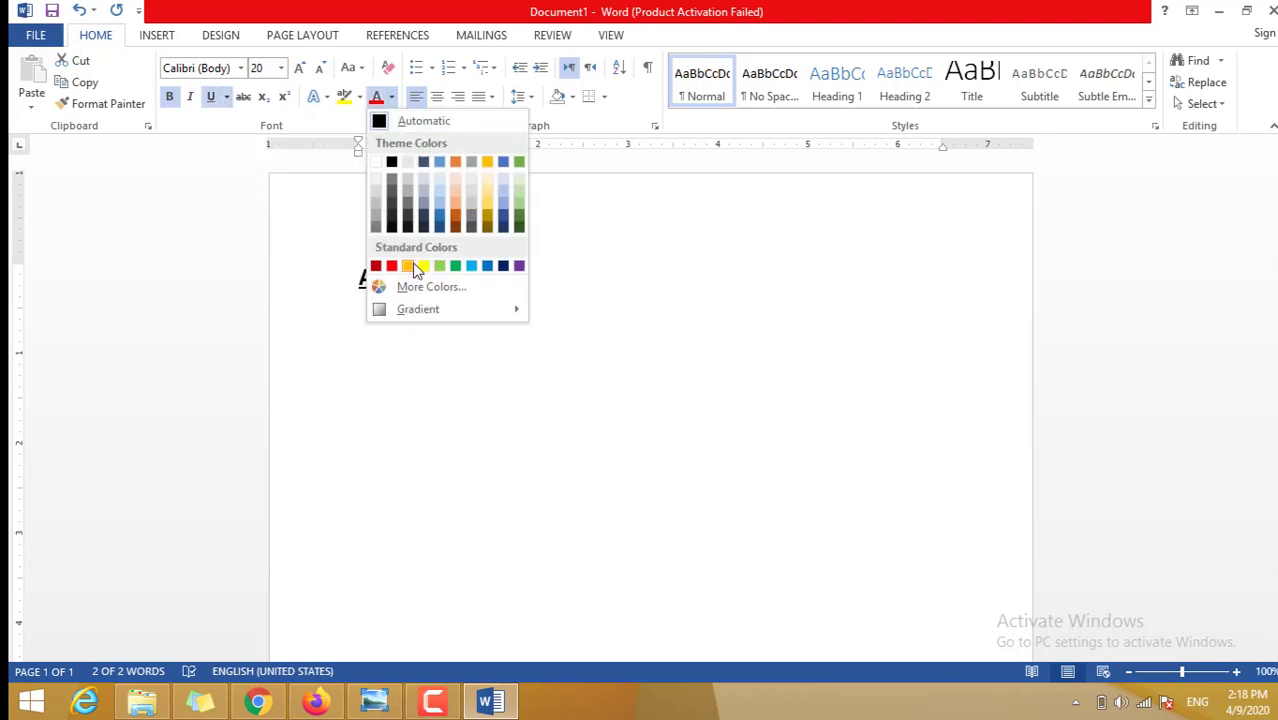
{"action": "left_click", "coordinate": [454, 266]}
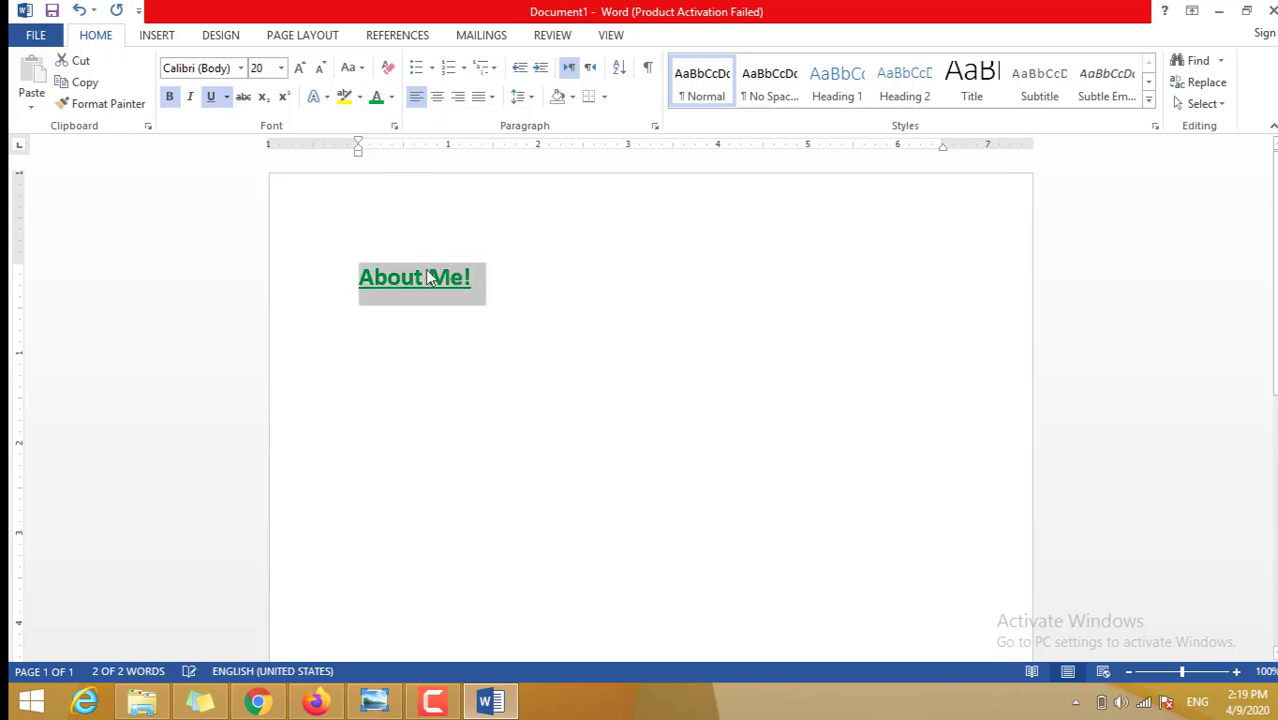
{"action": "left_click", "coordinate": [439, 100]}
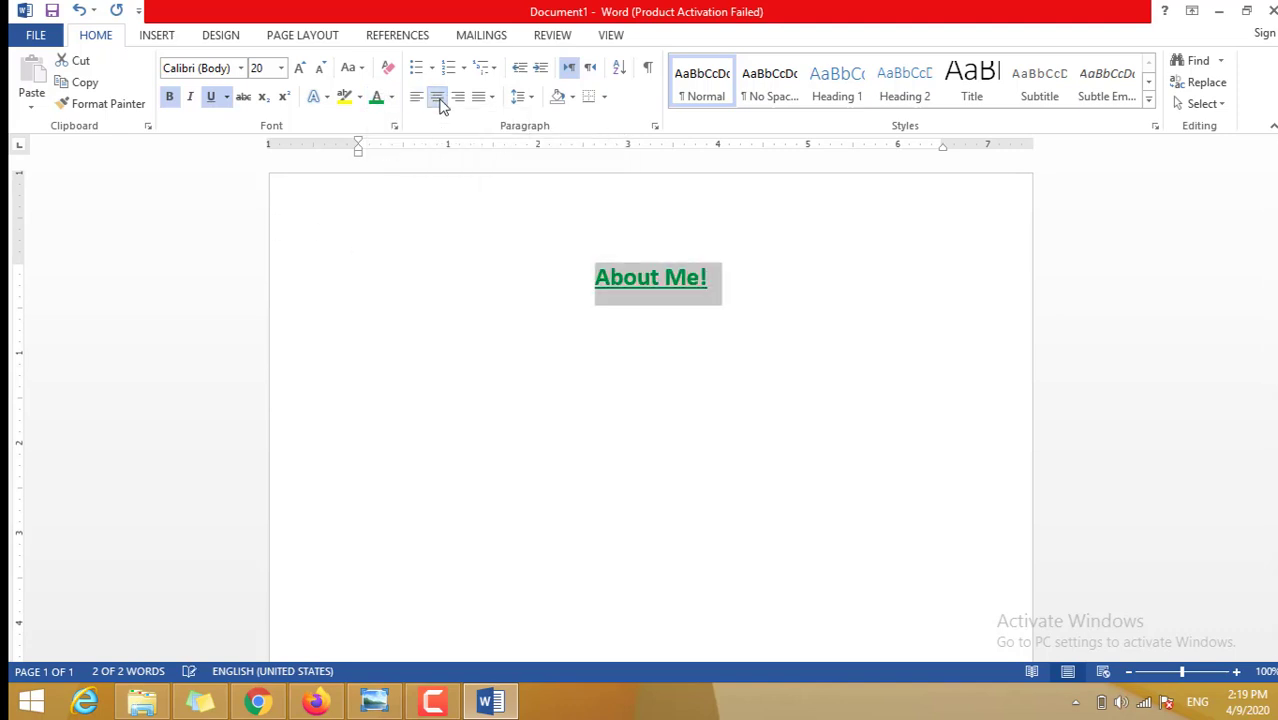
{"action": "left_click", "coordinate": [301, 68]}
{"action": "left_click", "coordinate": [301, 68]}
{"action": "left_click", "coordinate": [301, 68]}
{"action": "left_click", "coordinate": [301, 68]}
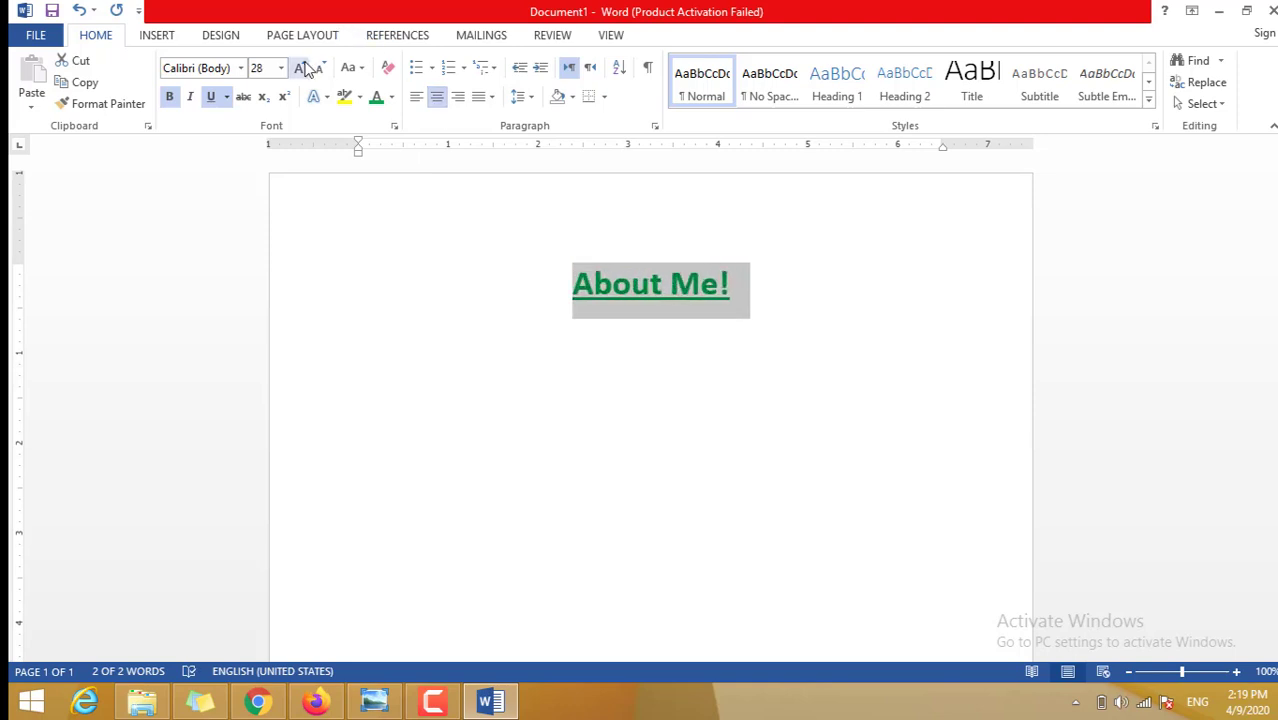
{"action": "left_click", "coordinate": [580, 333]}
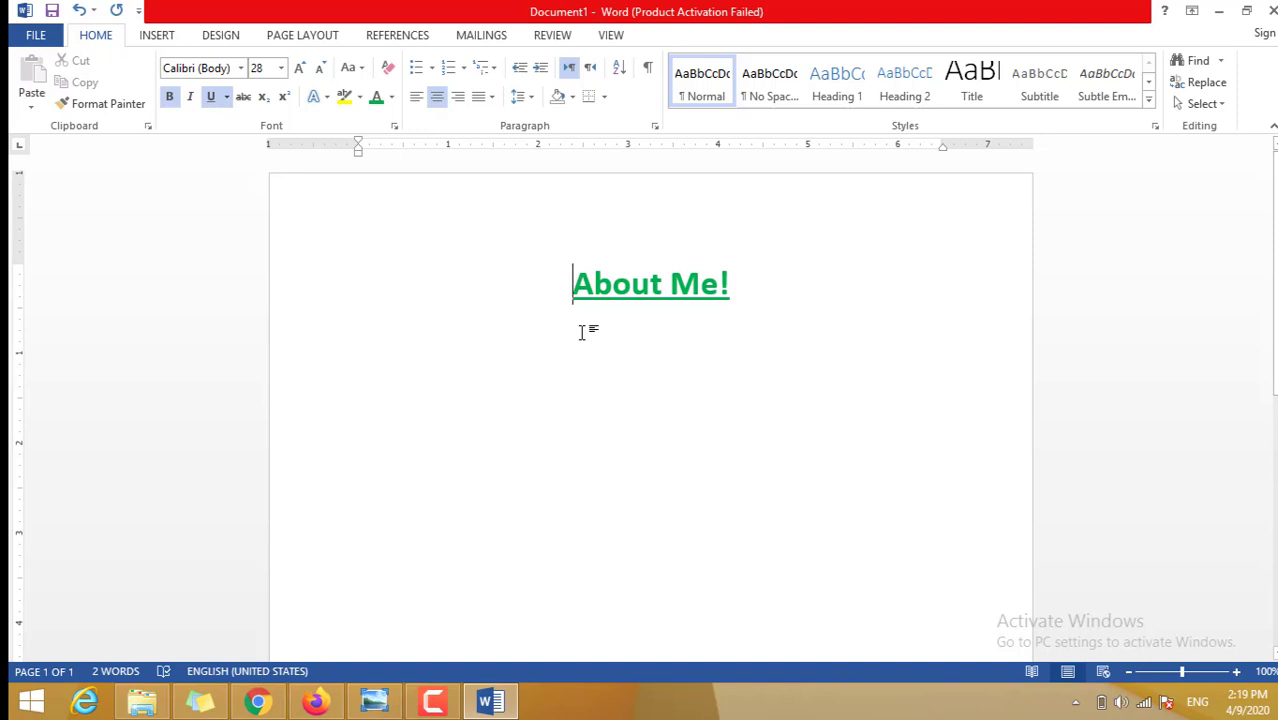
Look at the About me! sample image in the browser again.
{"action": "left_click", "coordinate": [257, 702]}
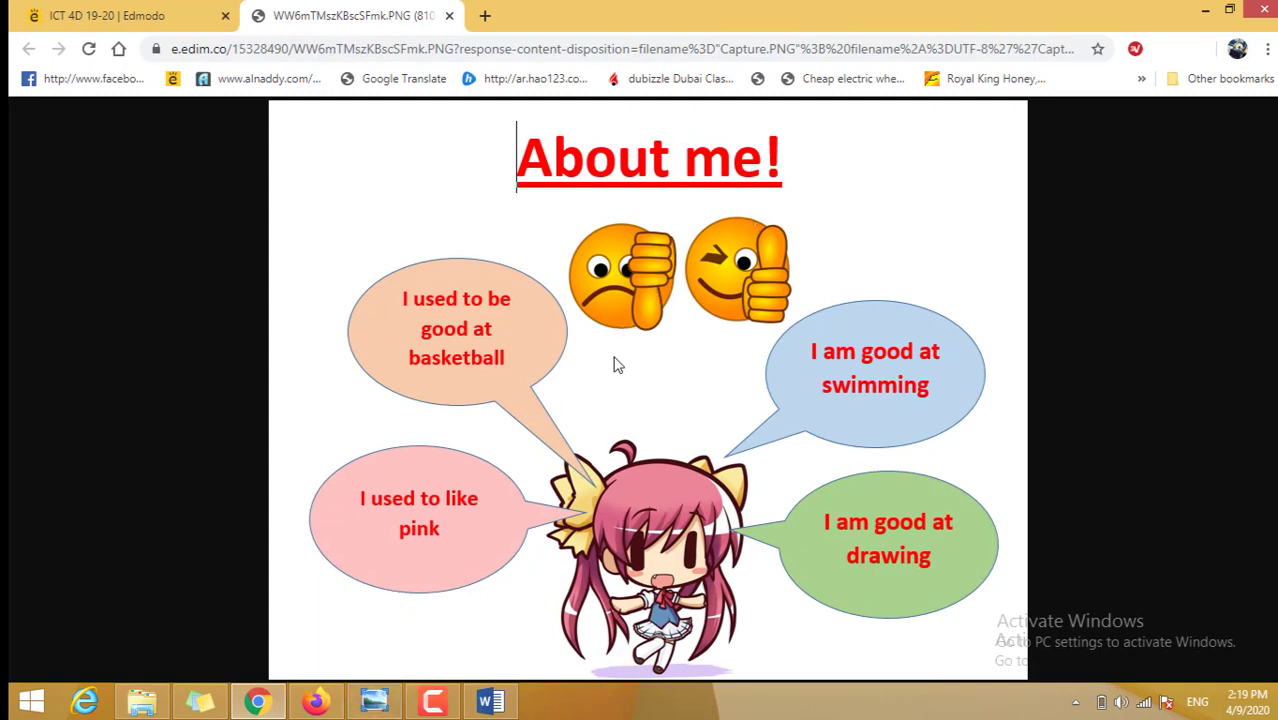
{"action": "left_click", "coordinate": [385, 705]}
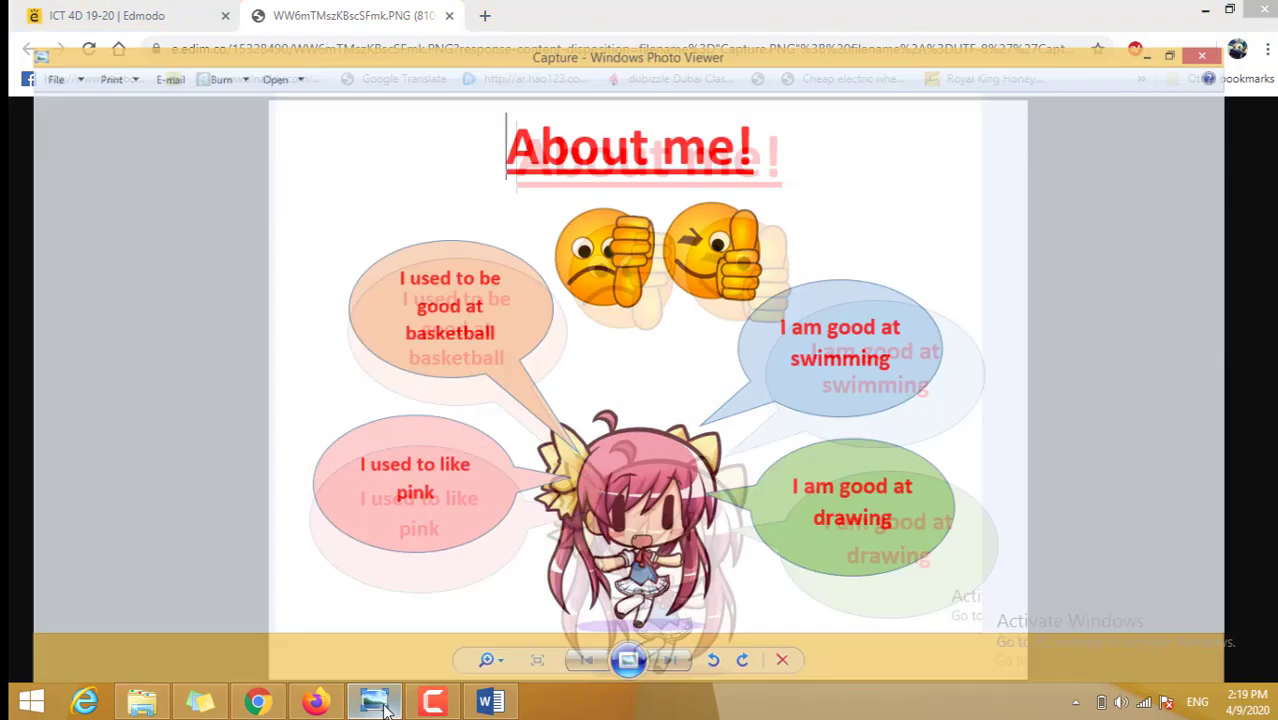
{"action": "left_click", "coordinate": [385, 705]}
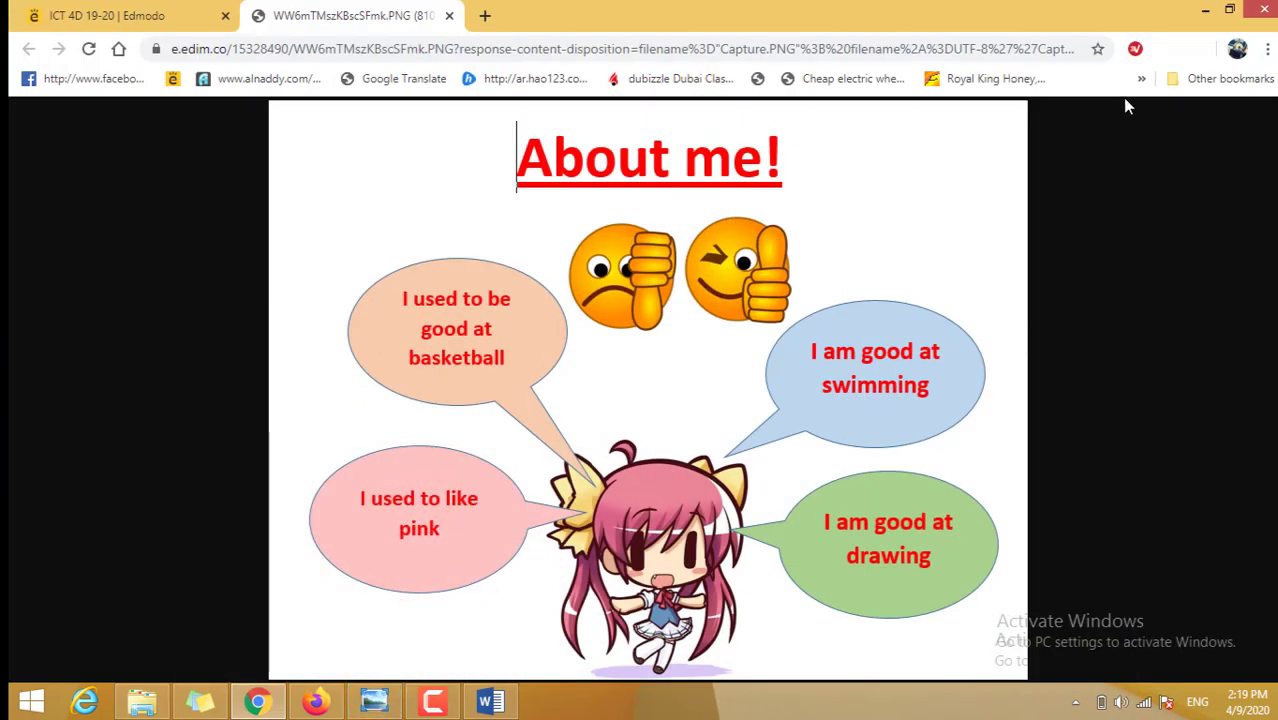
Insert a winking thumbs-up emoji from a Bing 'thumbs up' online picture search.
{"action": "left_click", "coordinate": [1198, 9]}
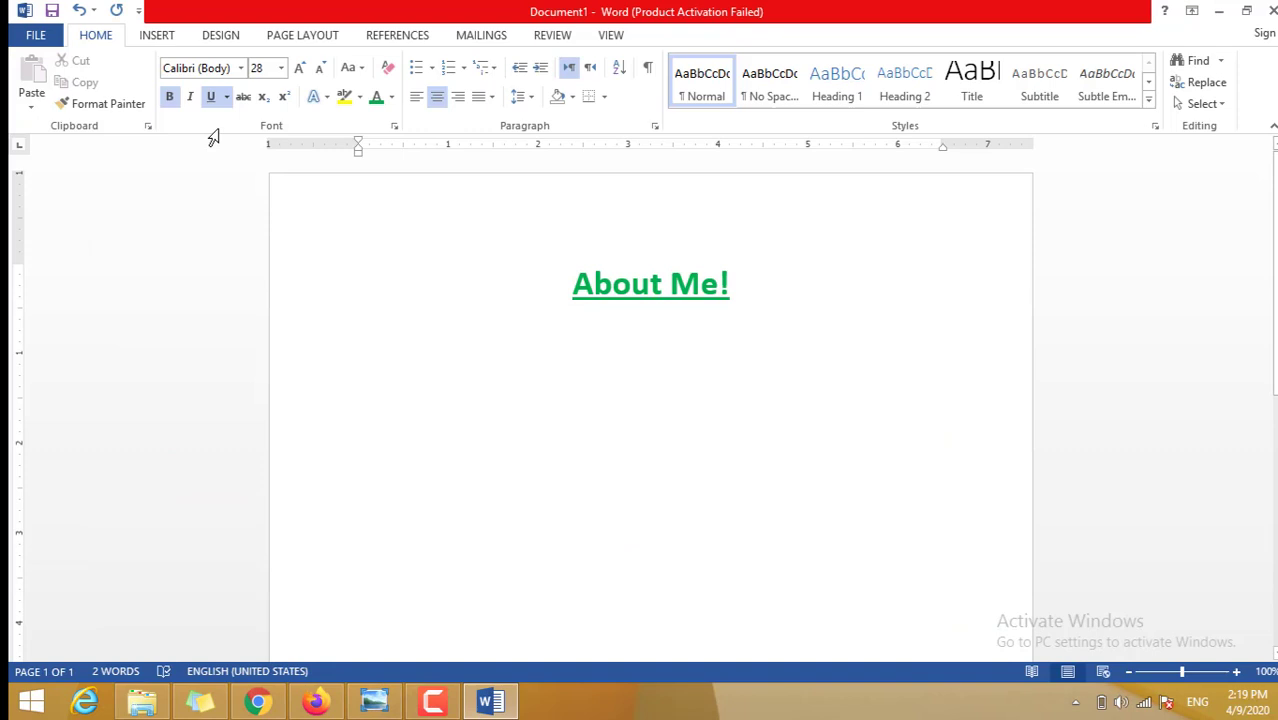
{"action": "left_click", "coordinate": [157, 36]}
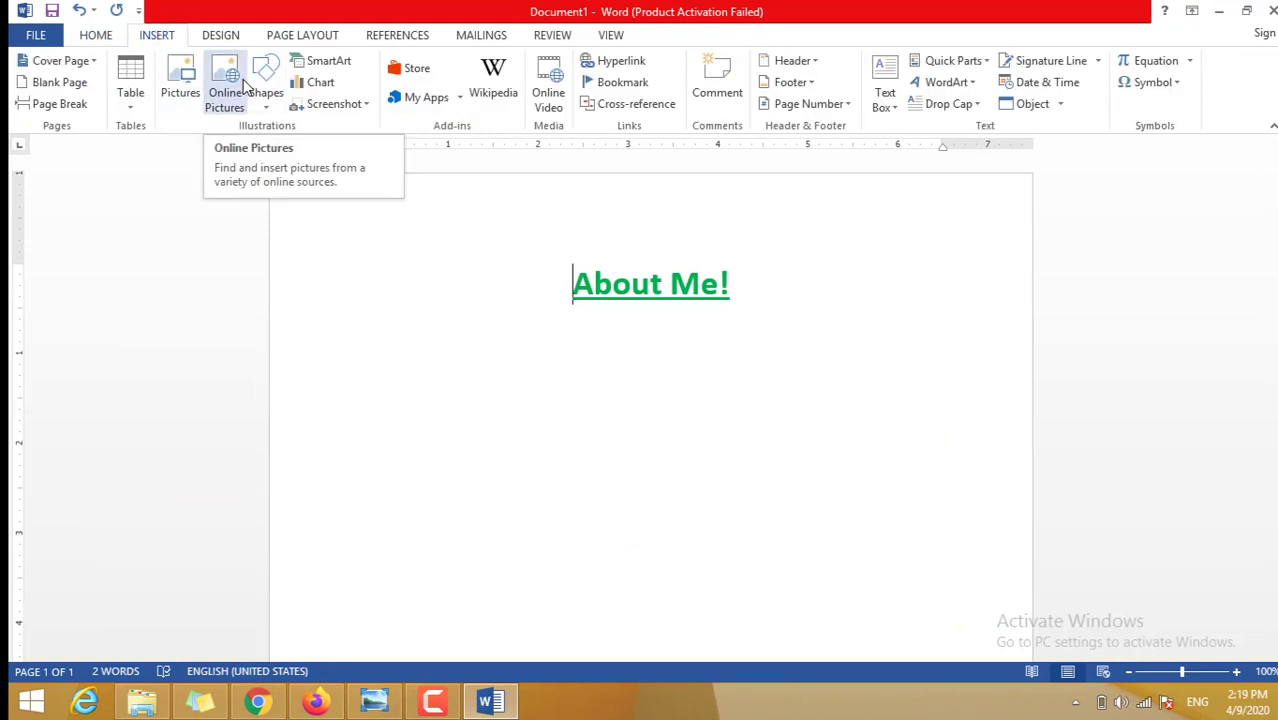
{"action": "left_click", "coordinate": [222, 104]}
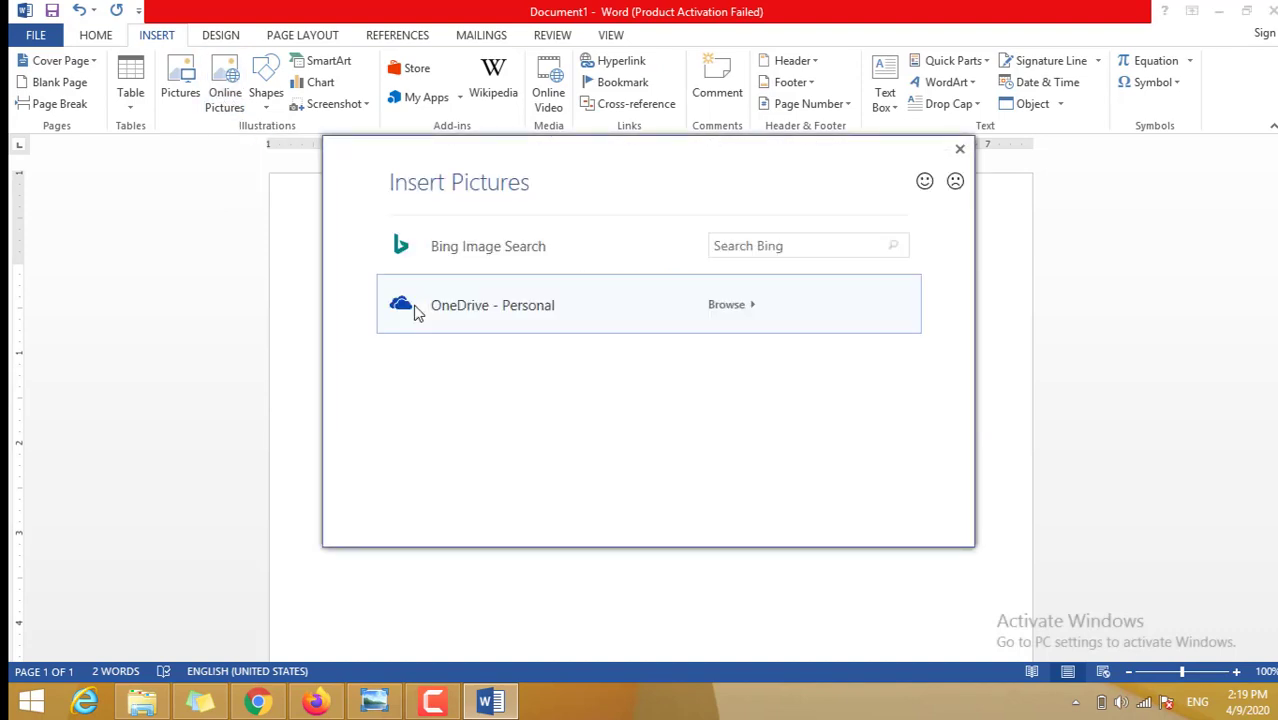
{"action": "left_click", "coordinate": [752, 248]}
{"action": "key", "text": "Return"}
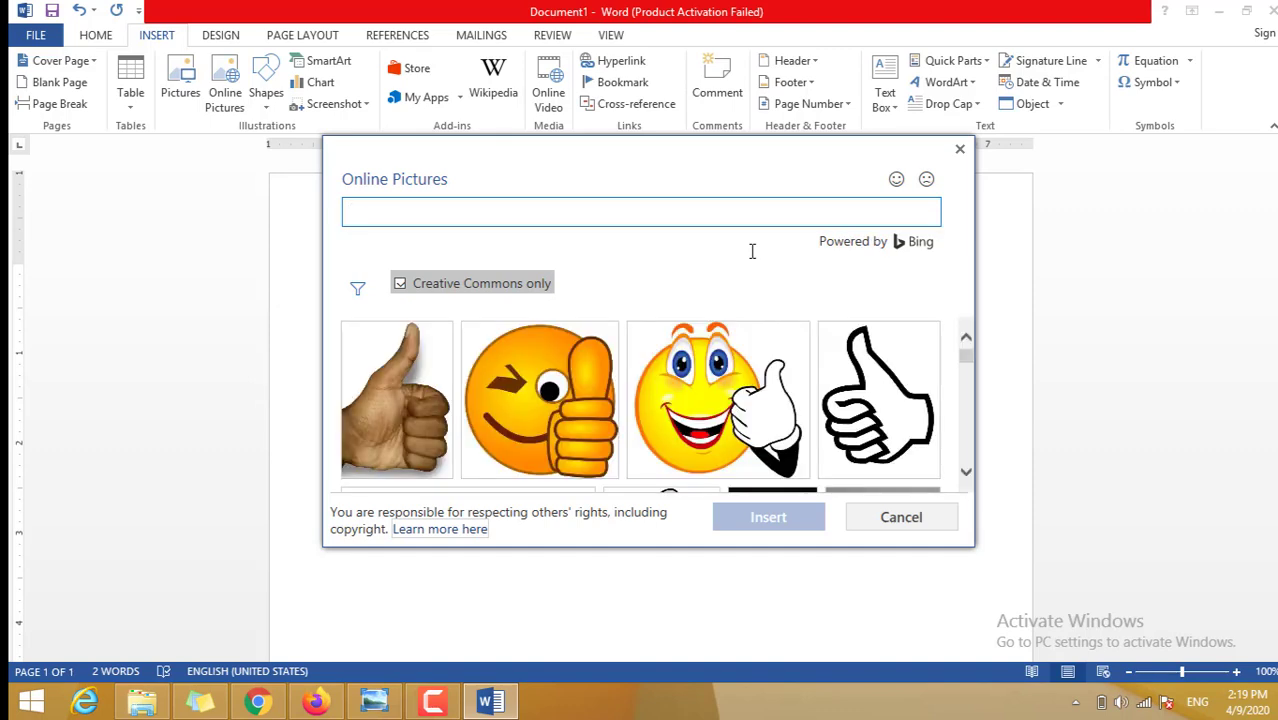
{"action": "left_click", "coordinate": [556, 392]}
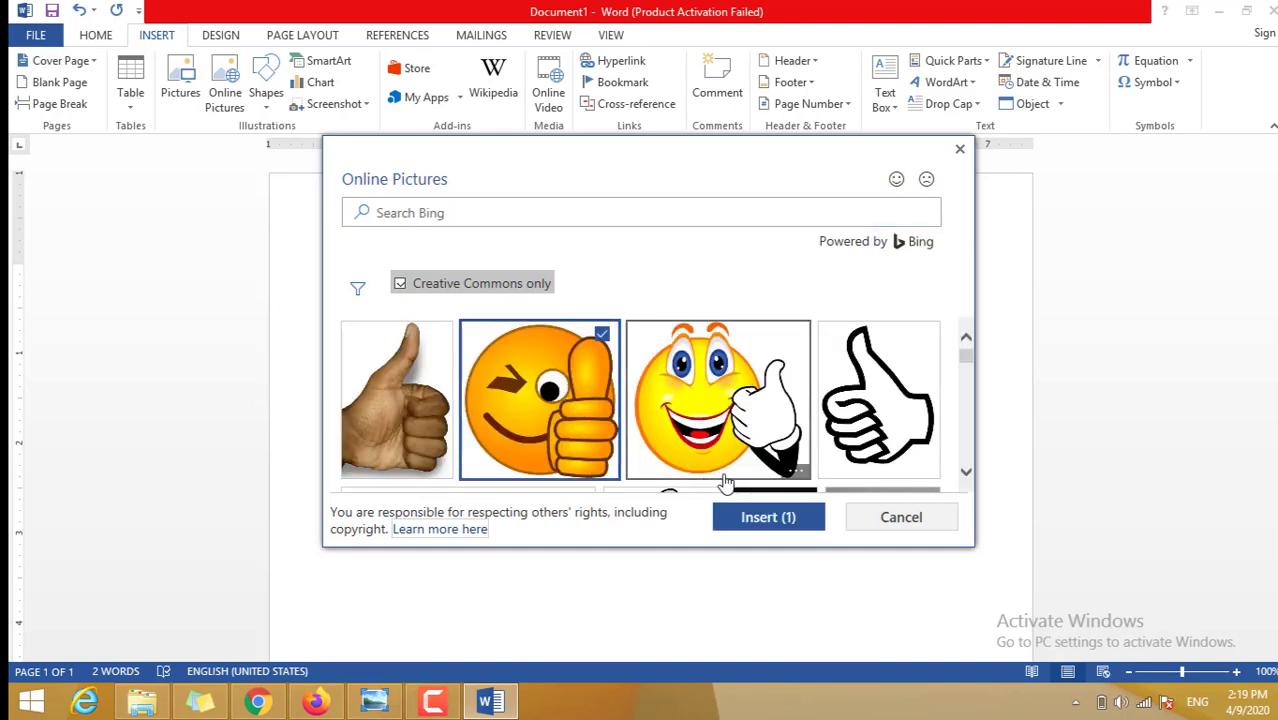
{"action": "left_click", "coordinate": [760, 522]}
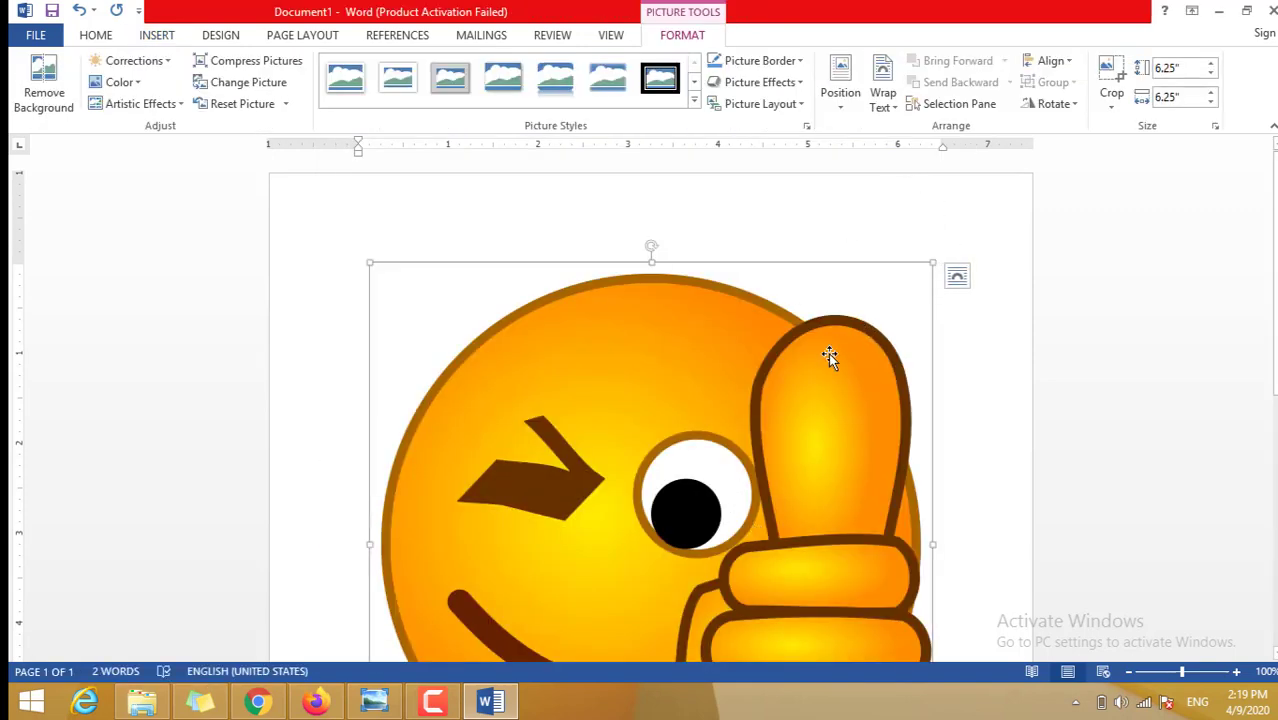
Set the thumbs-up emoji to In Front of Text, resize it to 1.67" square, and place it beside the heading.
{"action": "left_click_drag", "start_coordinate": [933, 262], "coordinate": [514, 514]}
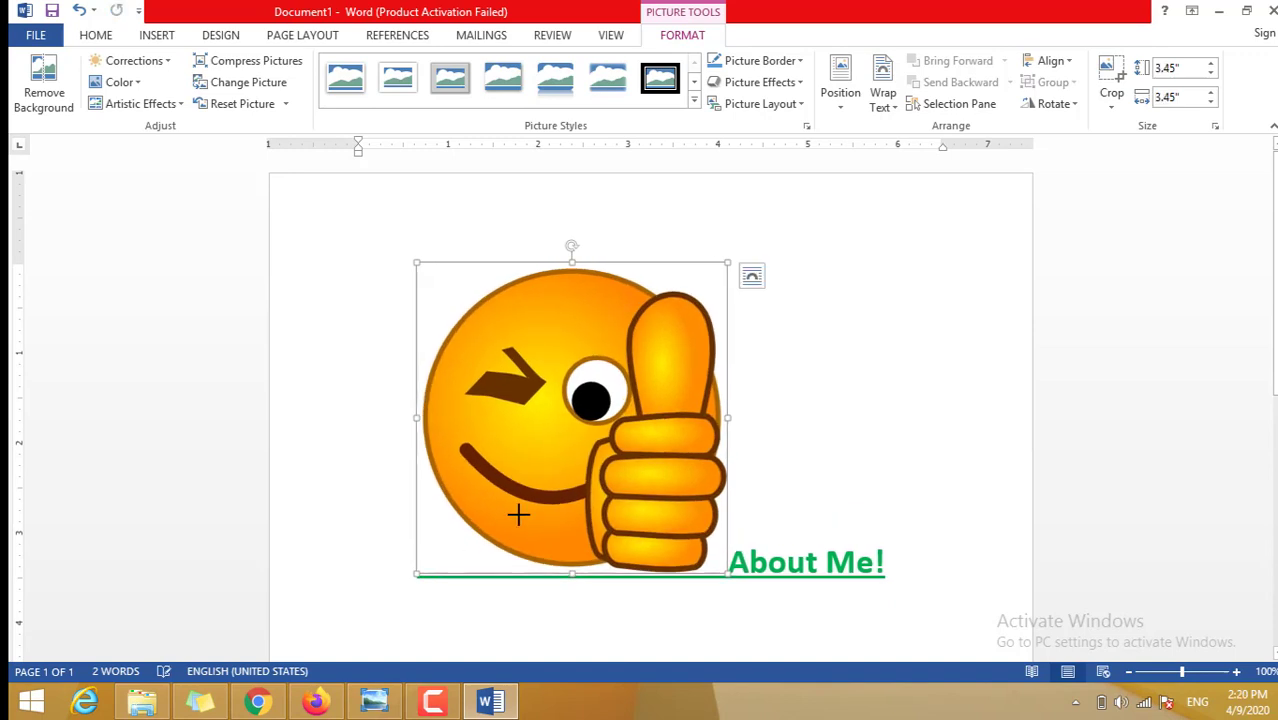
{"action": "right_click", "coordinate": [570, 424]}
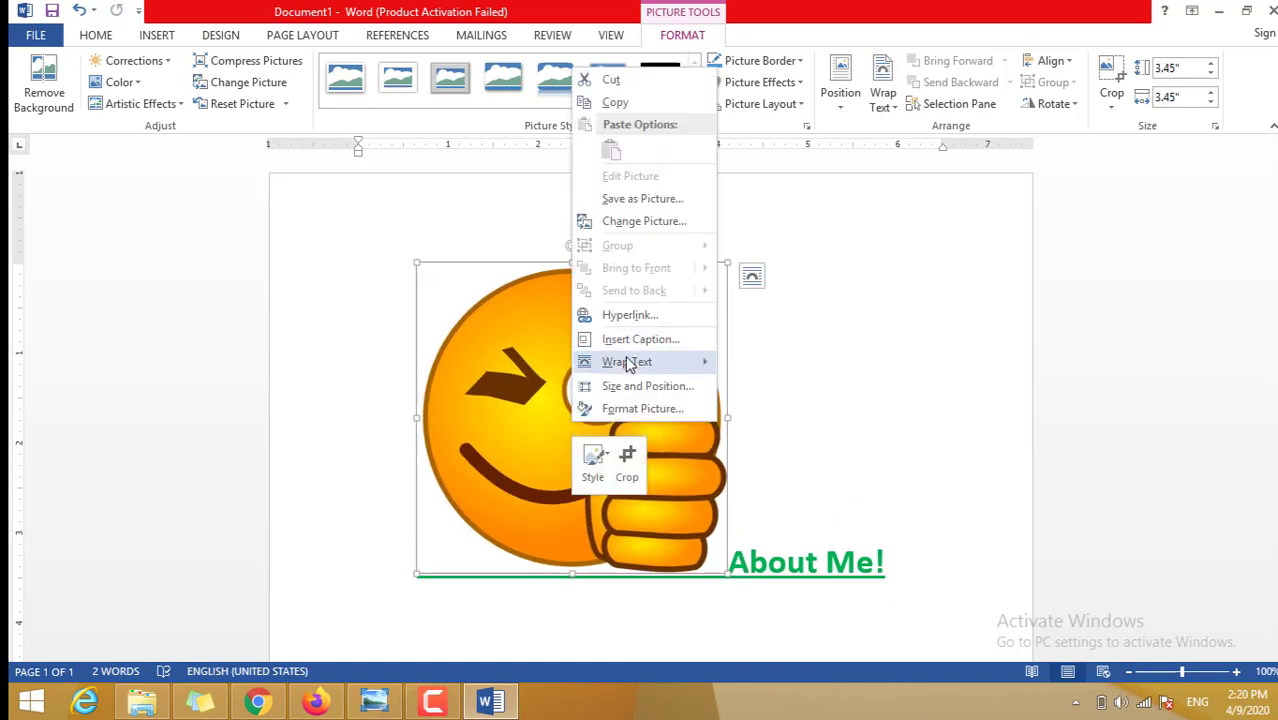
{"action": "mouse_move", "coordinate": [628, 364]}
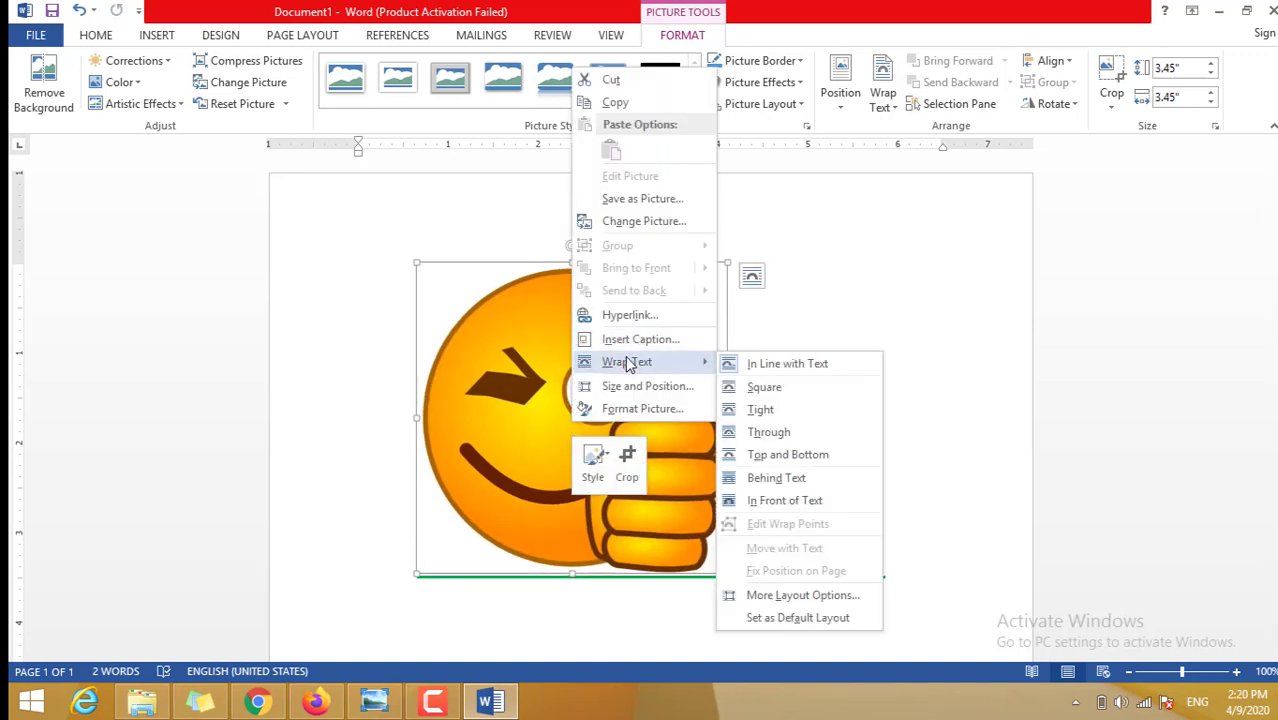
{"action": "left_click", "coordinate": [806, 500]}
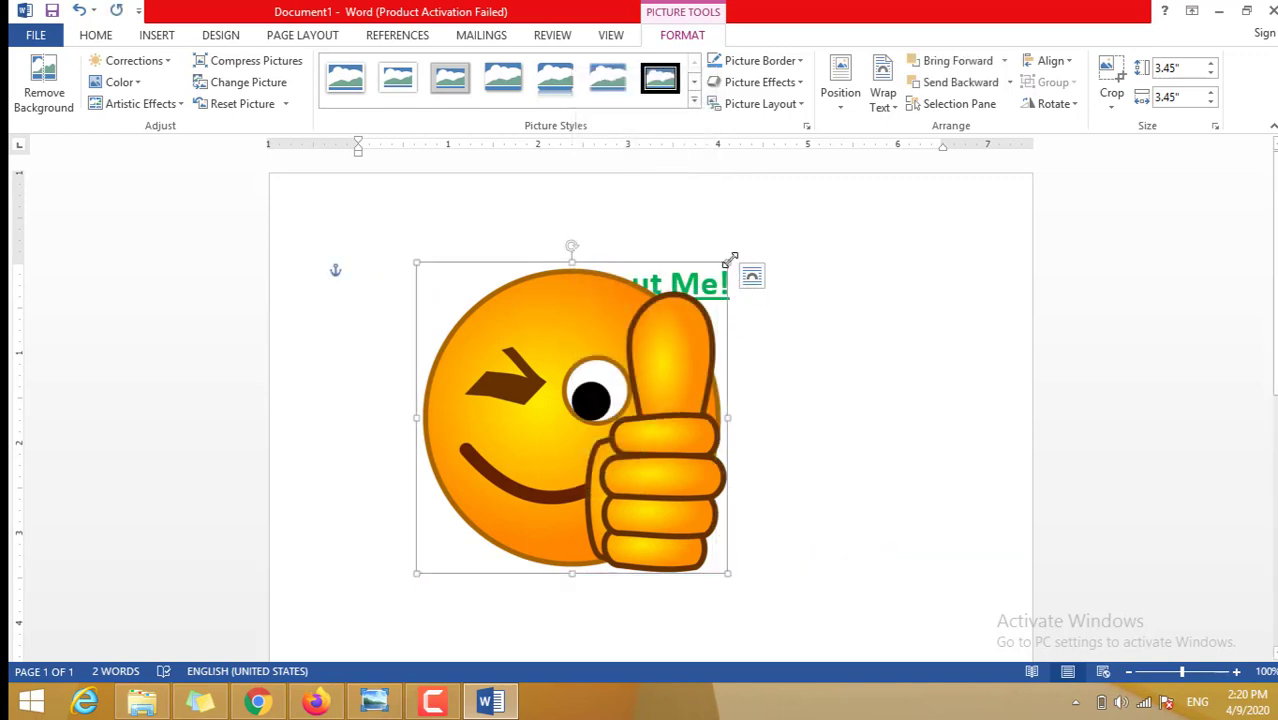
{"action": "left_click_drag", "start_coordinate": [730, 260], "coordinate": [568, 423]}
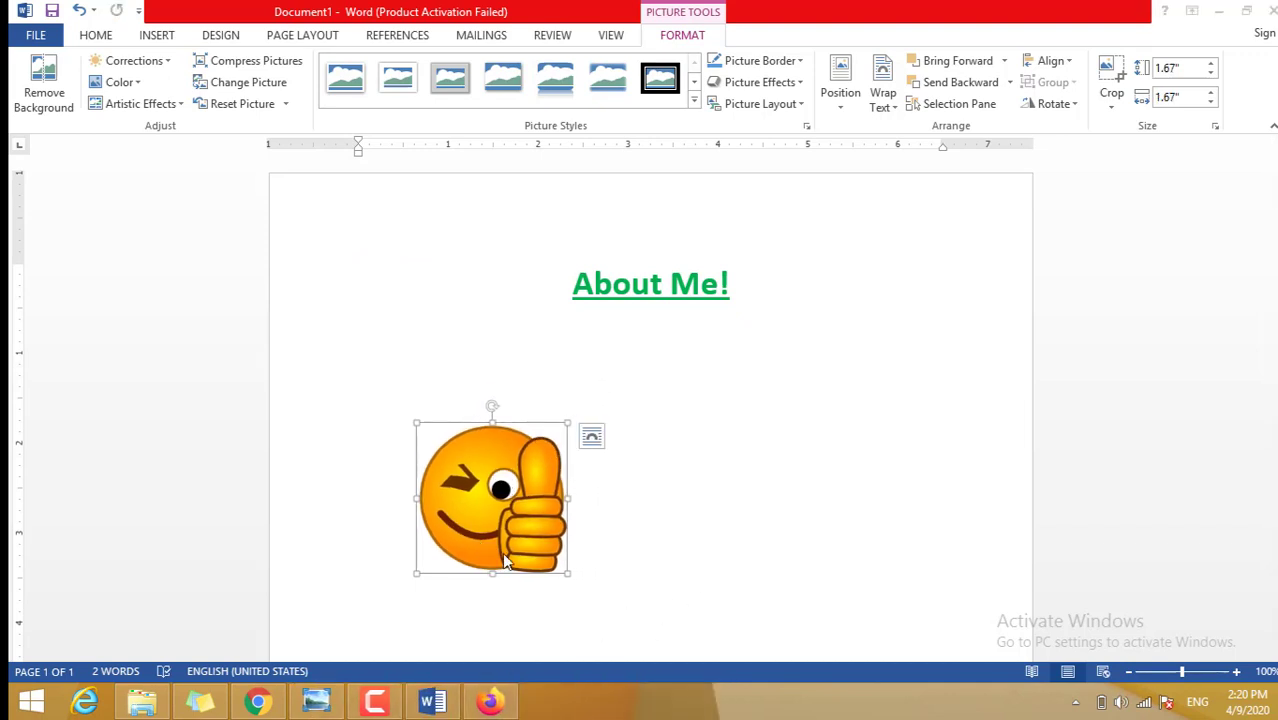
{"action": "left_click_drag", "start_coordinate": [521, 455], "coordinate": [908, 320]}
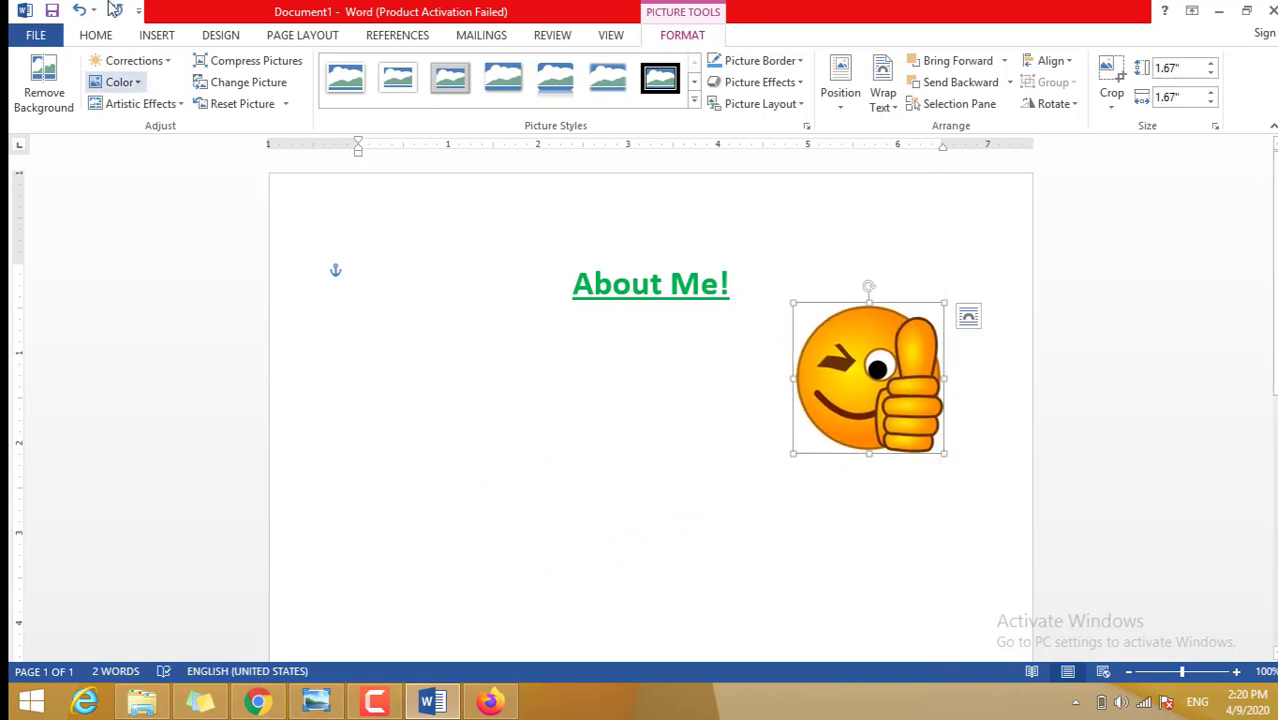
Insert a sad thumbs-down emoji from a Bing 'thumbs down' online picture search.
{"action": "left_click", "coordinate": [160, 35]}
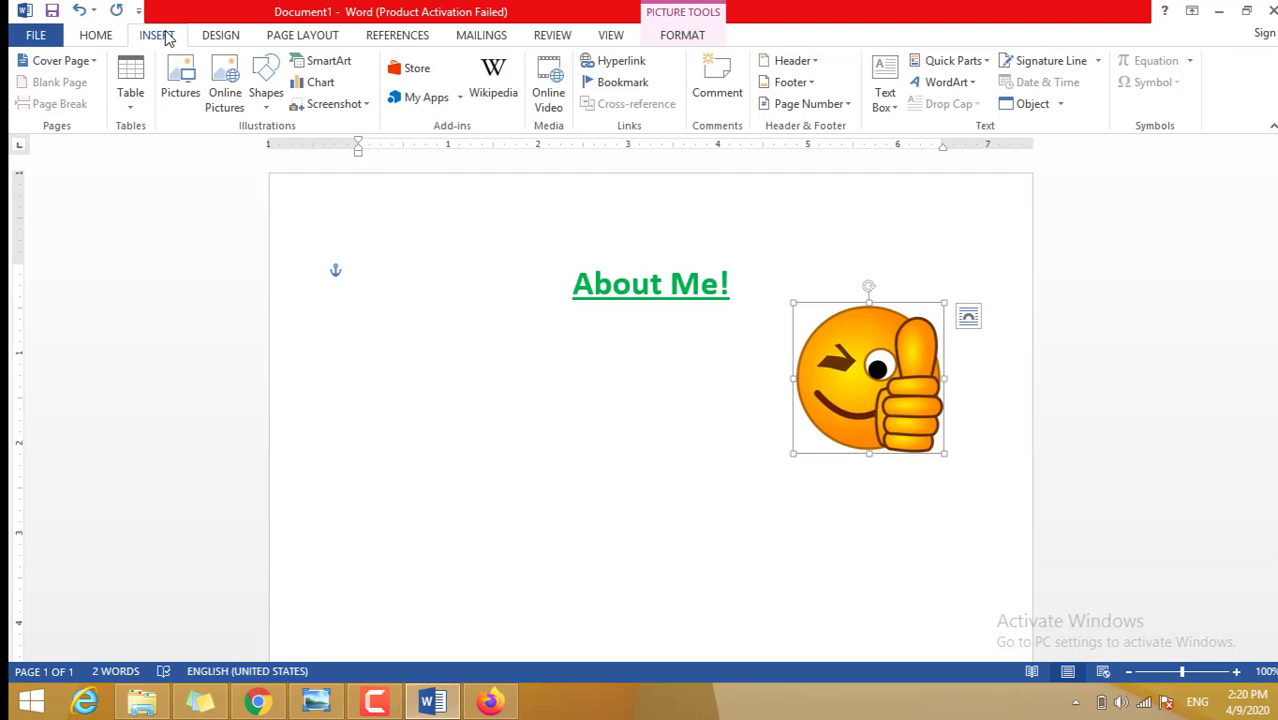
{"action": "left_click", "coordinate": [222, 90]}
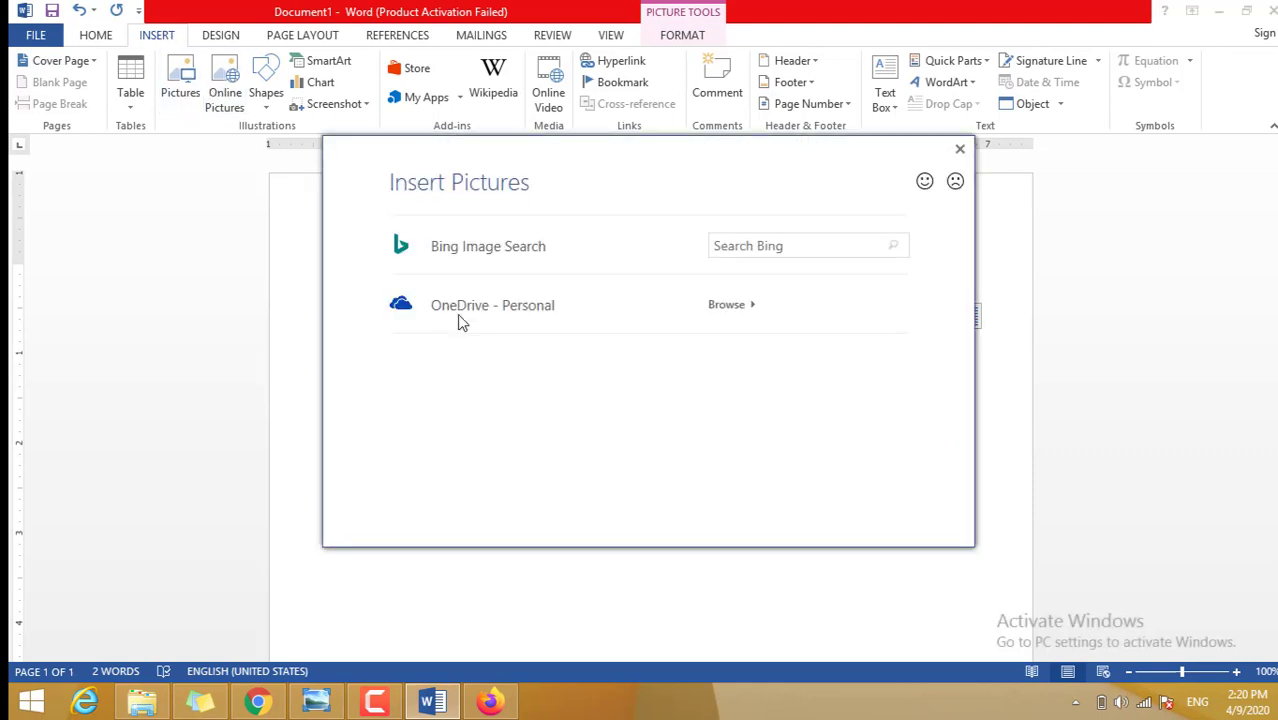
{"action": "left_click", "coordinate": [754, 243]}
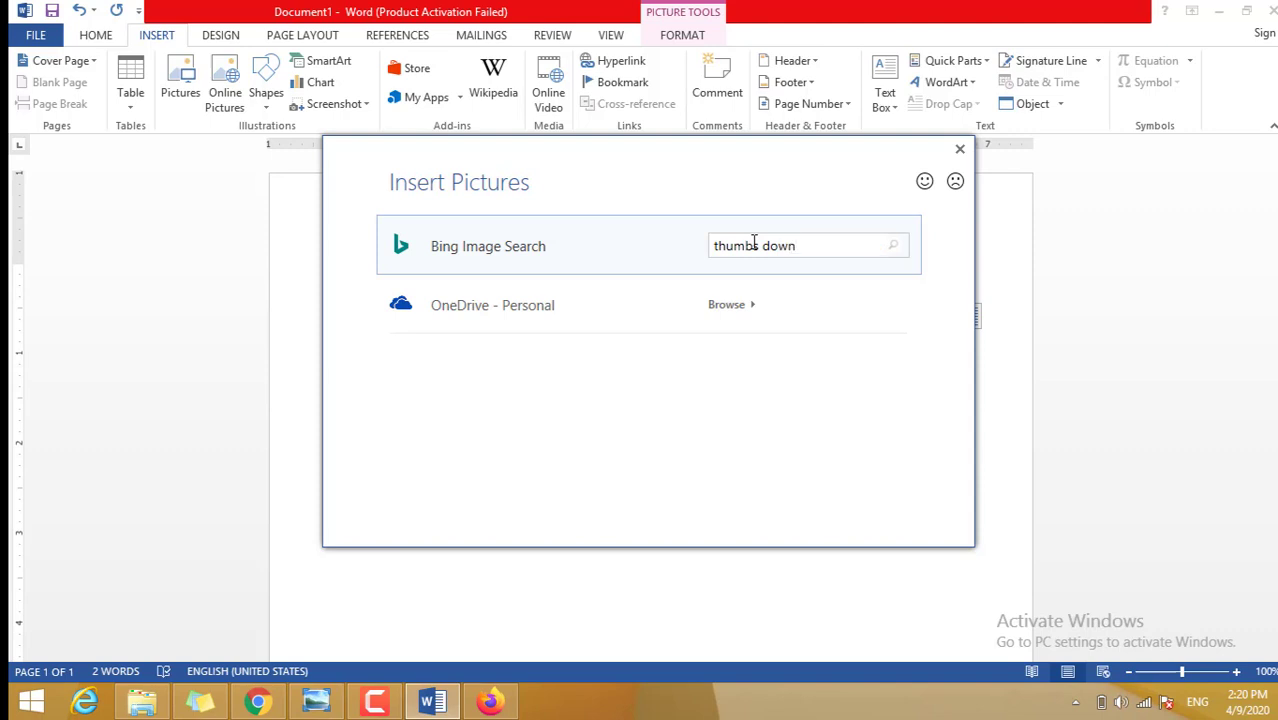
{"action": "type", "text": "thumbs down"}
{"action": "key", "text": "Return"}
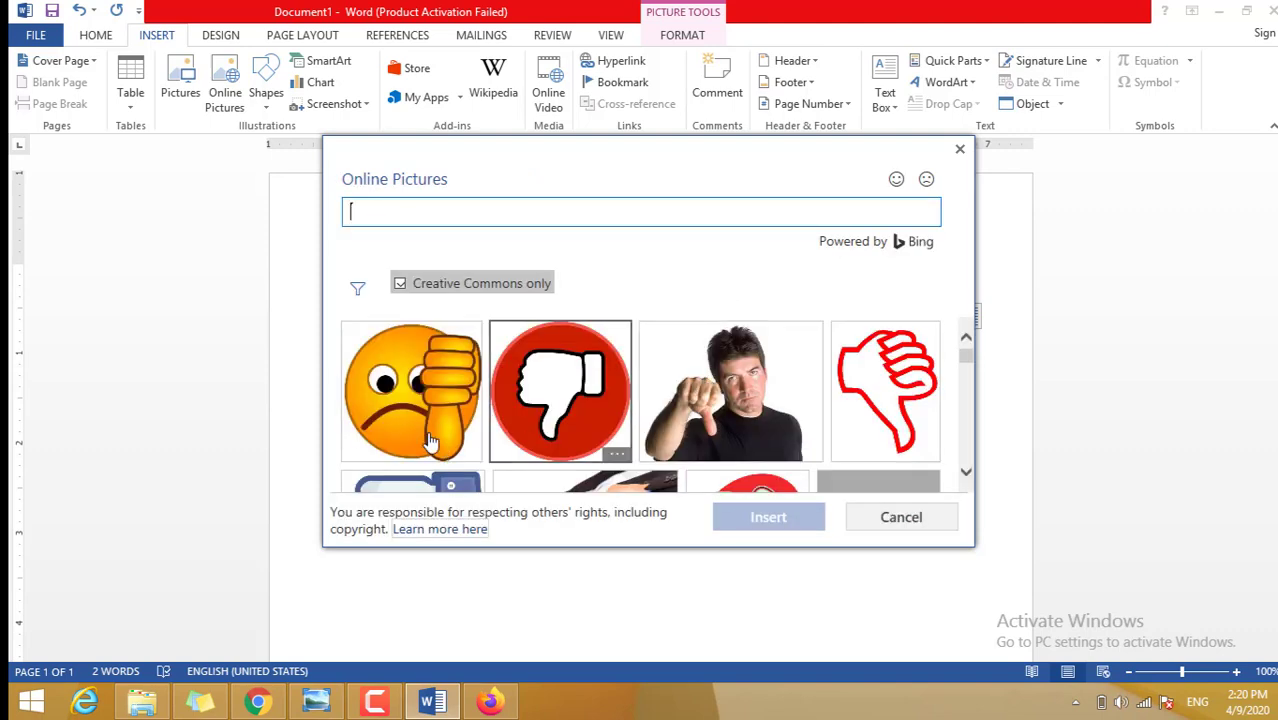
{"action": "left_click", "coordinate": [430, 440]}
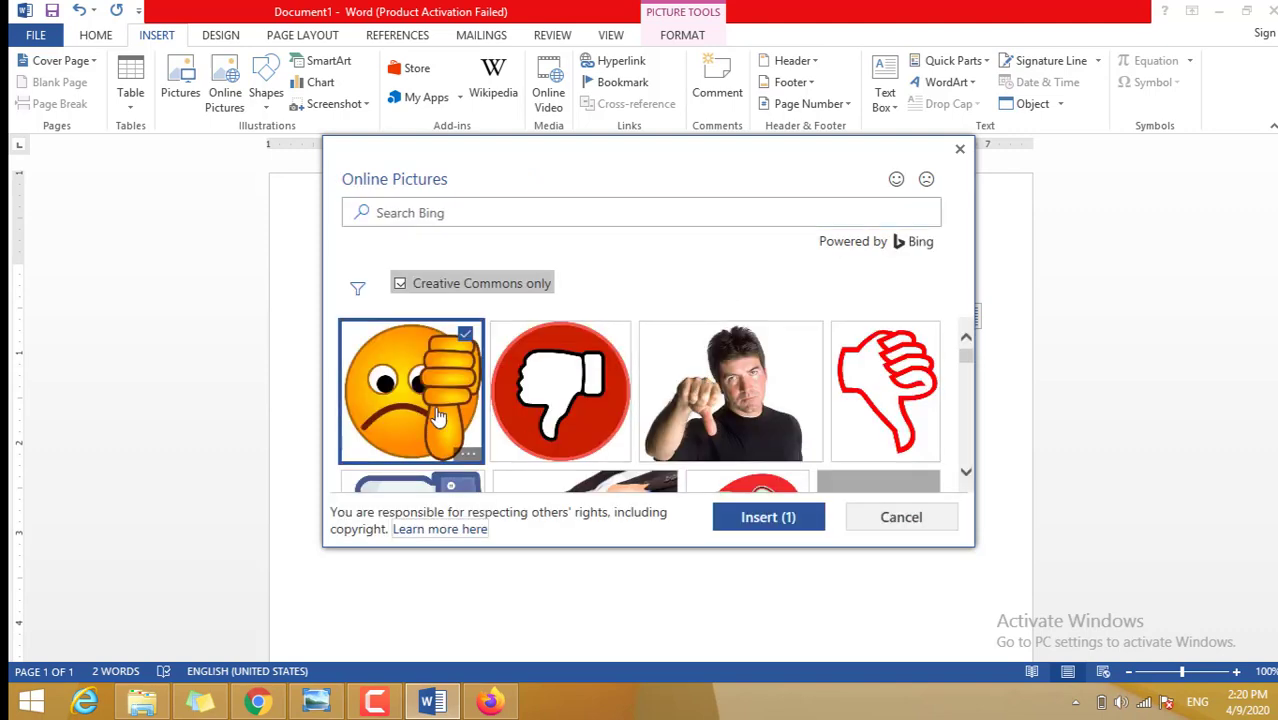
{"action": "left_click", "coordinate": [735, 520]}
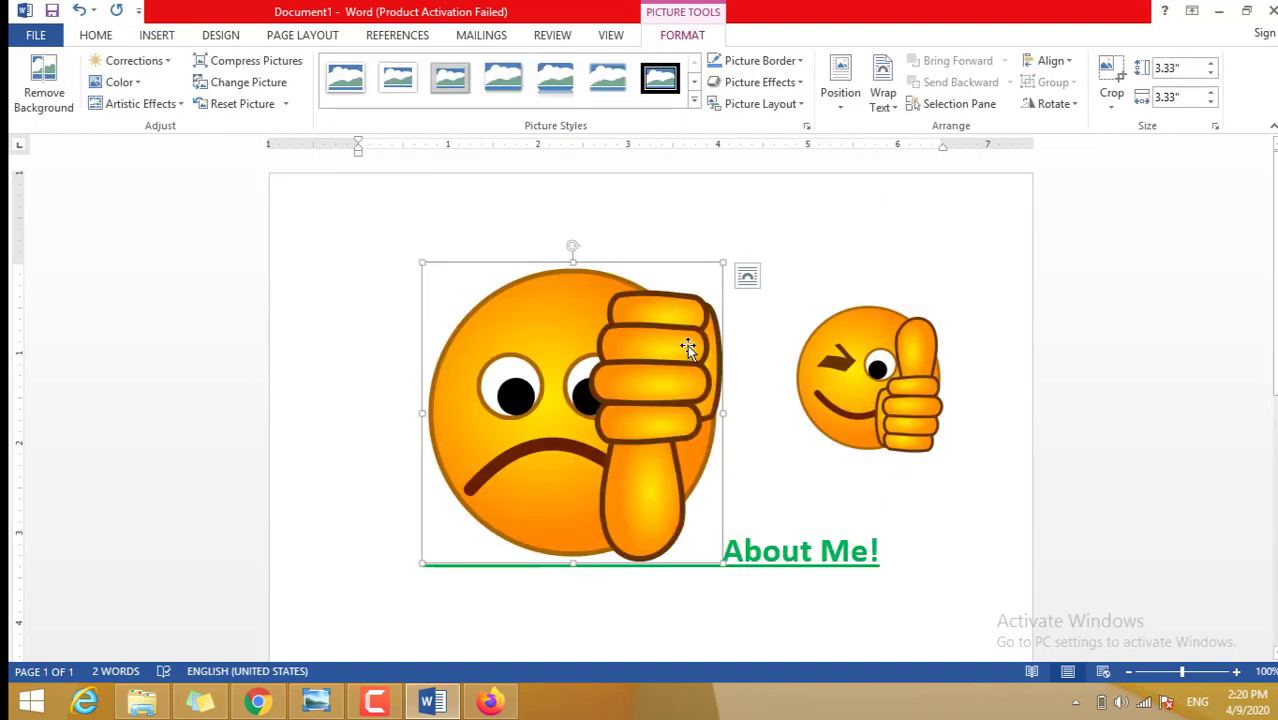
Set the thumbs-down emoji to In Front of Text and size it to 1.5" on the heading's left.
{"action": "right_click", "coordinate": [687, 344]}
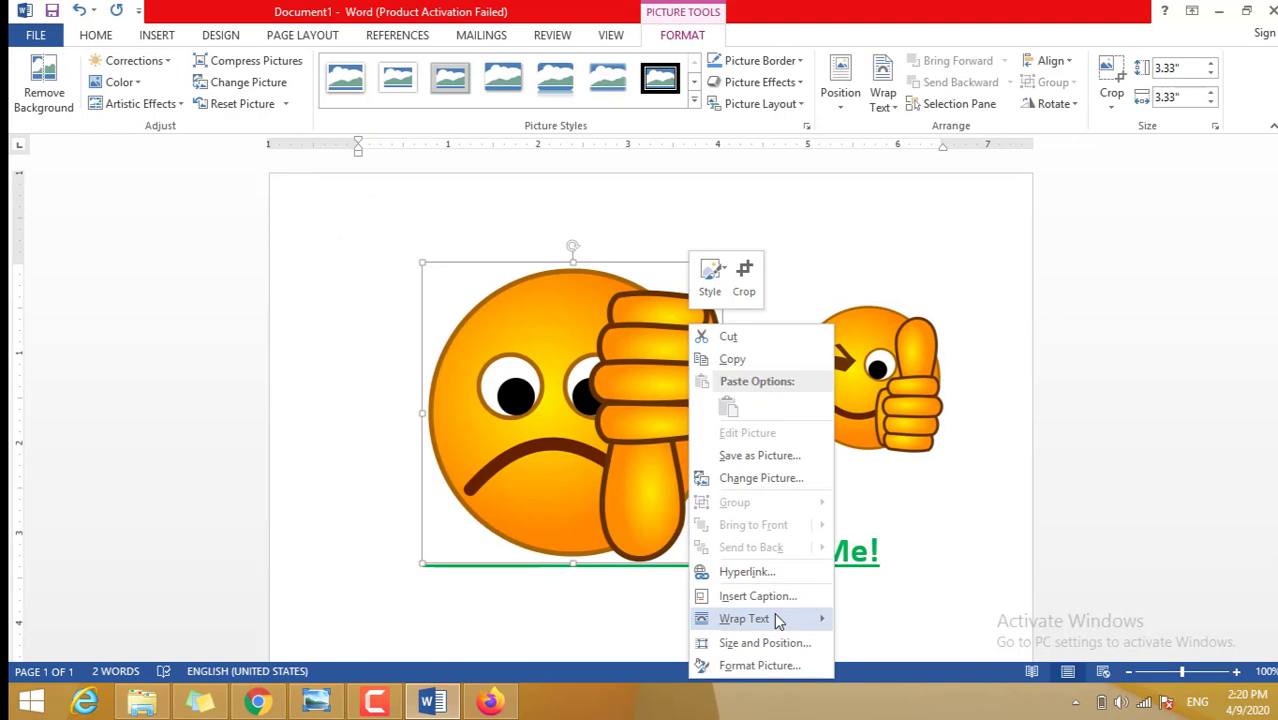
{"action": "mouse_move", "coordinate": [774, 612]}
{"action": "left_click", "coordinate": [905, 502]}
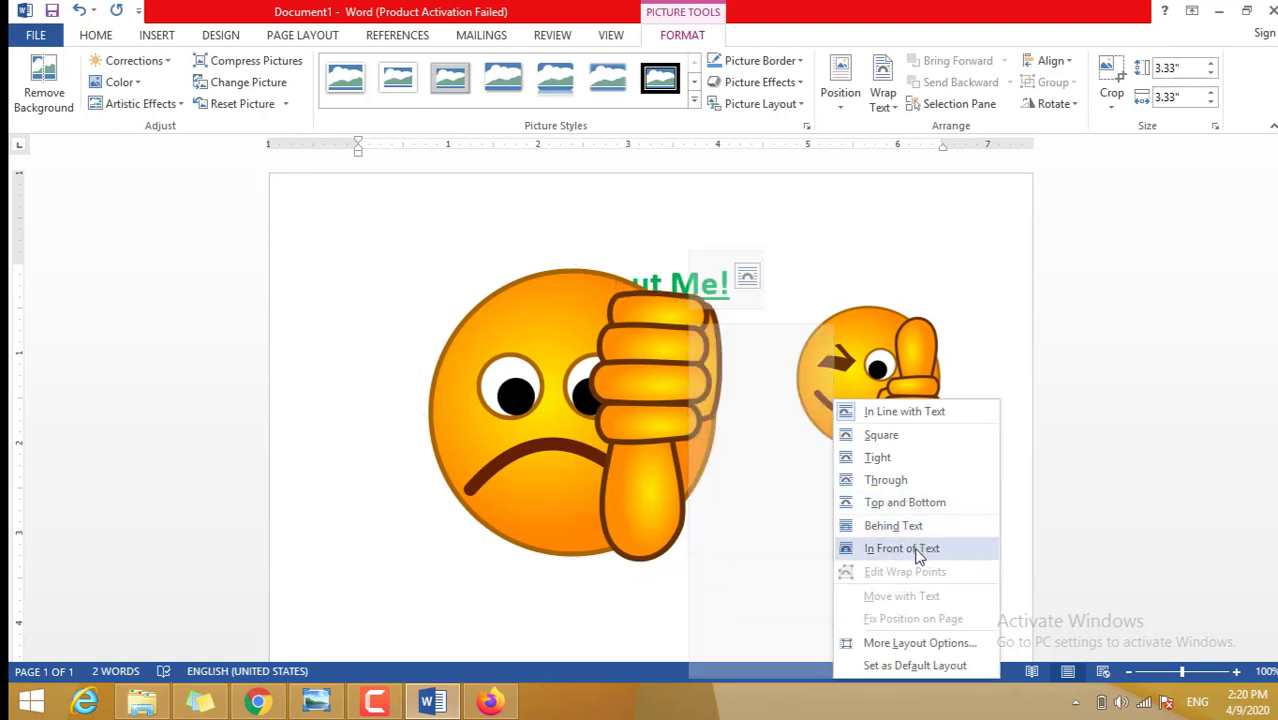
{"action": "left_click", "coordinate": [918, 556]}
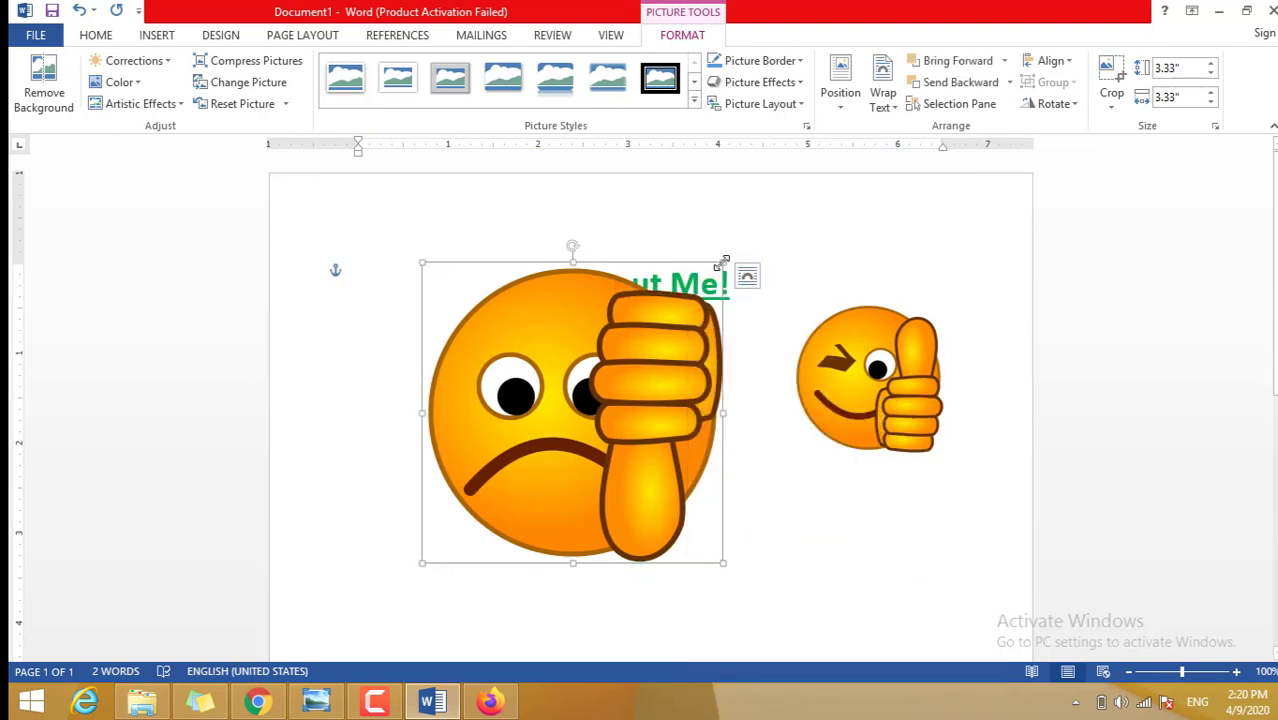
{"action": "left_click_drag", "start_coordinate": [723, 262], "coordinate": [432, 352]}
{"action": "left_click", "coordinate": [637, 510]}
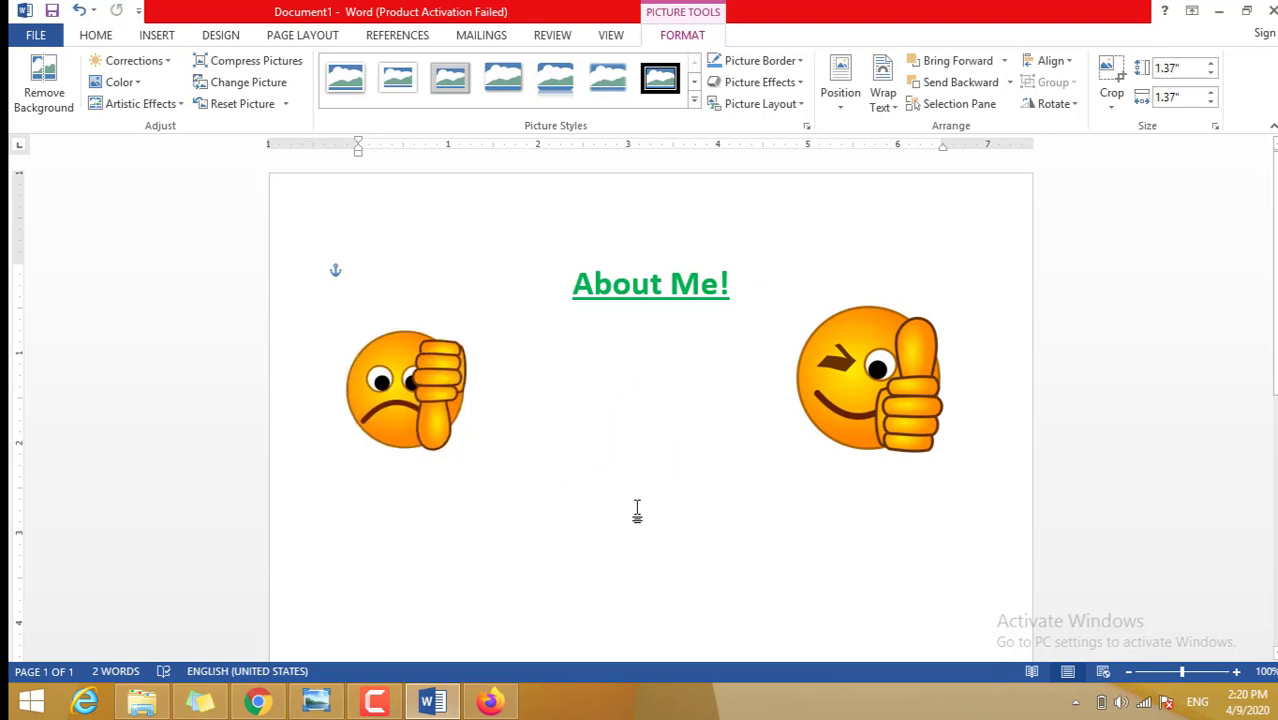
{"action": "left_click", "coordinate": [416, 420]}
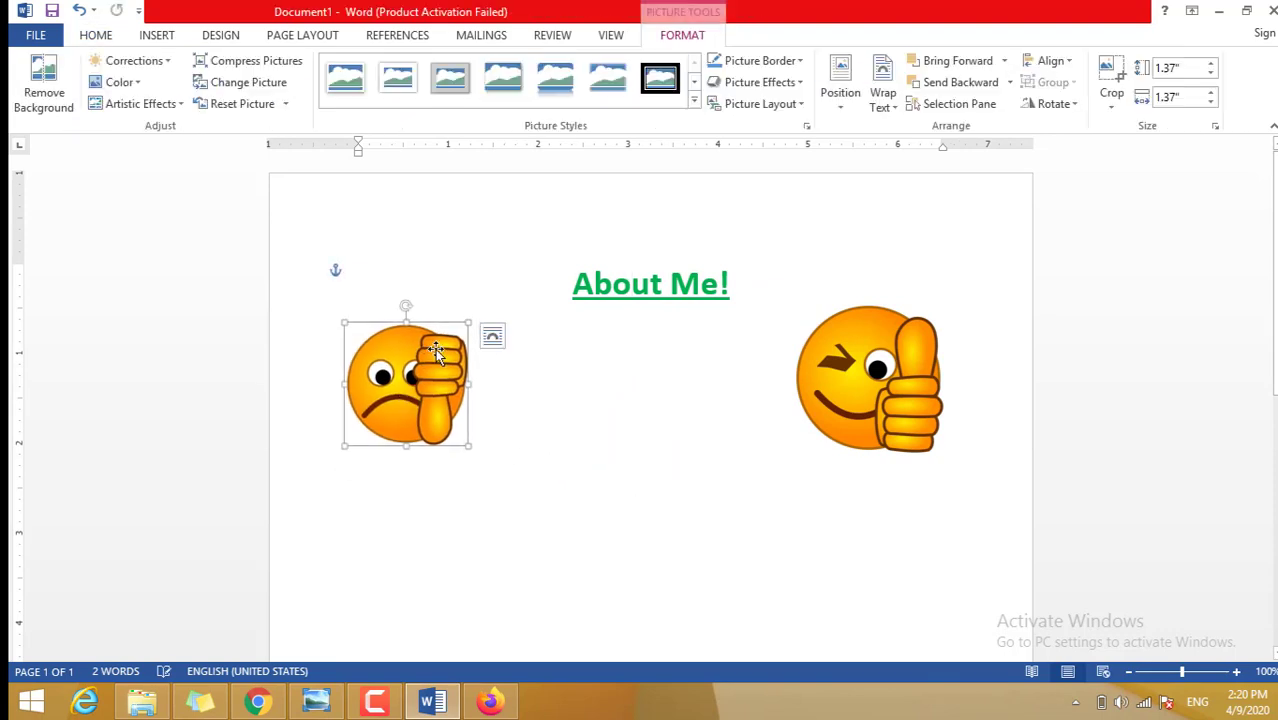
{"action": "left_click_drag", "start_coordinate": [470, 323], "coordinate": [481, 313]}
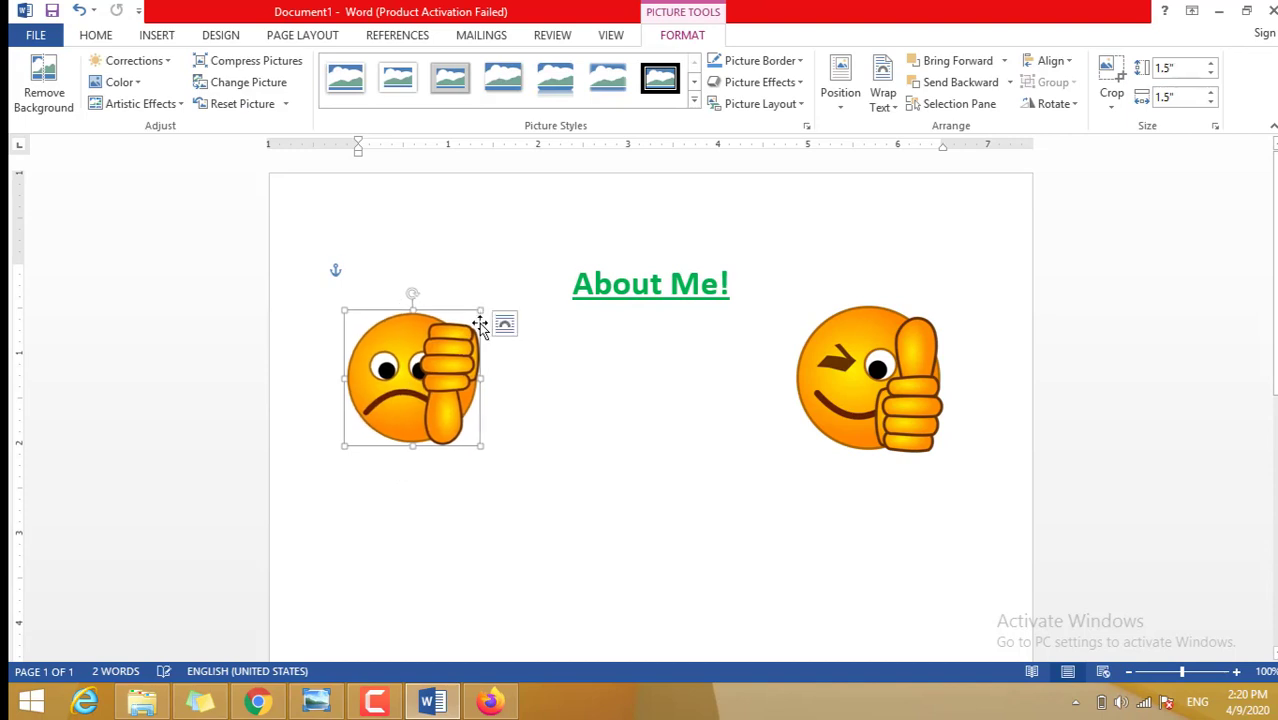
{"action": "left_click", "coordinate": [606, 470]}
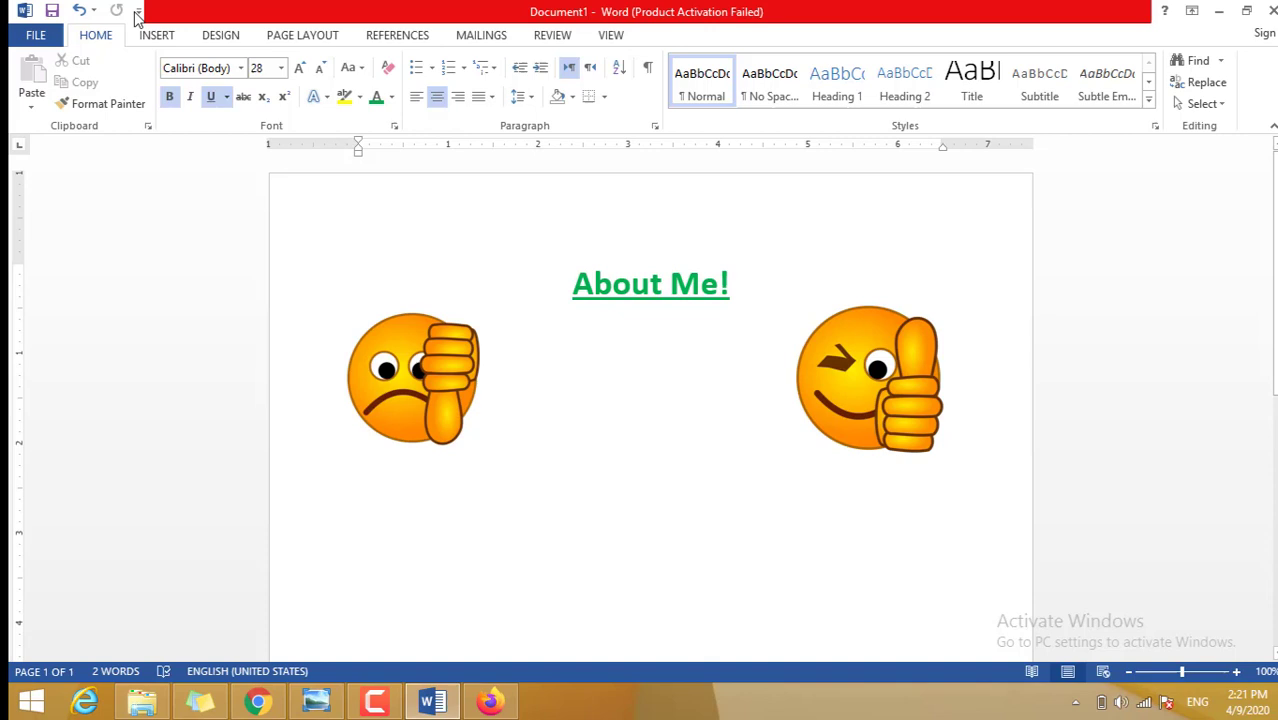
Insert the first result of a Bing 'boy cartoon' online picture search.
{"action": "left_click", "coordinate": [155, 36]}
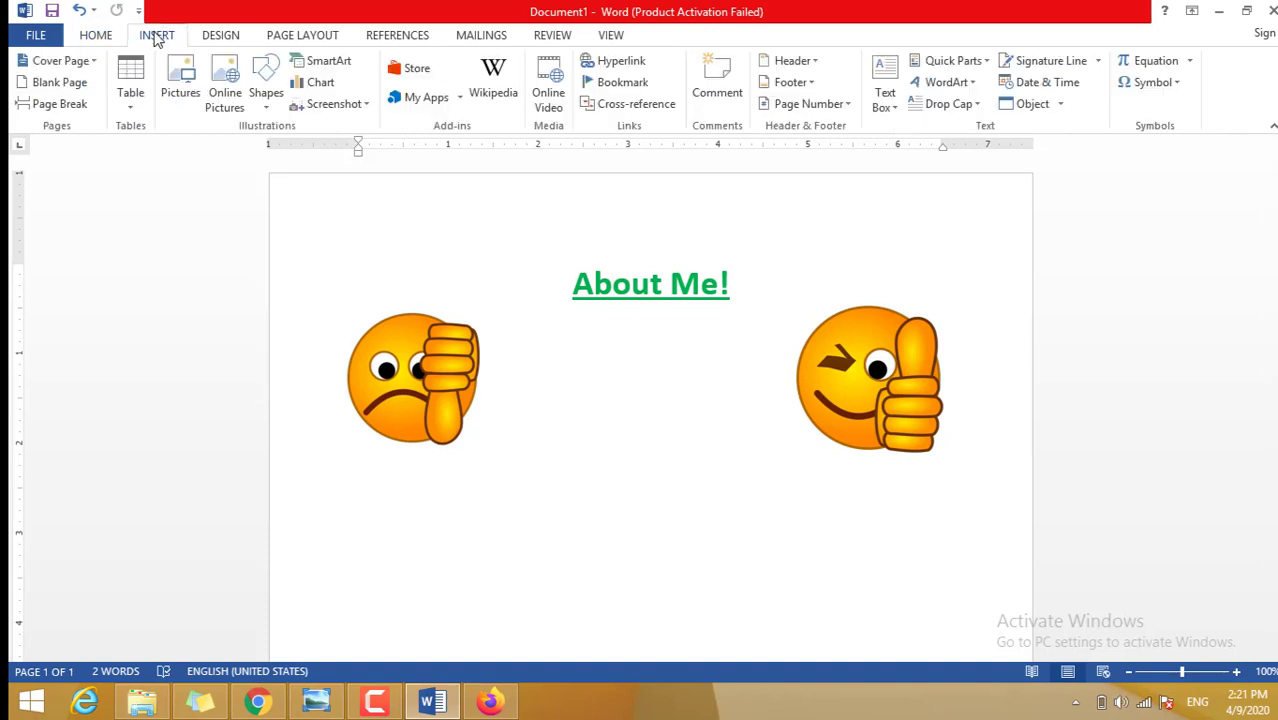
{"action": "left_click", "coordinate": [224, 100]}
{"action": "left_click", "coordinate": [724, 244]}
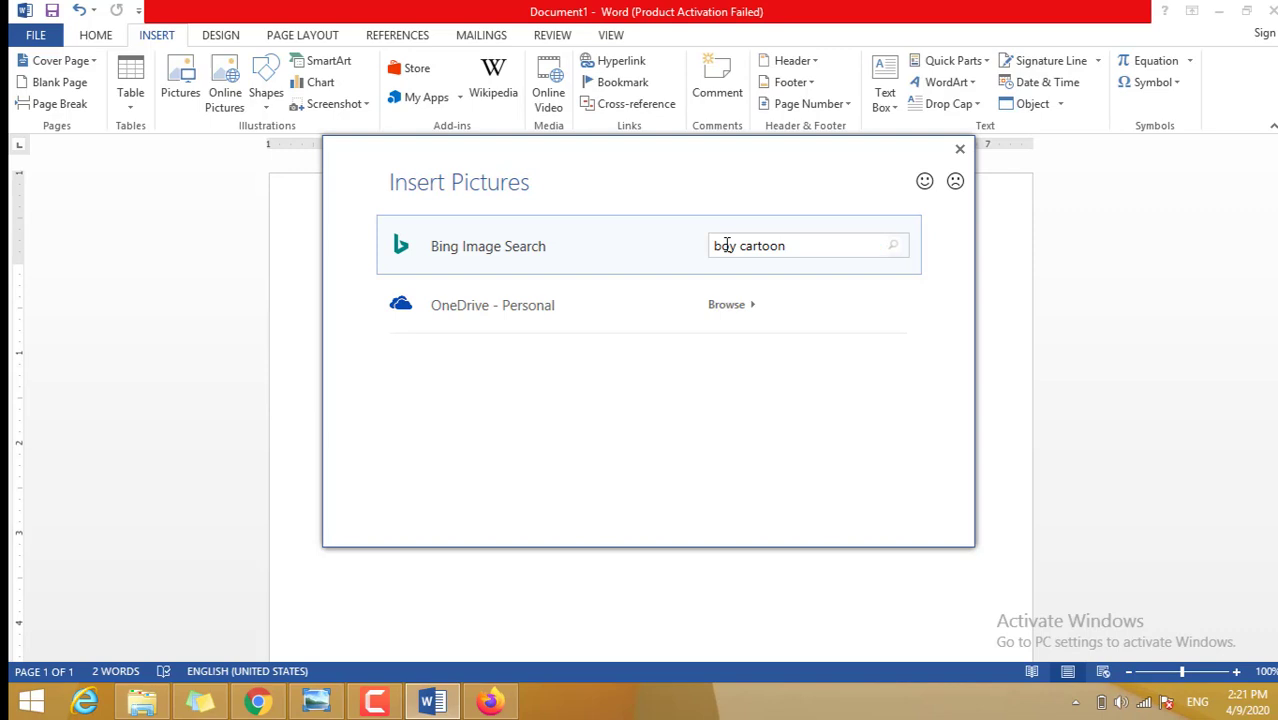
{"action": "key", "text": "Return"}
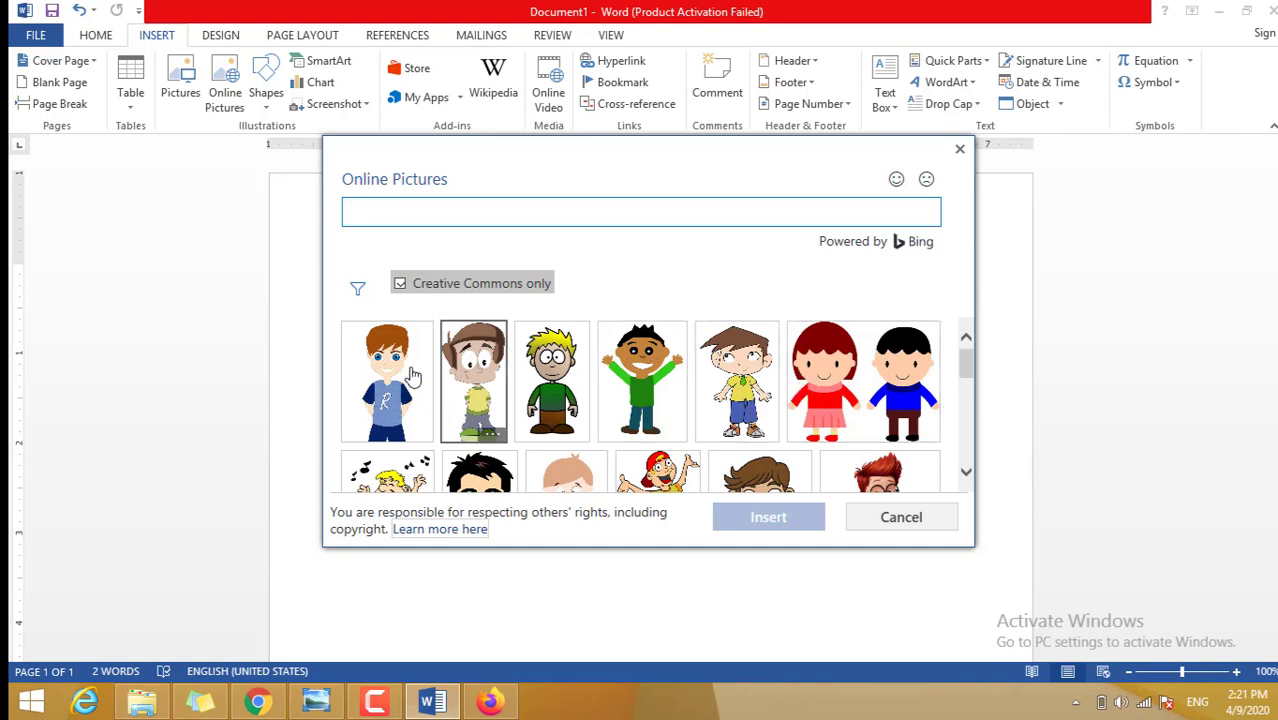
{"action": "left_click", "coordinate": [400, 370]}
{"action": "left_click", "coordinate": [780, 522]}
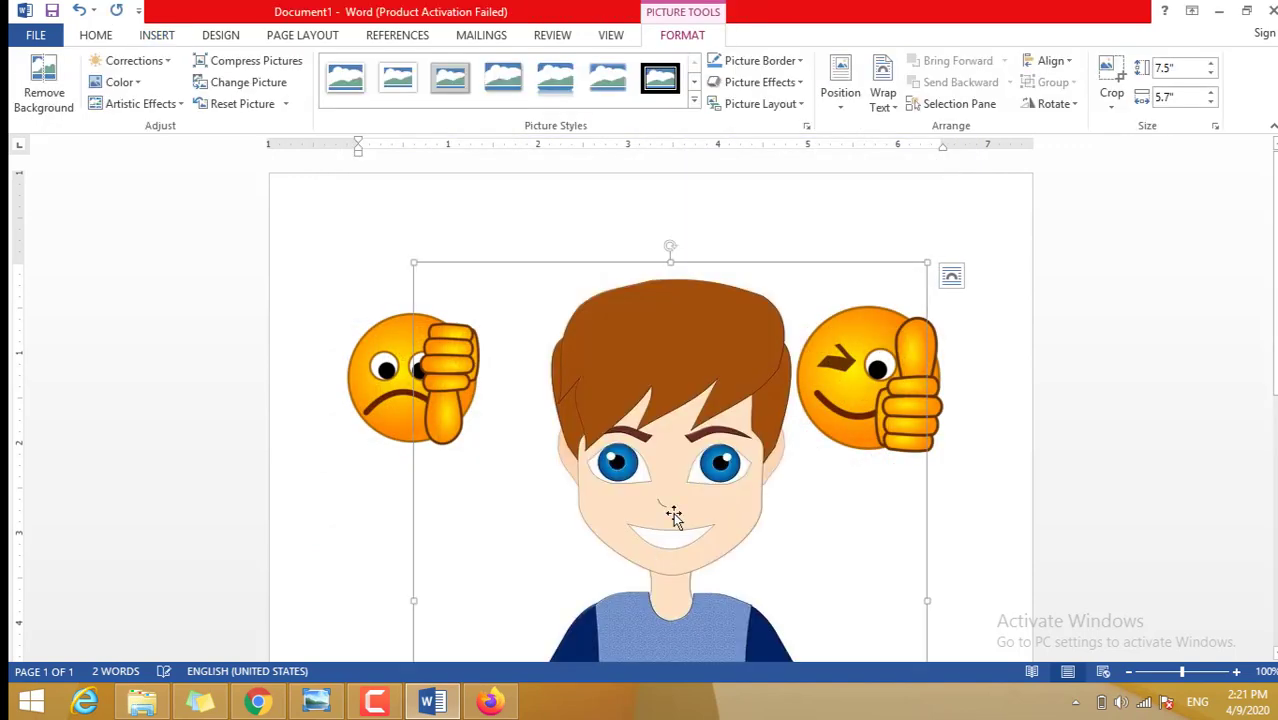
Shrink the cartoon boy and set its text wrapping to In Front of Text.
{"action": "left_click_drag", "start_coordinate": [928, 262], "coordinate": [515, 490]}
{"action": "right_click", "coordinate": [605, 466]}
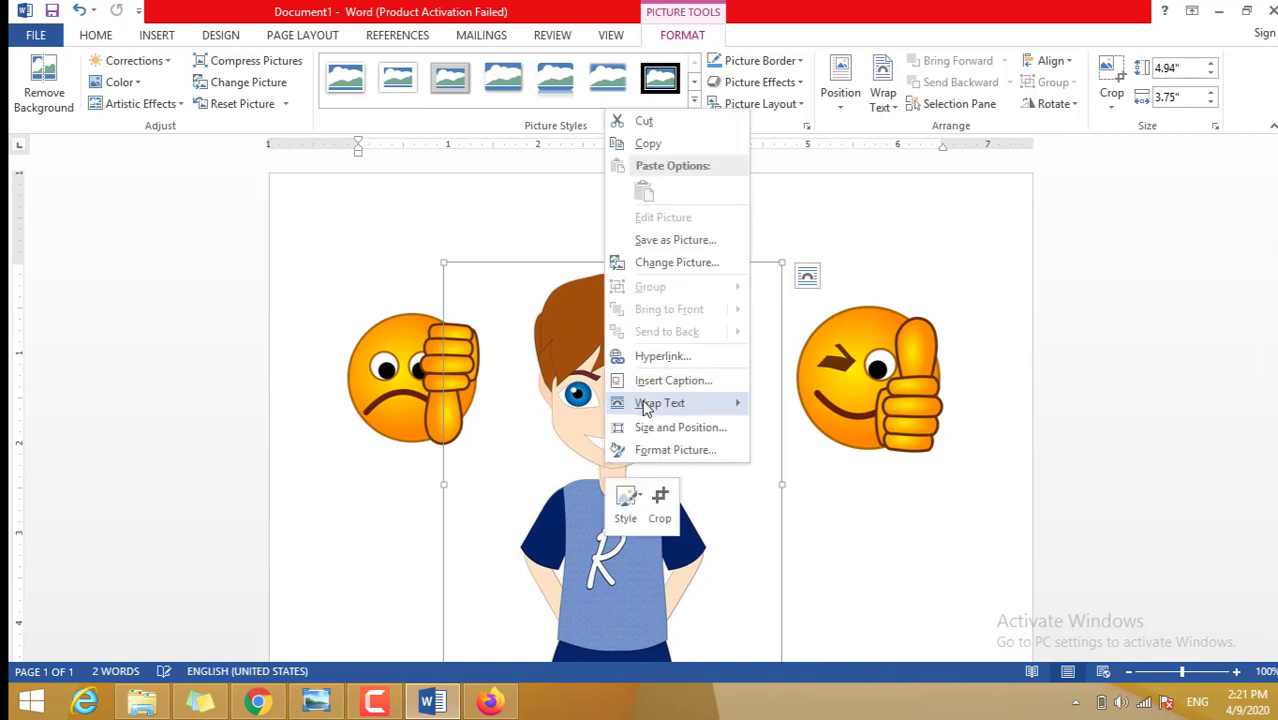
{"action": "mouse_move", "coordinate": [650, 406]}
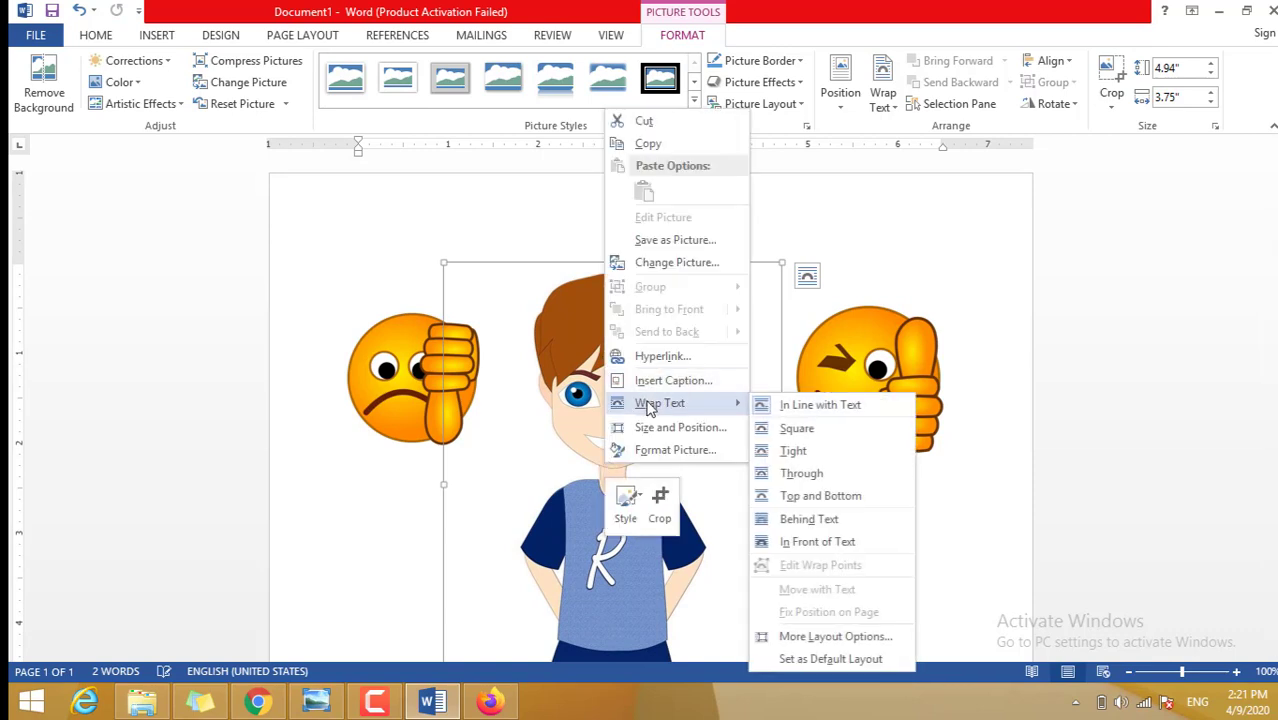
{"action": "left_click", "coordinate": [832, 541]}
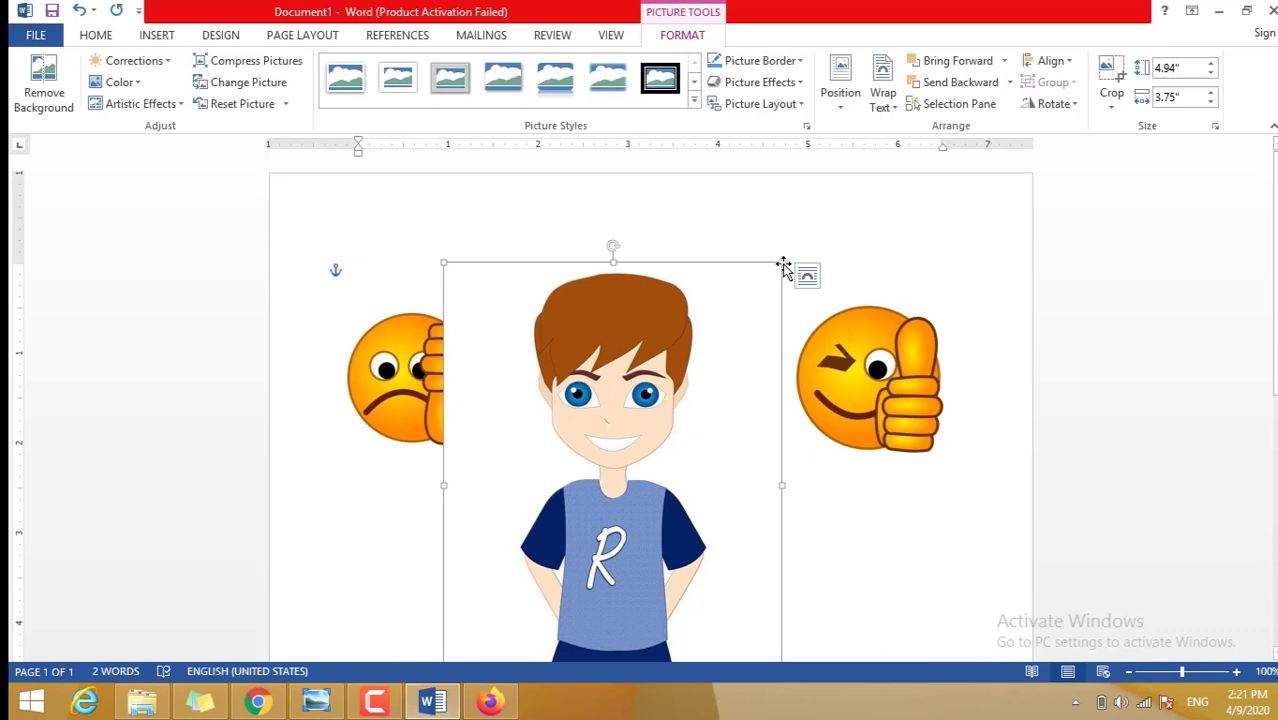
Resize the boy to 2.43" wide below the emojis and compare with the Chrome example.
{"action": "left_click_drag", "start_coordinate": [780, 265], "coordinate": [651, 591]}
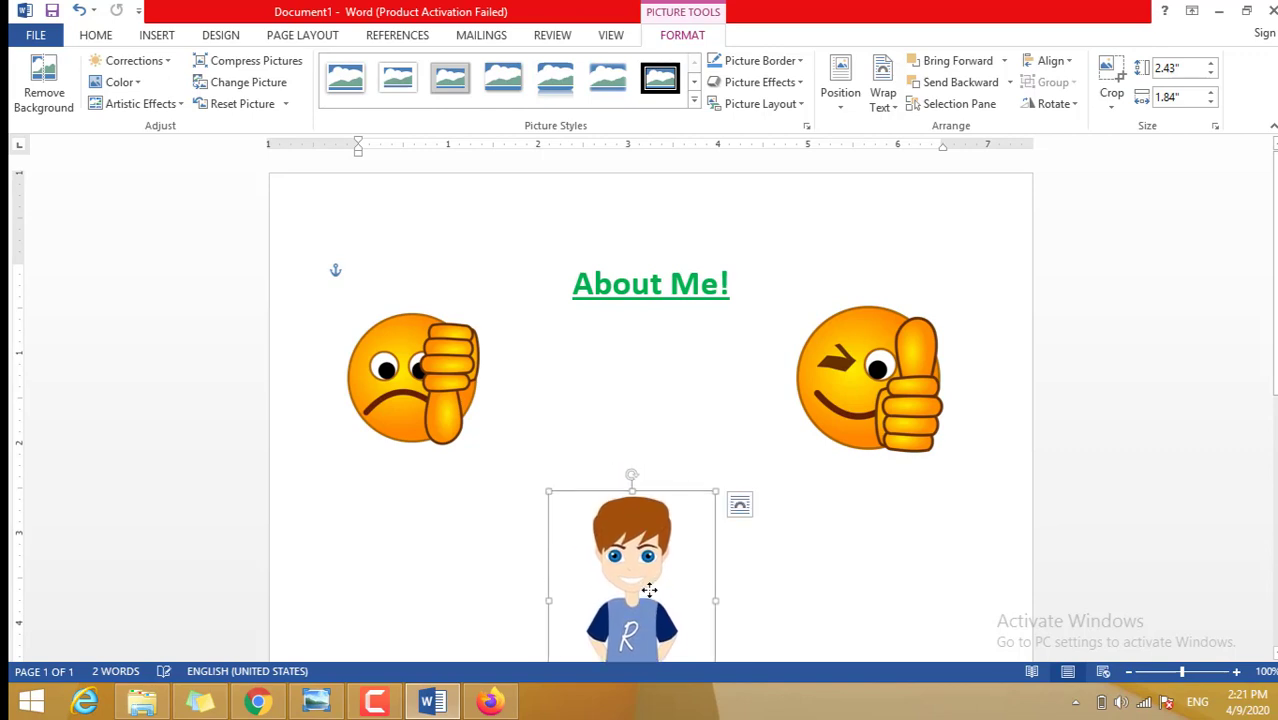
{"action": "left_click", "coordinate": [466, 546]}
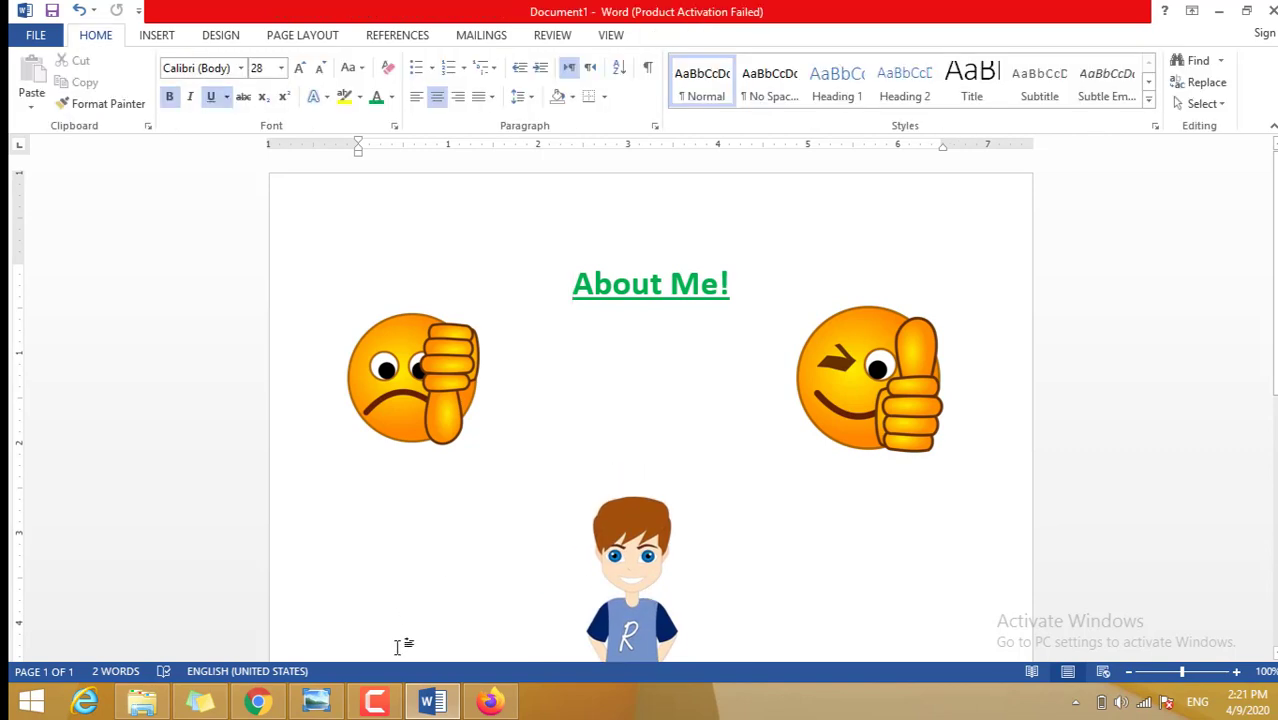
{"action": "left_click", "coordinate": [262, 703]}
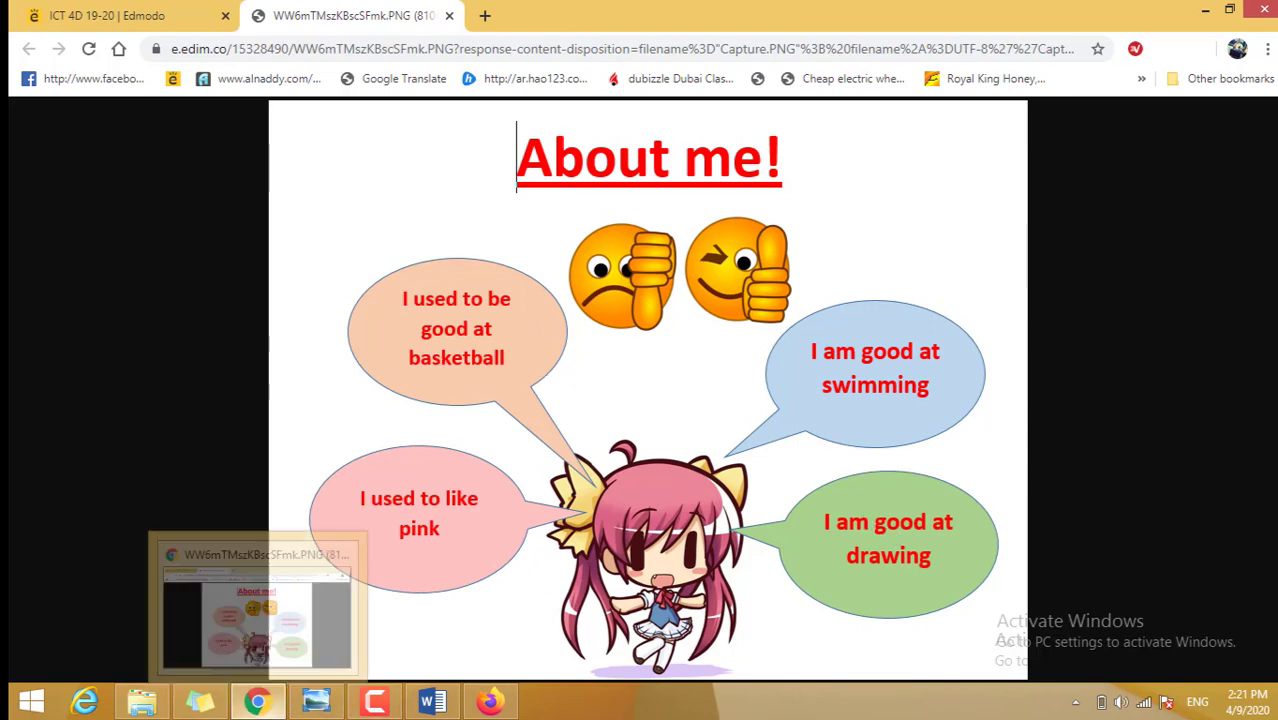
{"action": "left_click", "coordinate": [258, 702]}
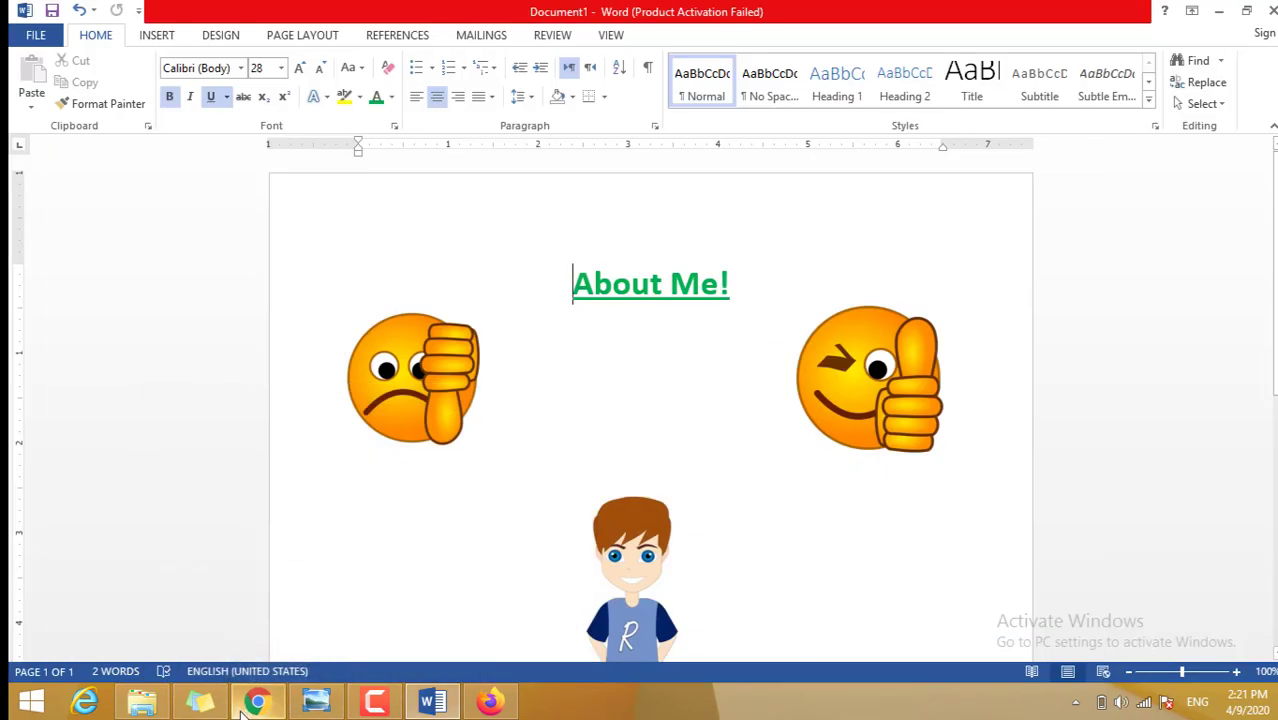
Draw an Oval Callout about 1.2" by 2.01" to the right of the cartoon boy.
{"action": "left_click", "coordinate": [157, 36]}
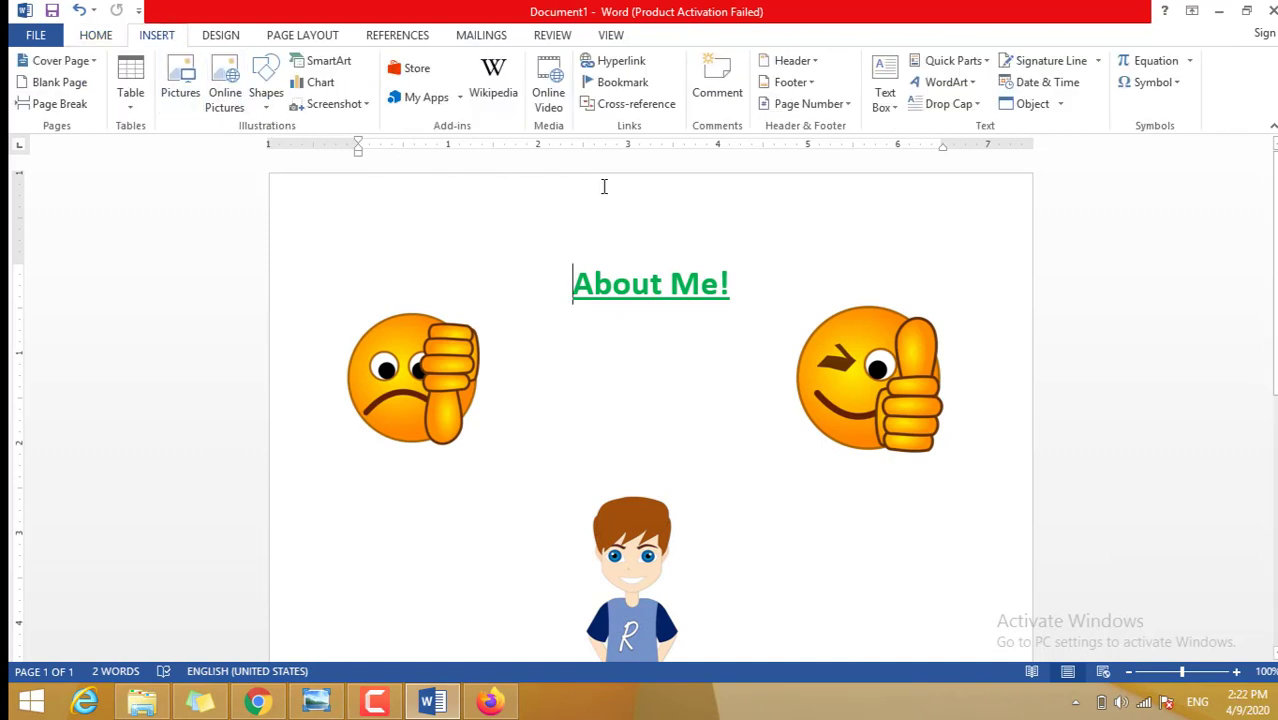
{"action": "left_click", "coordinate": [274, 100]}
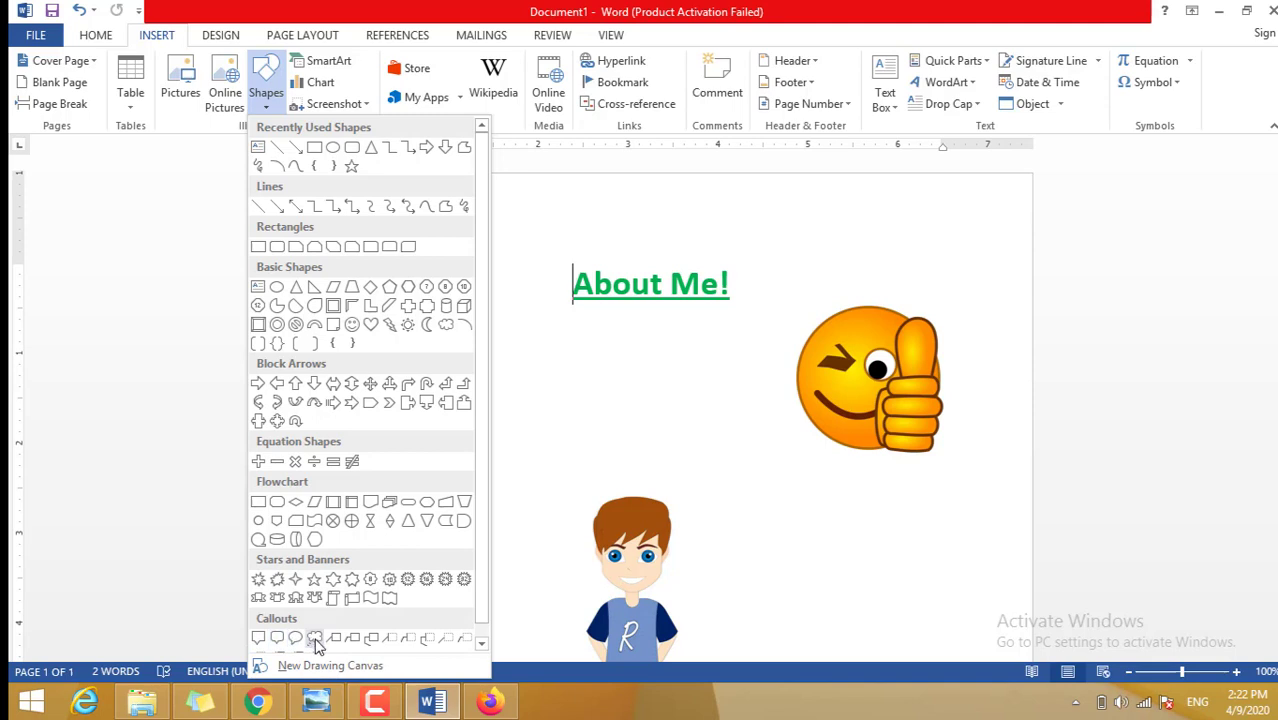
{"action": "left_click", "coordinate": [296, 638]}
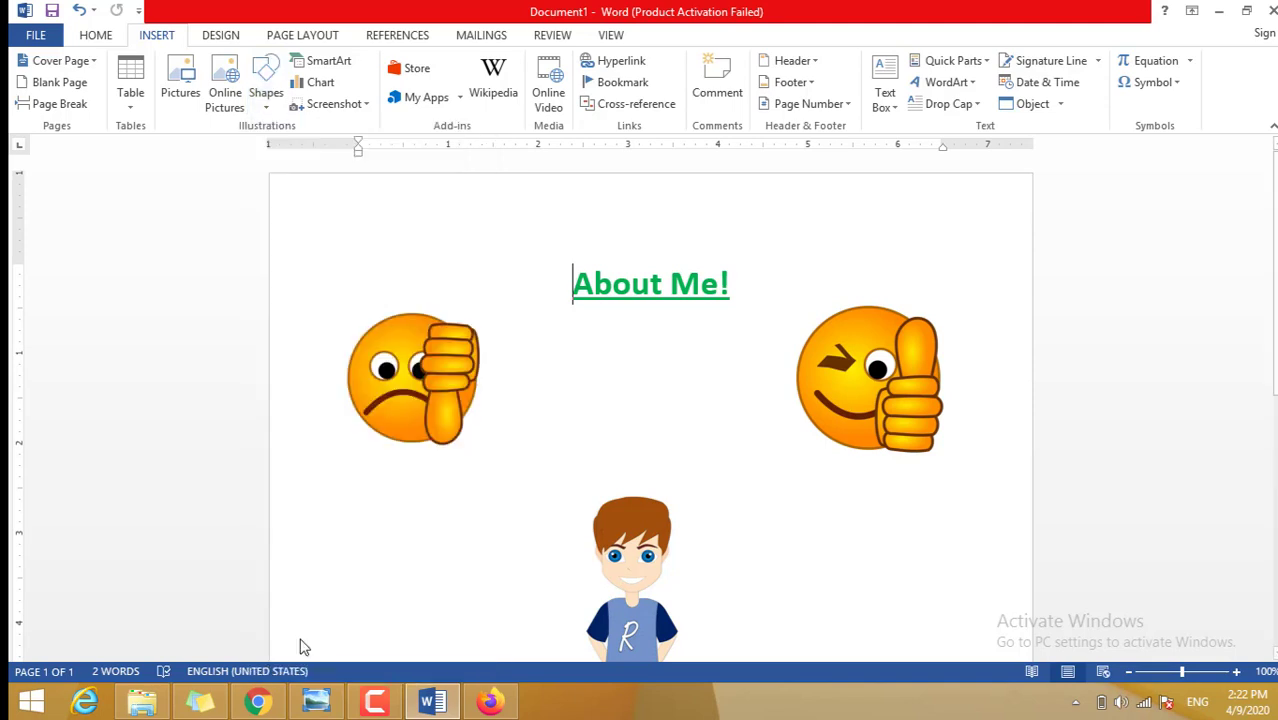
{"action": "mouse_move", "coordinate": [972, 492]}
{"action": "left_mouse_down"}
{"action": "mouse_move", "coordinate": [836, 573]}
{"action": "mouse_move", "coordinate": [802, 637]}
{"action": "mouse_move", "coordinate": [813, 502]}
{"action": "mouse_move", "coordinate": [790, 391]}
{"action": "left_mouse_up"}
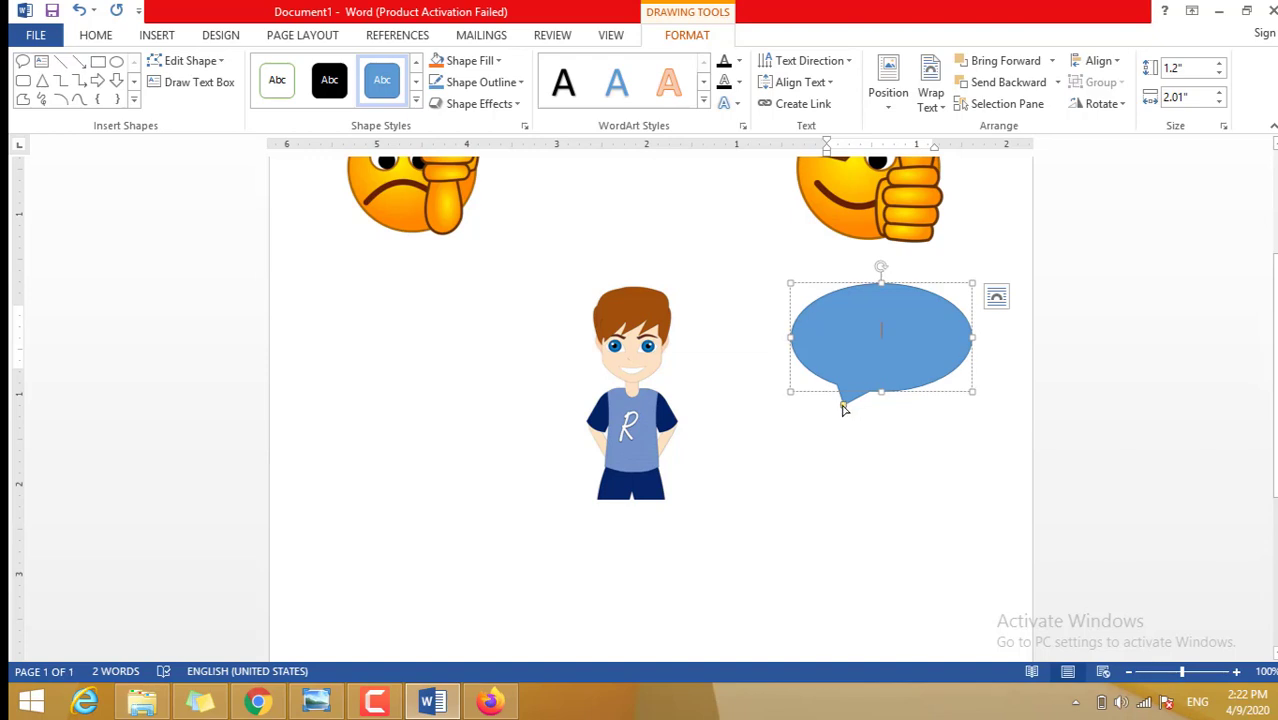
Point the callout's tail at the boy, type 'dchkdwhk' inside, and apply a yellow shape style.
{"action": "left_click_drag", "start_coordinate": [843, 408], "coordinate": [702, 364]}
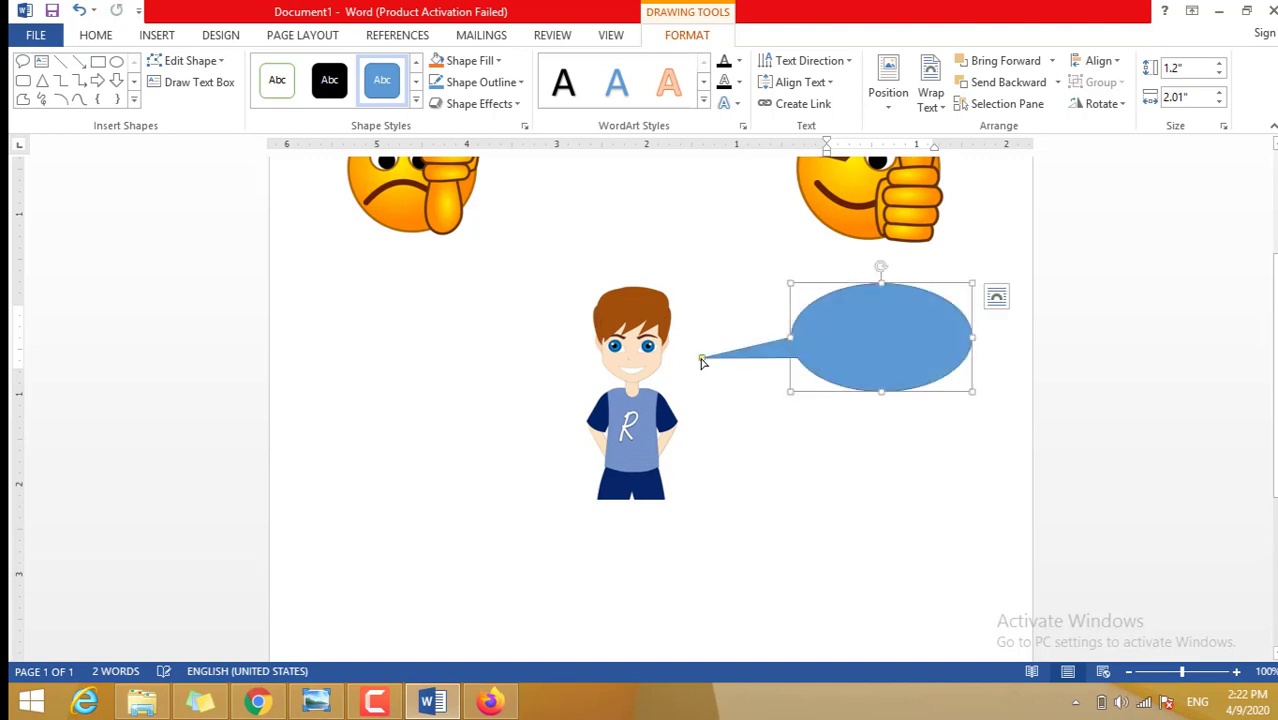
{"action": "left_click", "coordinate": [860, 356]}
{"action": "type", "text": "dchkdwhk"}
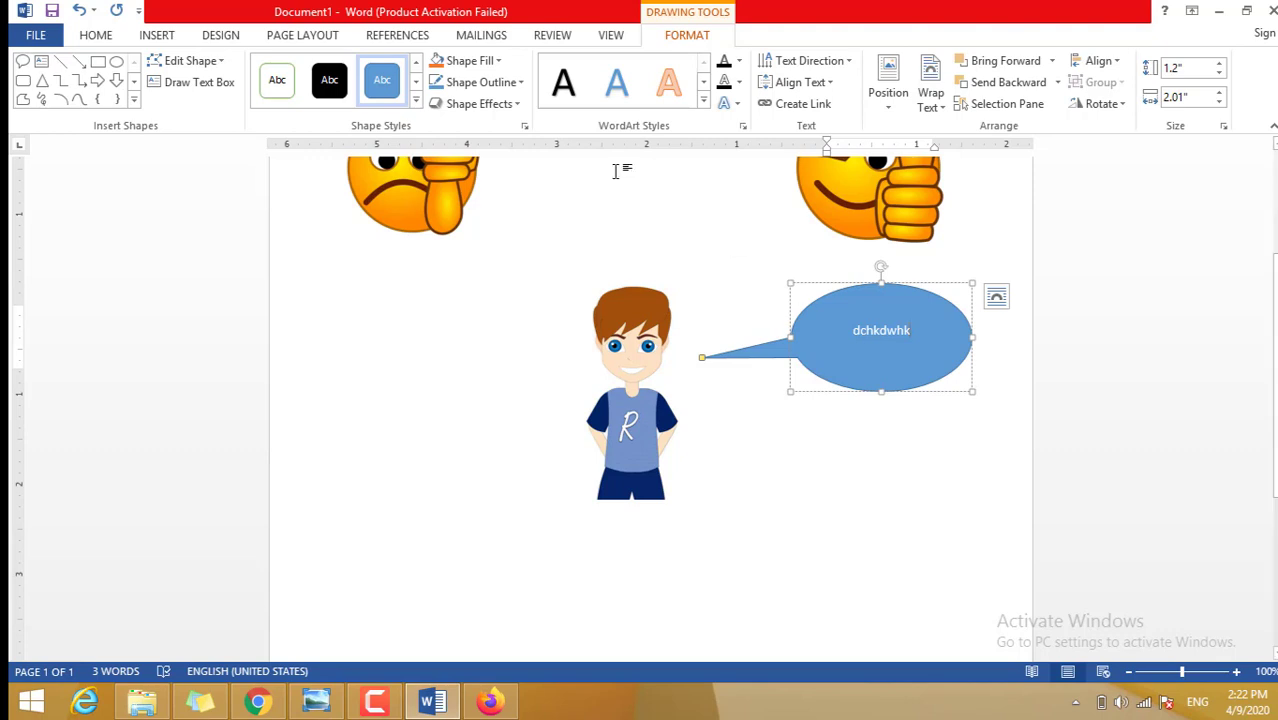
{"action": "left_click", "coordinate": [416, 100]}
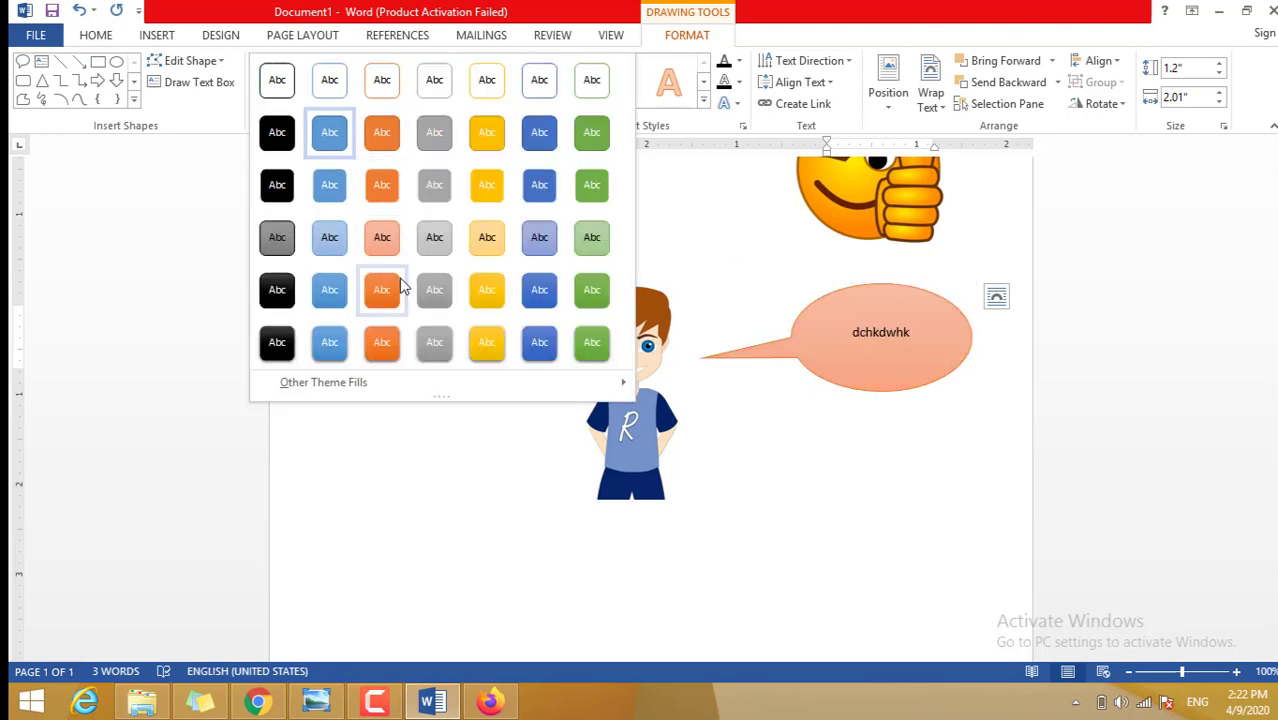
{"action": "left_click", "coordinate": [476, 292]}
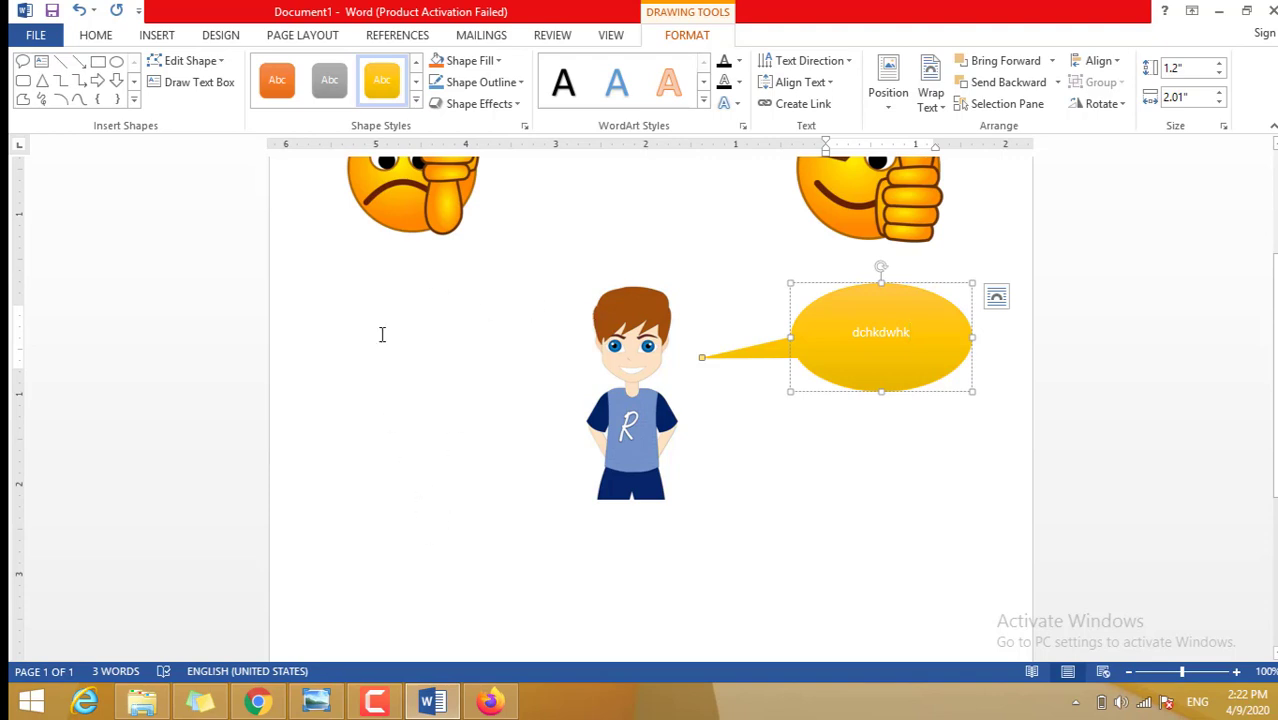
Draw a Rounded Rectangular Callout, about 1.47" by 1.85", to the left of the boy.
{"action": "left_click", "coordinate": [156, 36]}
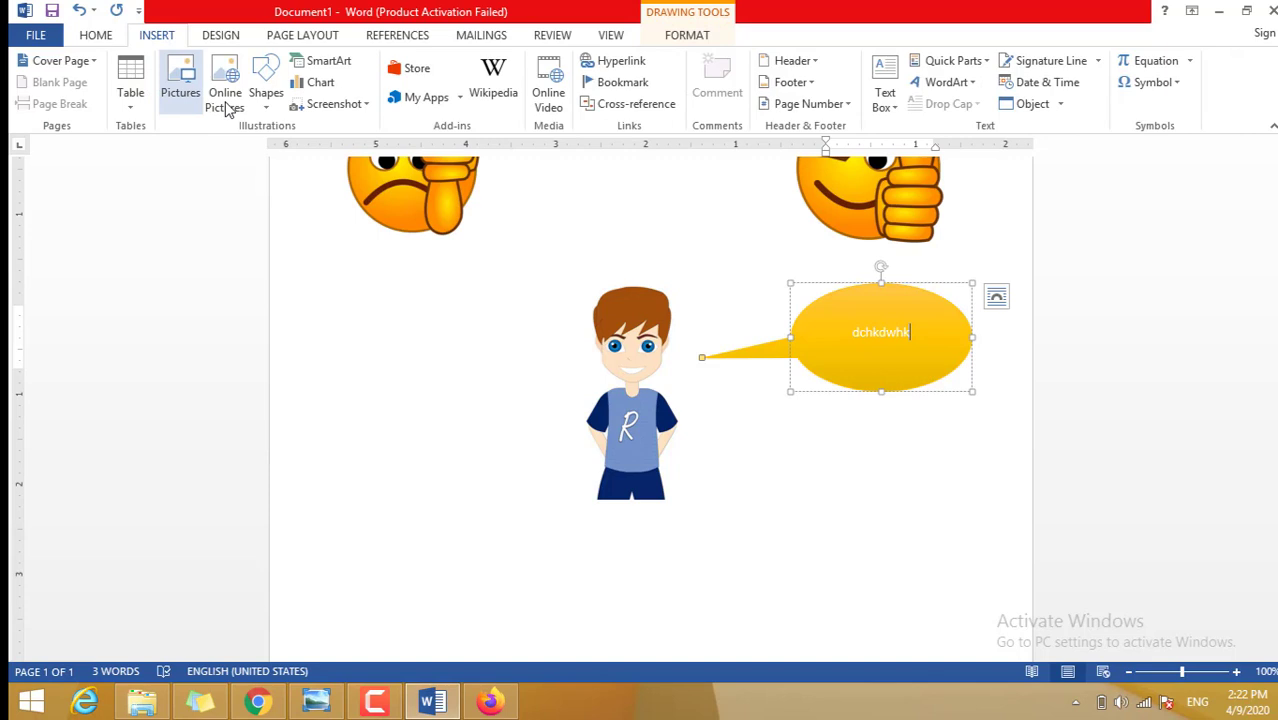
{"action": "left_click", "coordinate": [272, 84]}
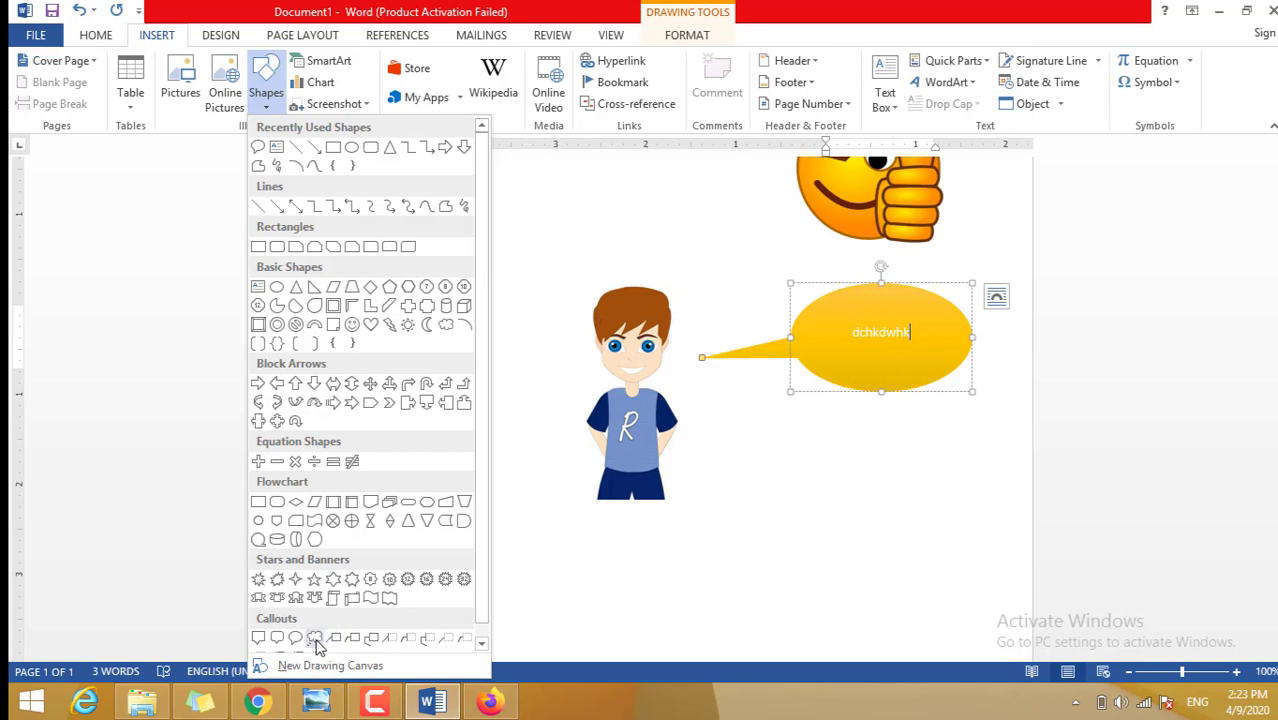
{"action": "left_click", "coordinate": [279, 641]}
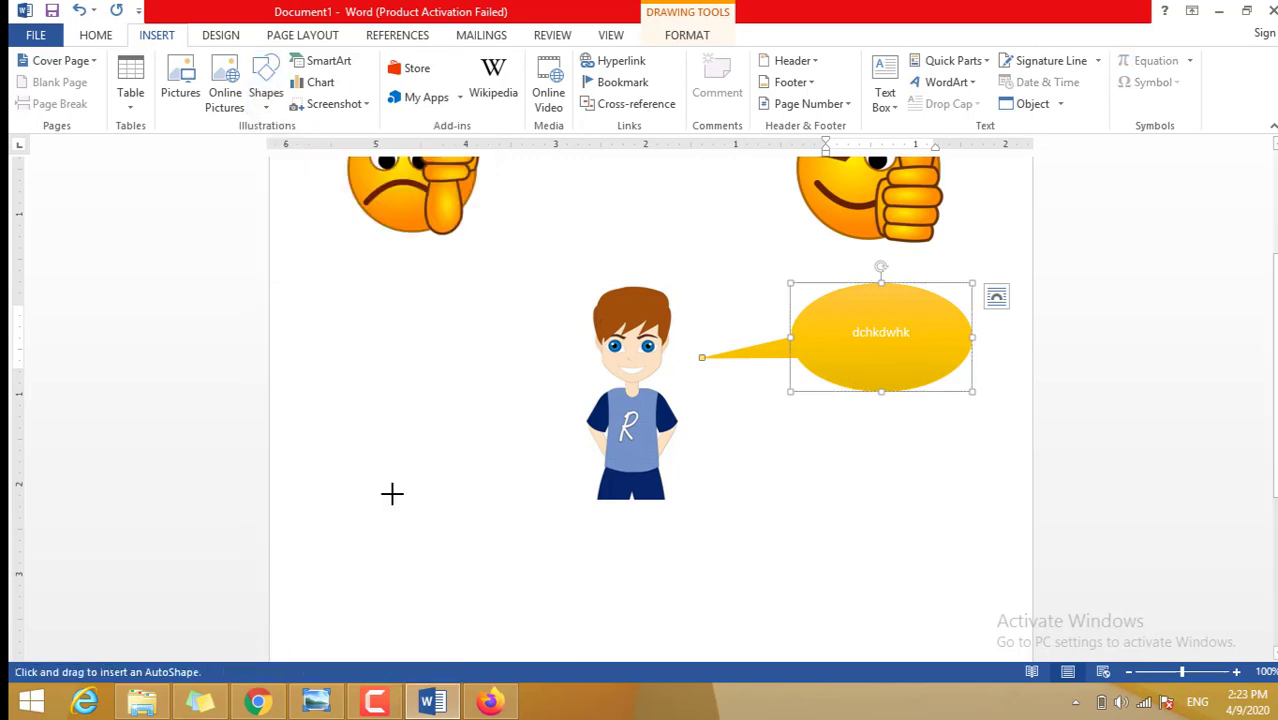
{"action": "left_click_drag", "start_coordinate": [476, 285], "coordinate": [546, 372]}
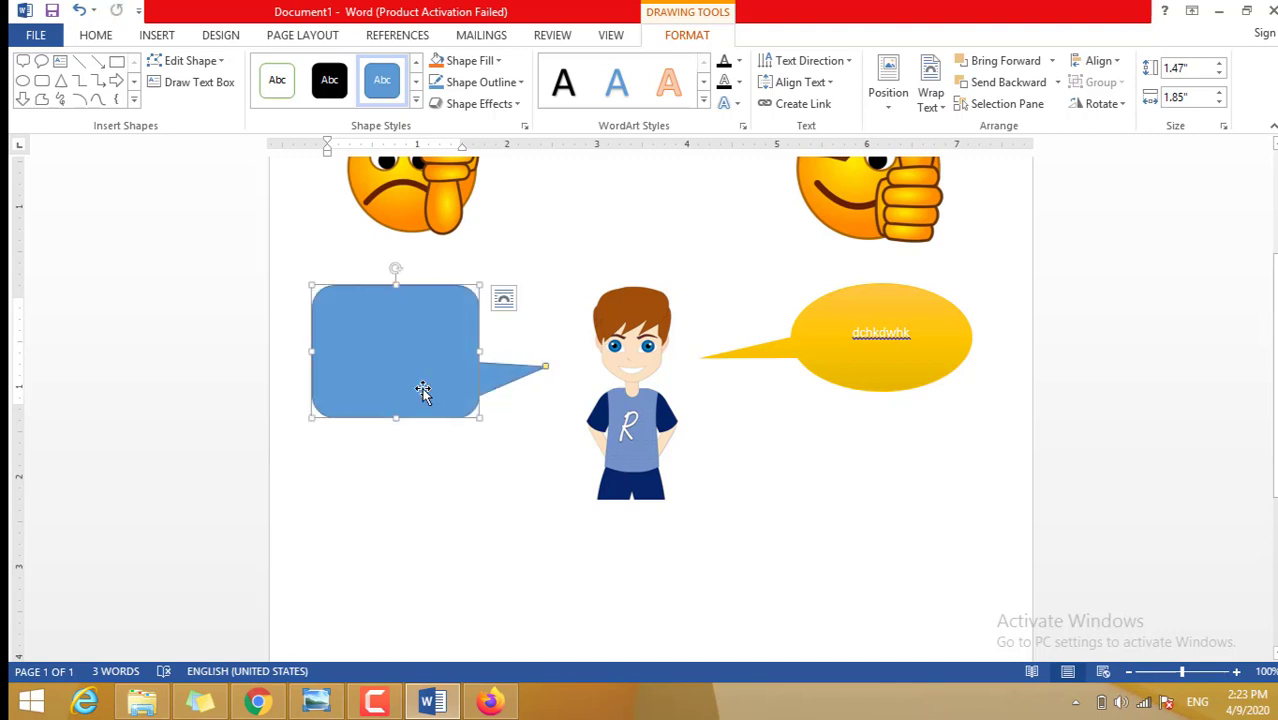
{"action": "type", "text": "ewjh"}
{"action": "scroll", "coordinate": [750, 468], "scroll_direction": "down", "scroll_amount": 1}
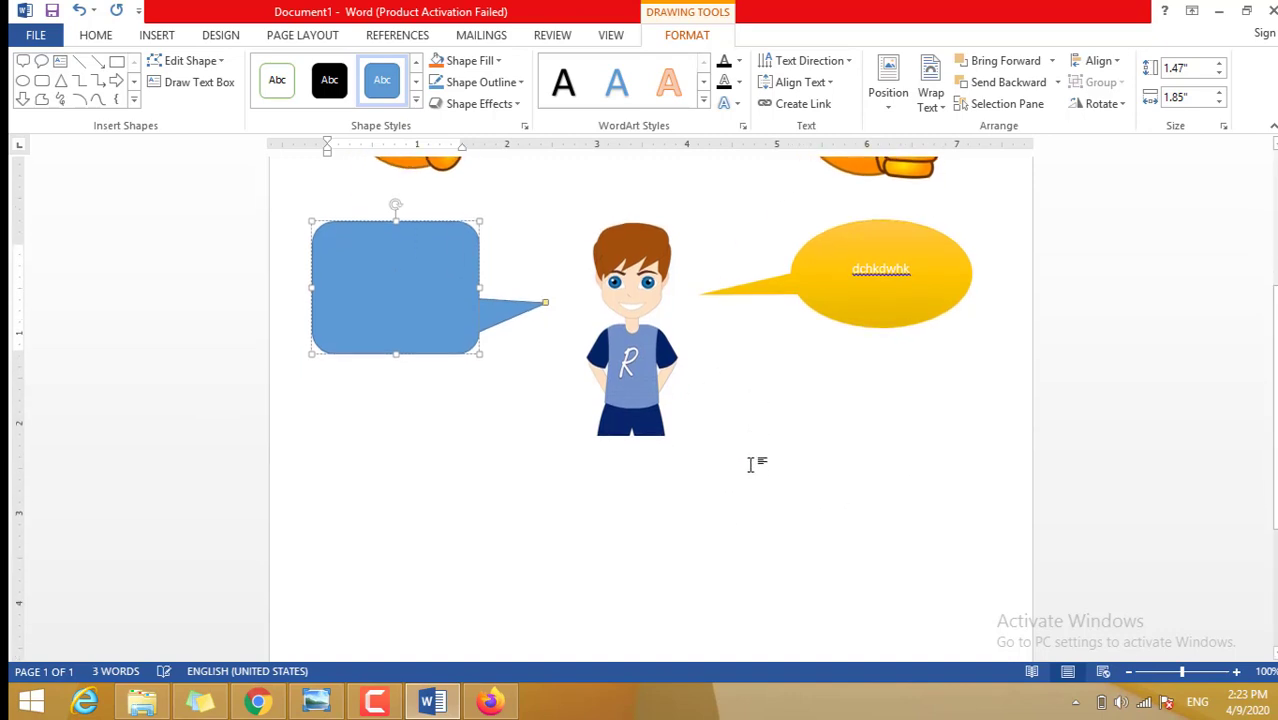
{"action": "scroll", "coordinate": [753, 462], "scroll_direction": "up", "scroll_amount": 2}
Save the document as 'About Me' in the class folder inside Documents.
{"action": "left_click", "coordinate": [35, 35]}
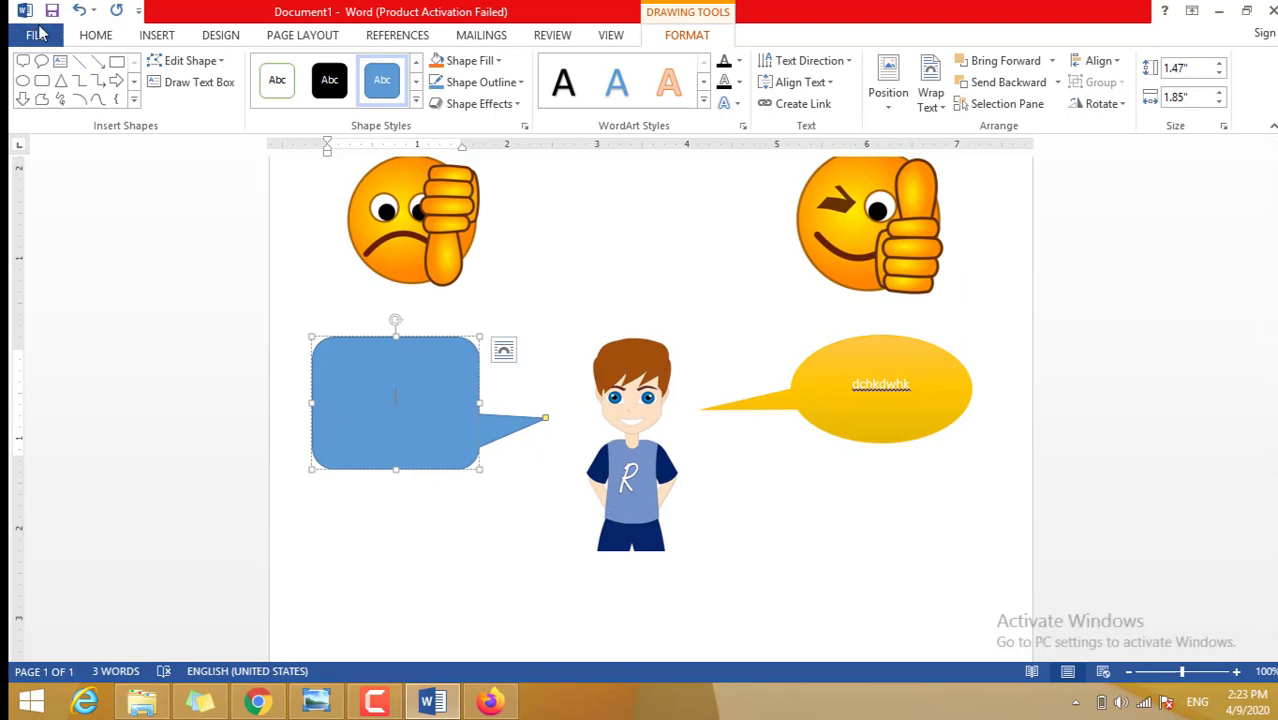
{"action": "key", "text": "Escape"}
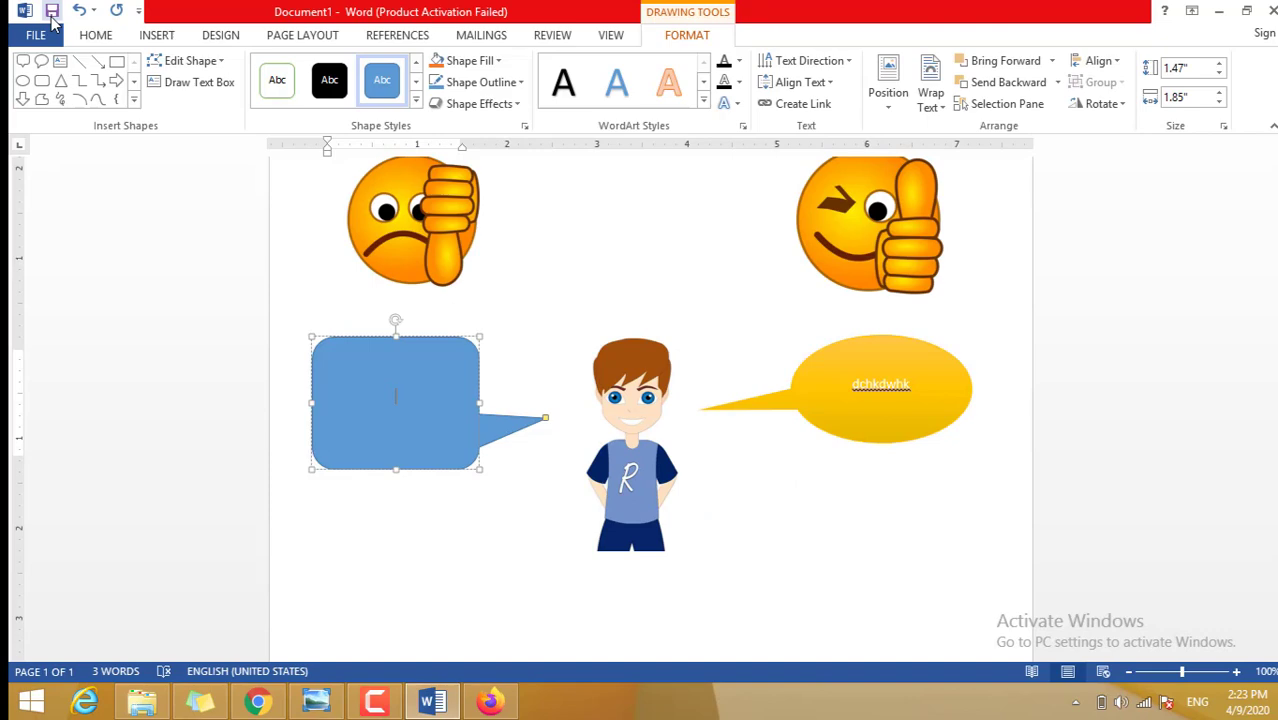
{"action": "left_click", "coordinate": [52, 10]}
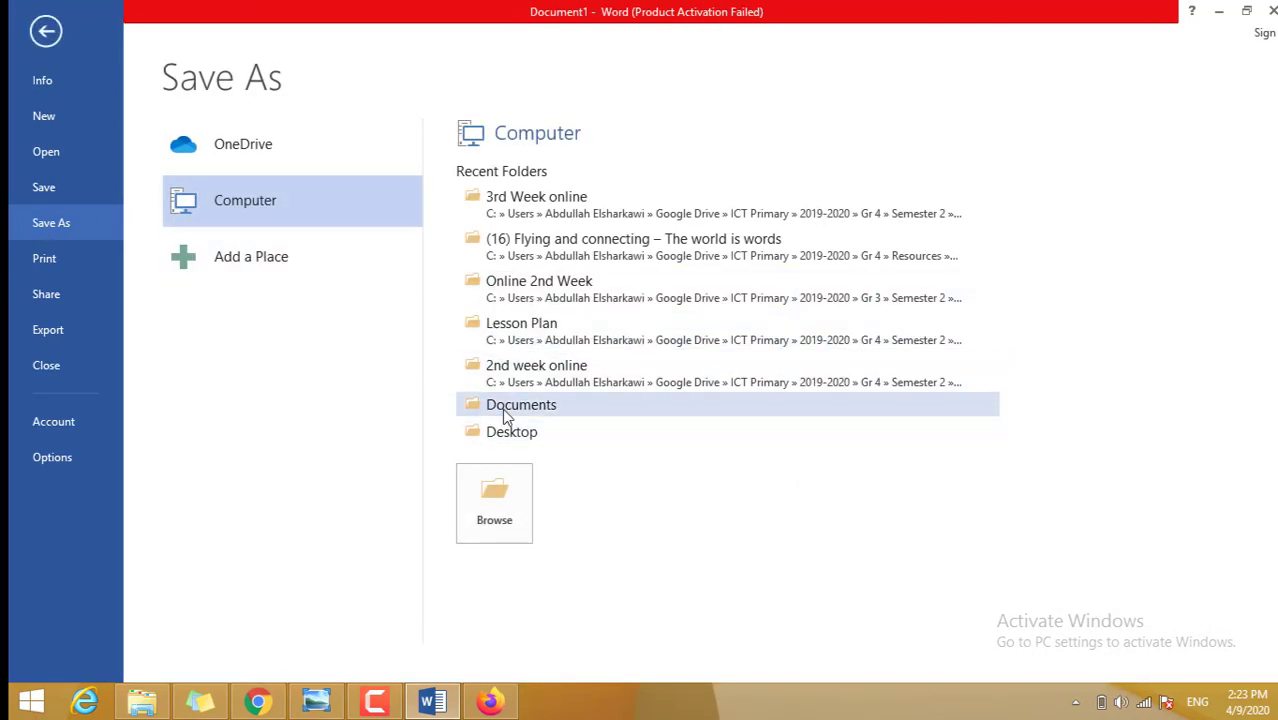
{"action": "left_click", "coordinate": [497, 498]}
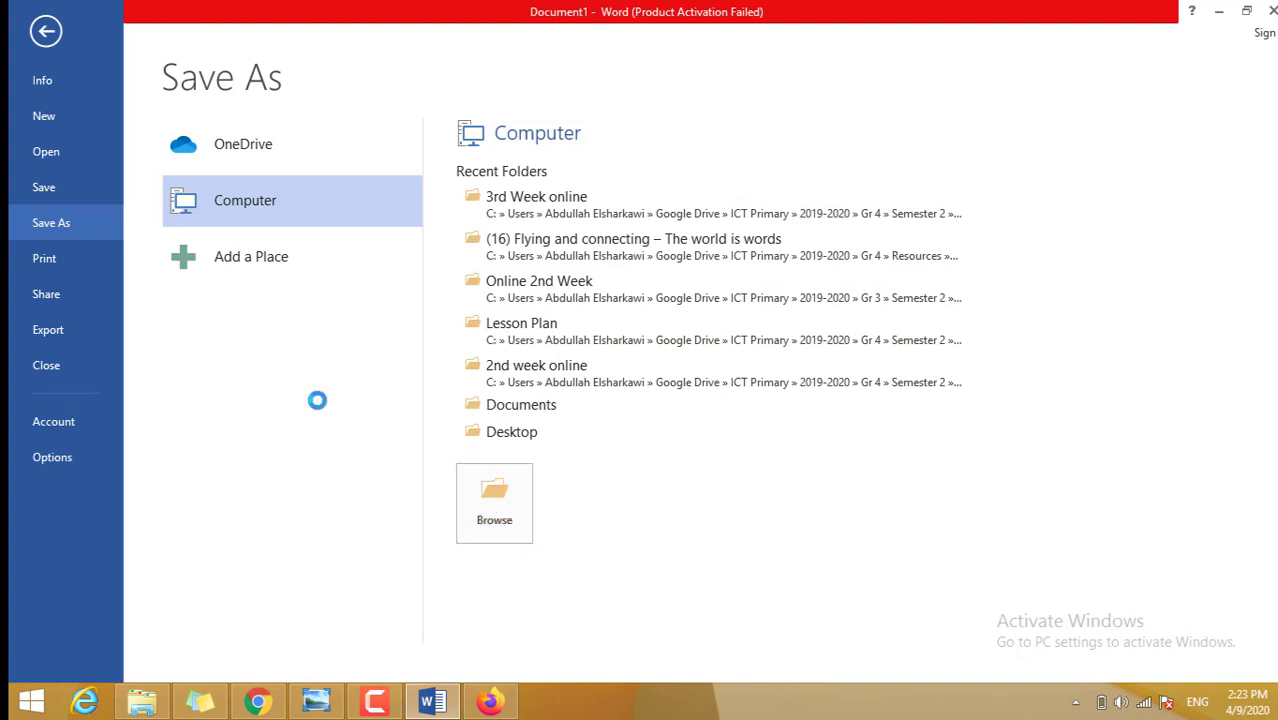
{"action": "left_click", "coordinate": [118, 164]}
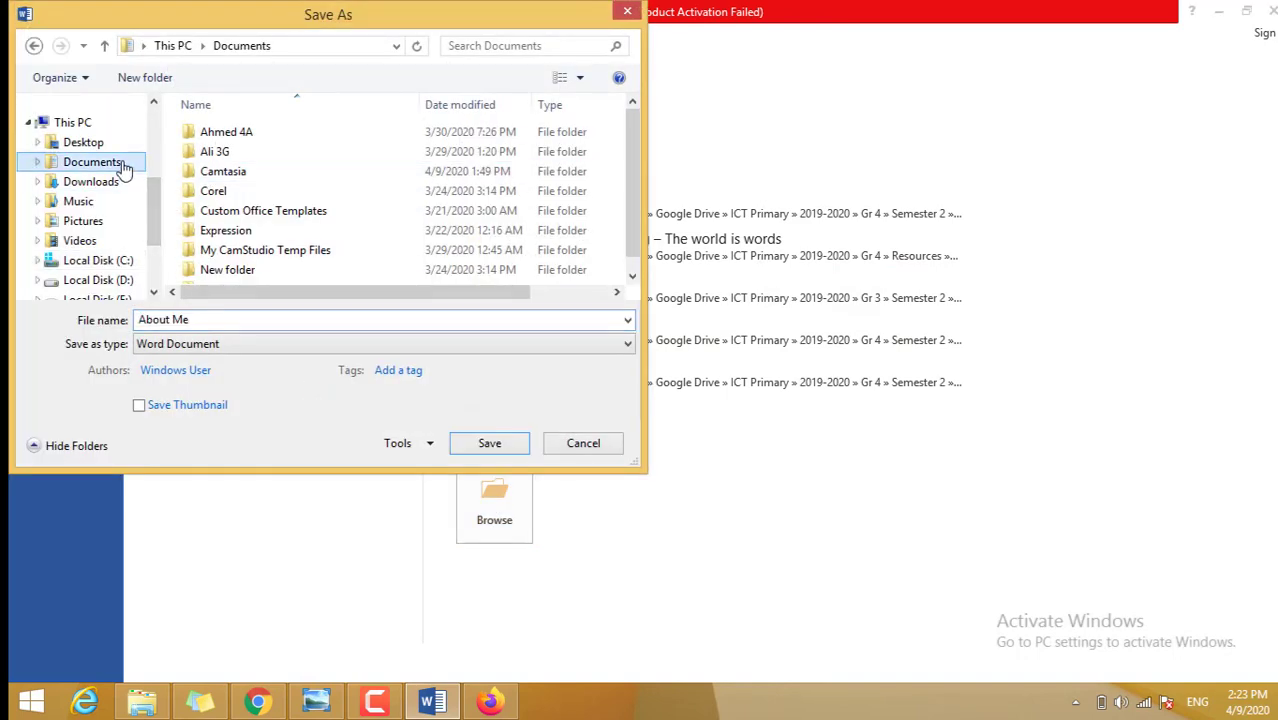
{"action": "double_click", "coordinate": [221, 134]}
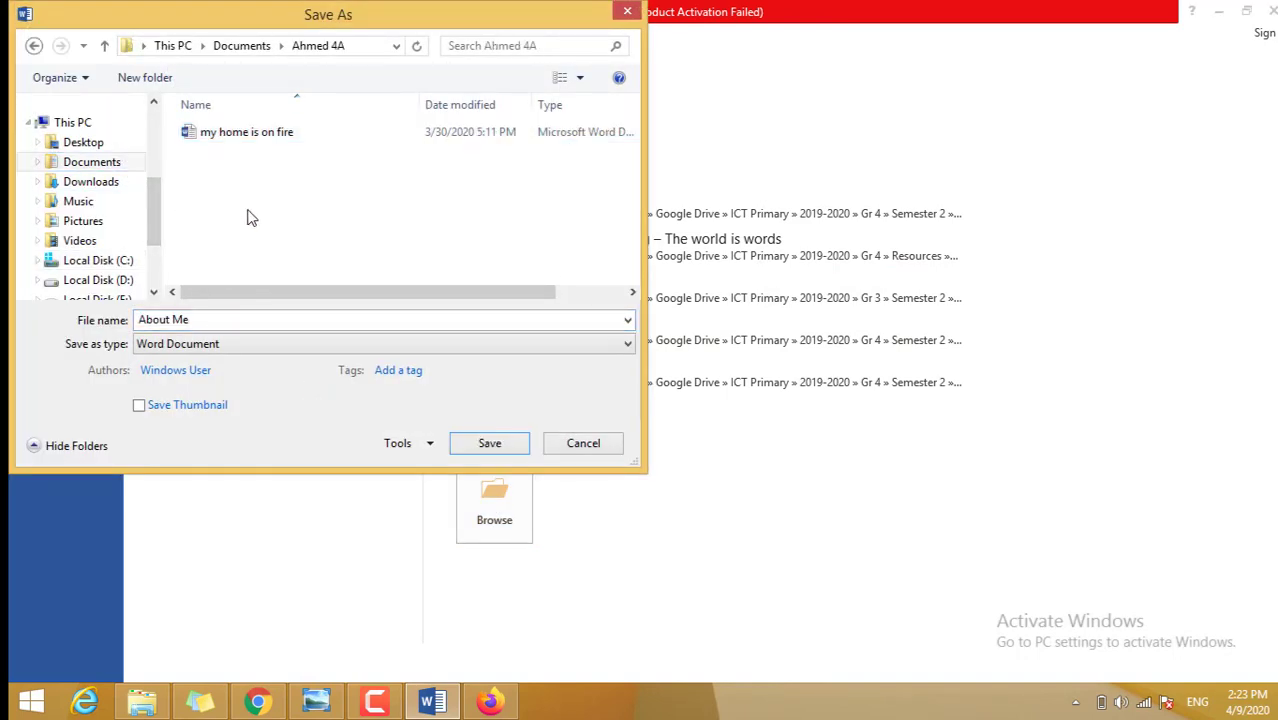
{"action": "left_click", "coordinate": [489, 444]}
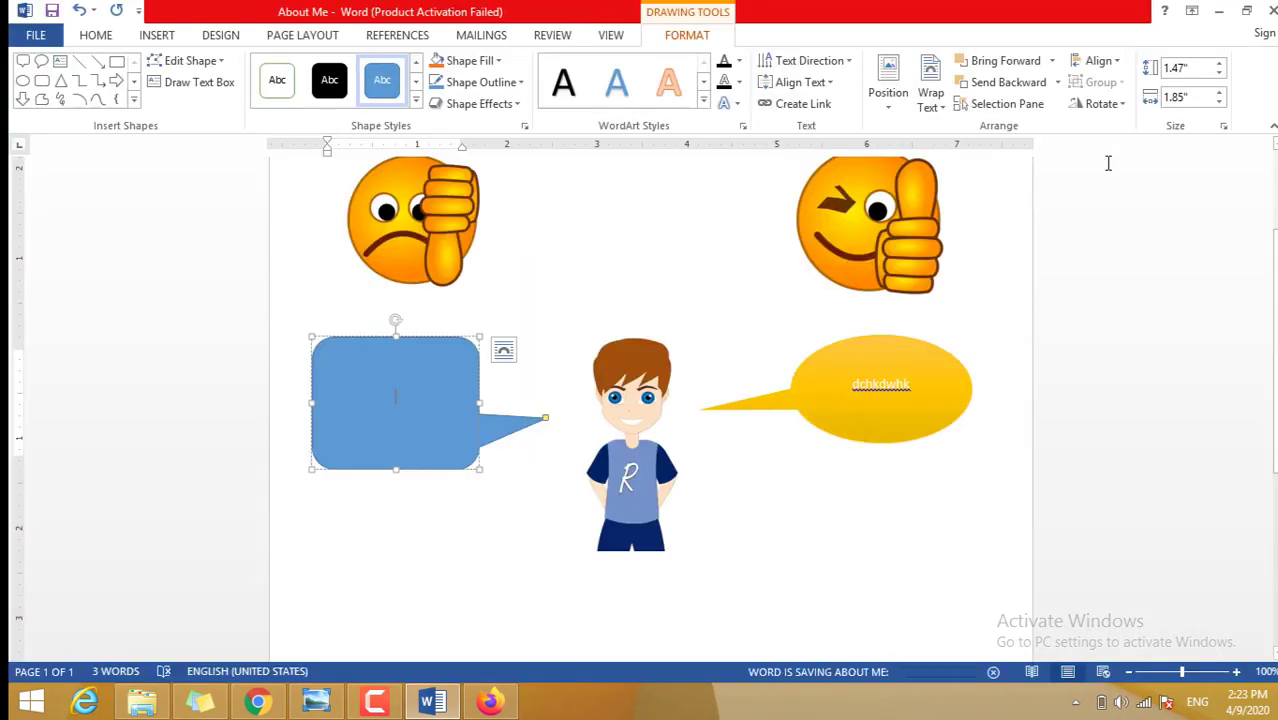
Close Word and bring up the Edmodo class page in Chrome.
{"action": "left_click", "coordinate": [1271, 12]}
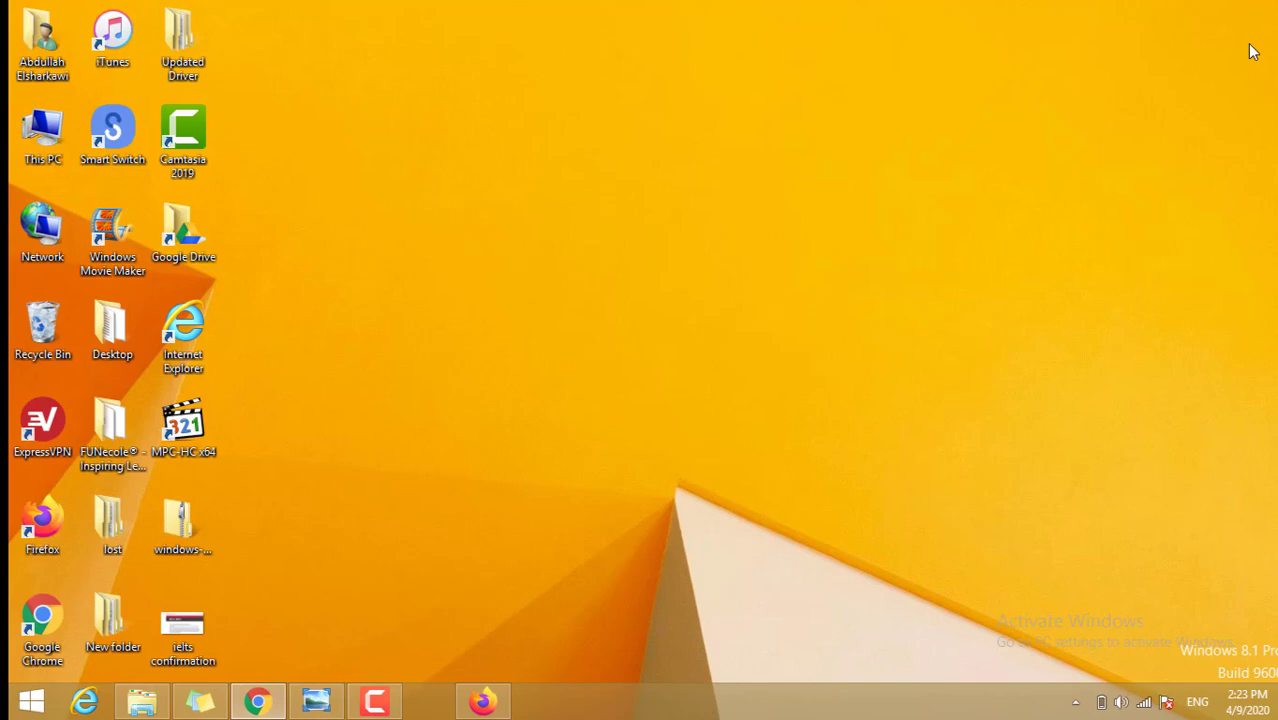
{"action": "left_click", "coordinate": [250, 703]}
{"action": "left_click", "coordinate": [117, 12]}
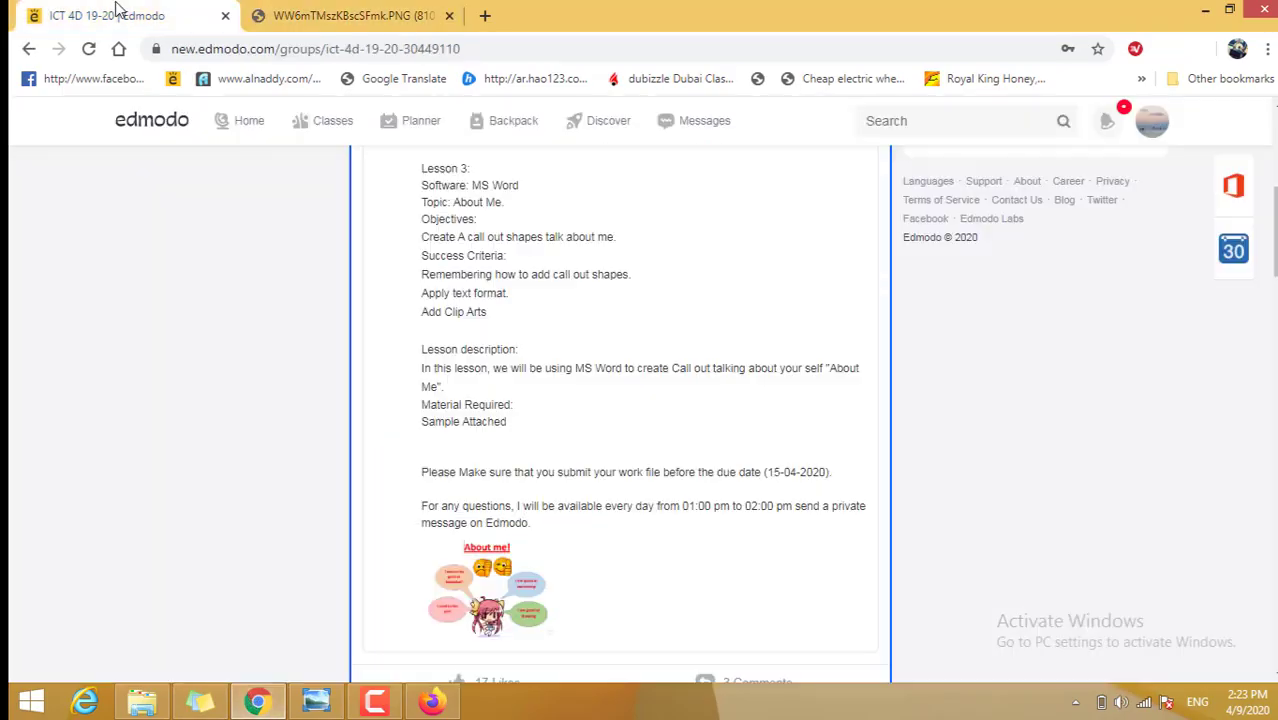
{"action": "scroll", "coordinate": [605, 367], "scroll_direction": "up", "scroll_amount": 2}
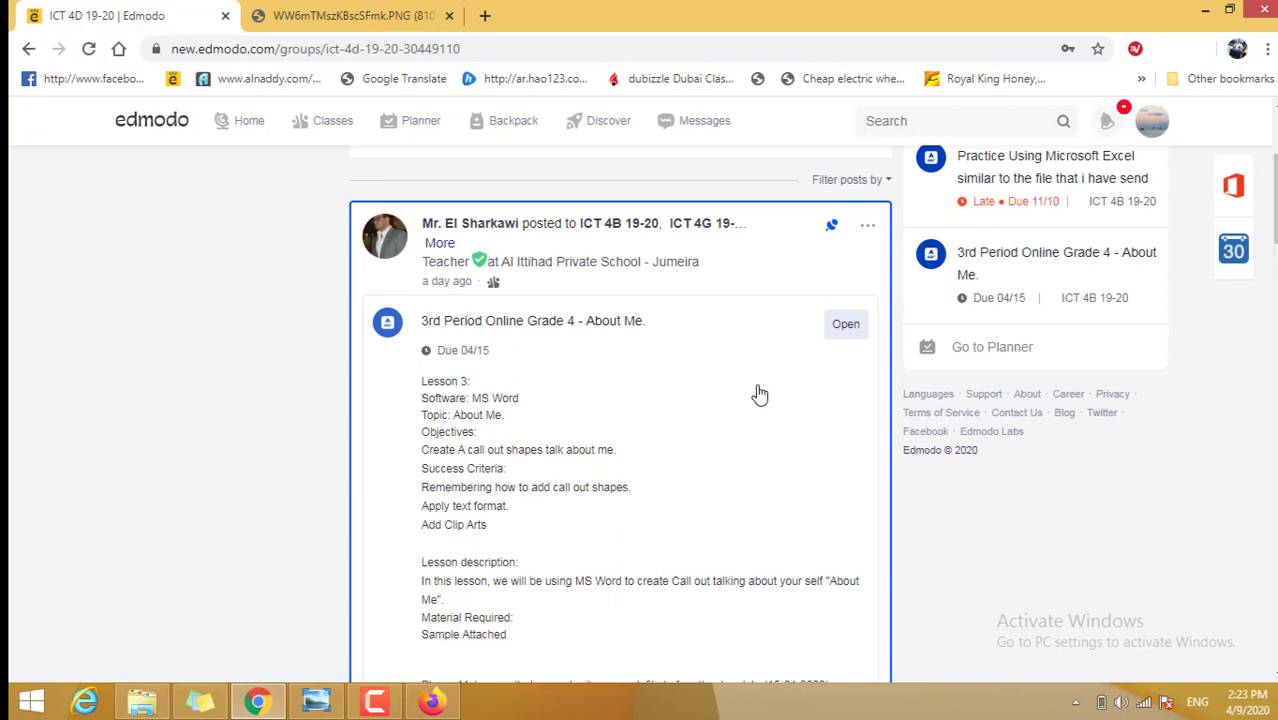
{"action": "scroll", "coordinate": [757, 403], "scroll_direction": "up", "scroll_amount": 2}
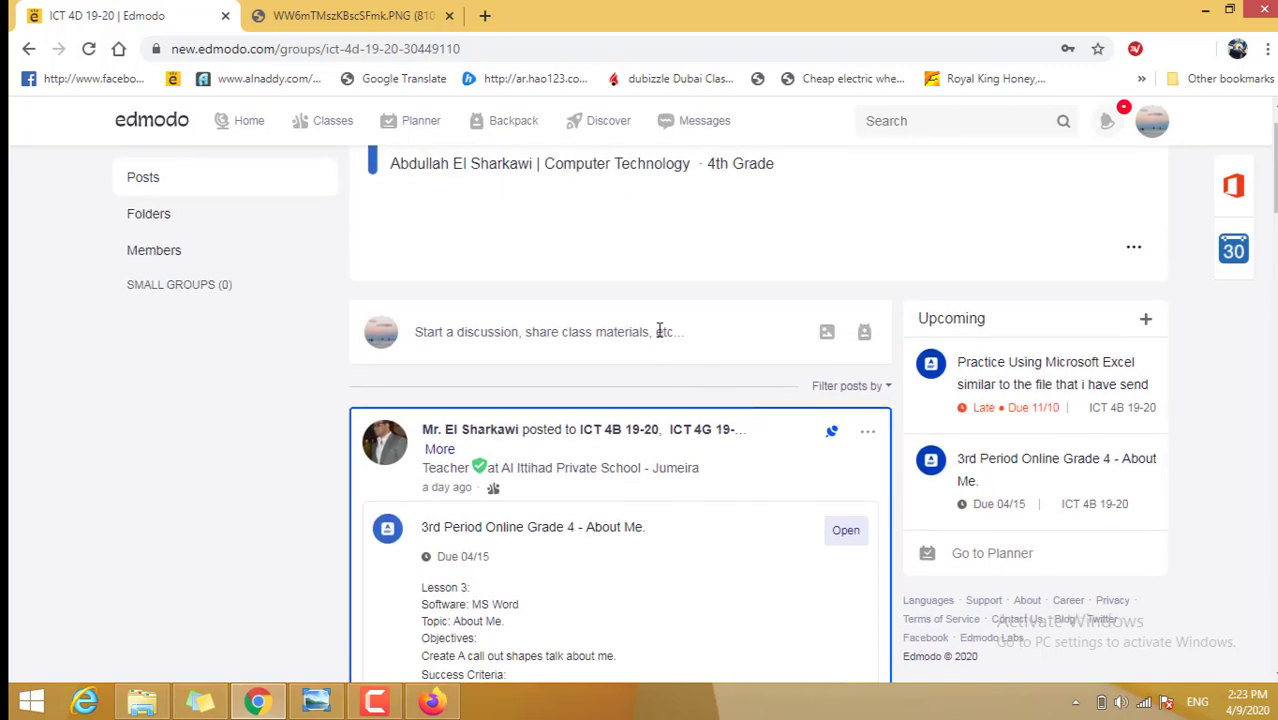
Dismiss an accidentally opened post and open the About Me assignment for turning in.
{"action": "left_click", "coordinate": [660, 331]}
{"action": "left_click", "coordinate": [261, 497]}
{"action": "left_click", "coordinate": [840, 533]}
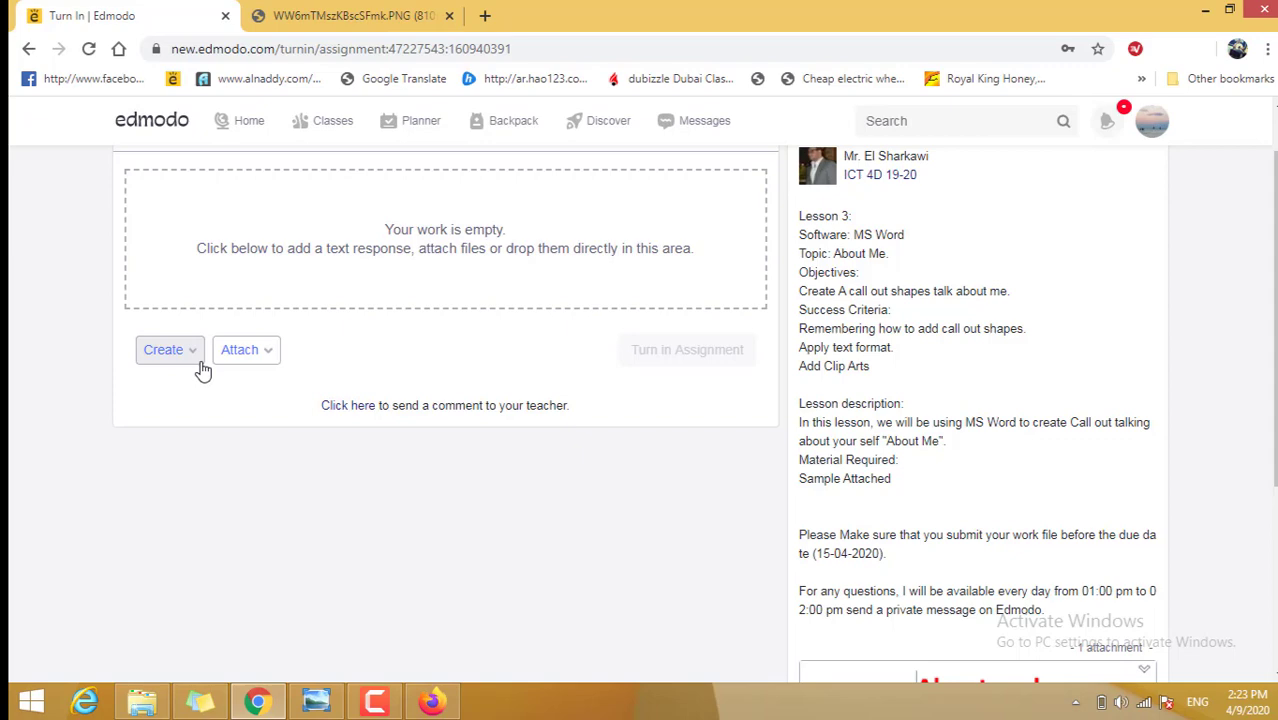
Attach the About Me Word file from the class folder in Documents to the submission.
{"action": "left_click", "coordinate": [249, 354]}
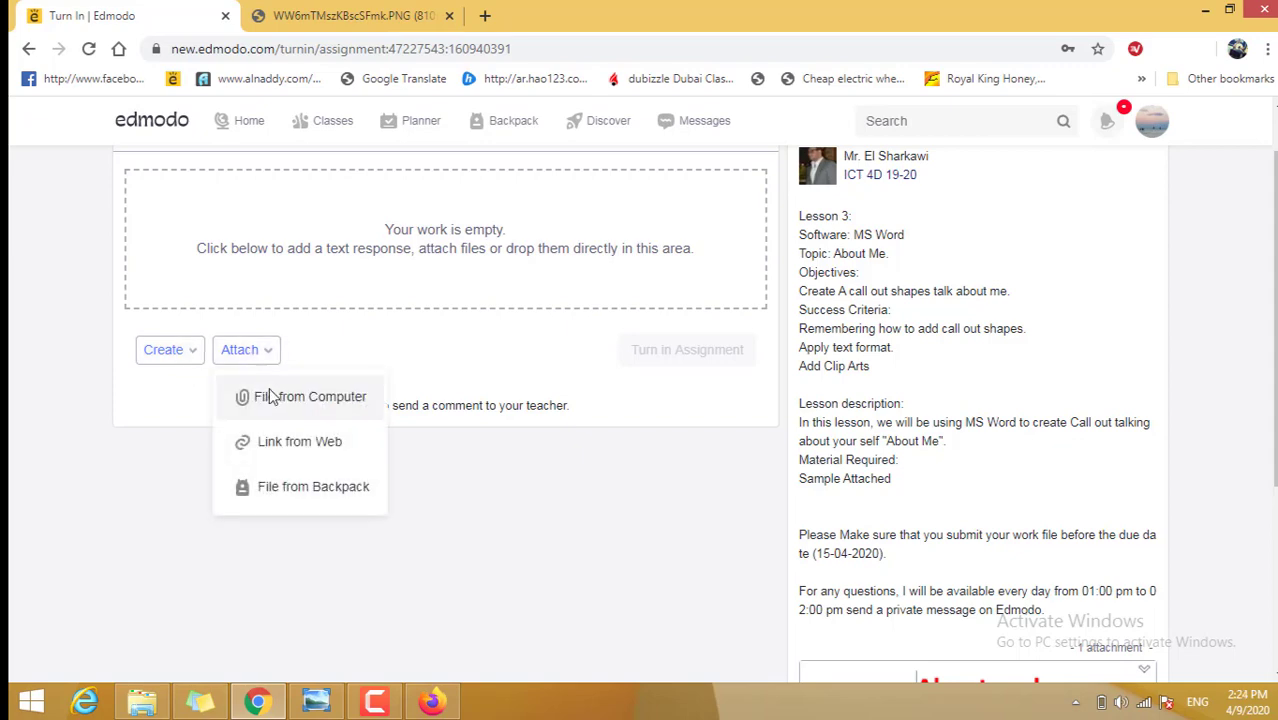
{"action": "left_click", "coordinate": [271, 397]}
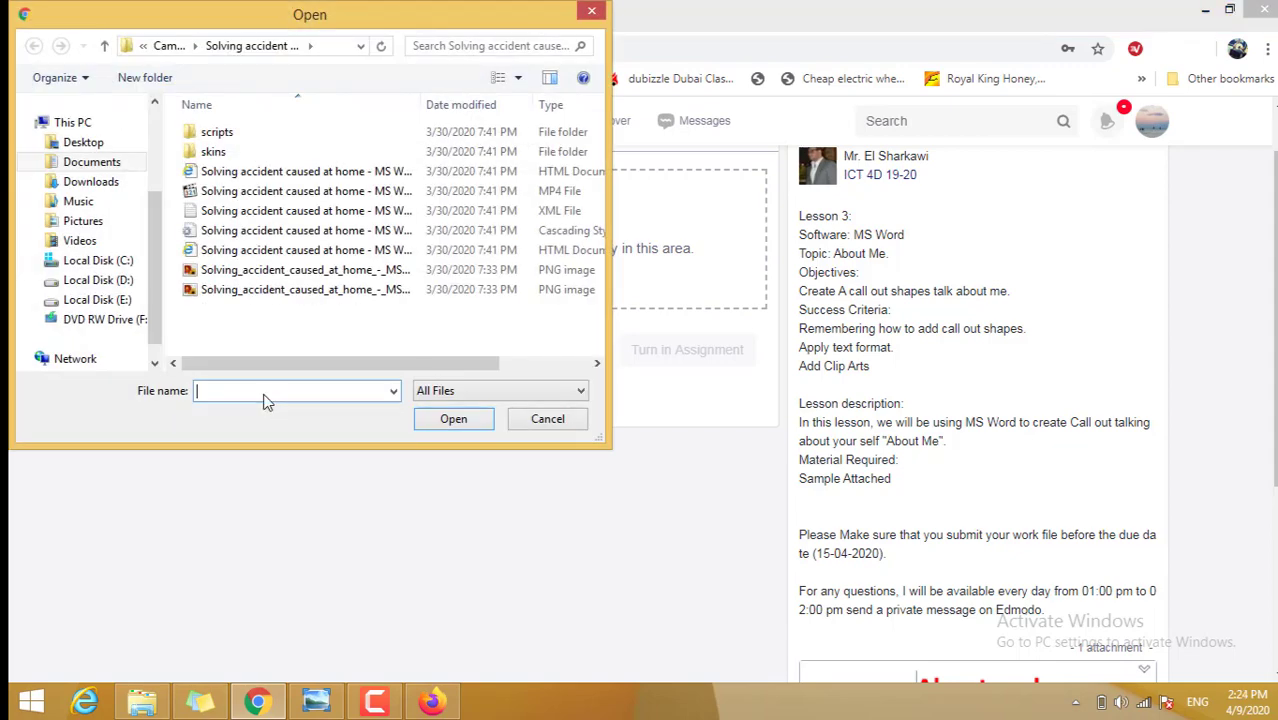
{"action": "left_click", "coordinate": [85, 163]}
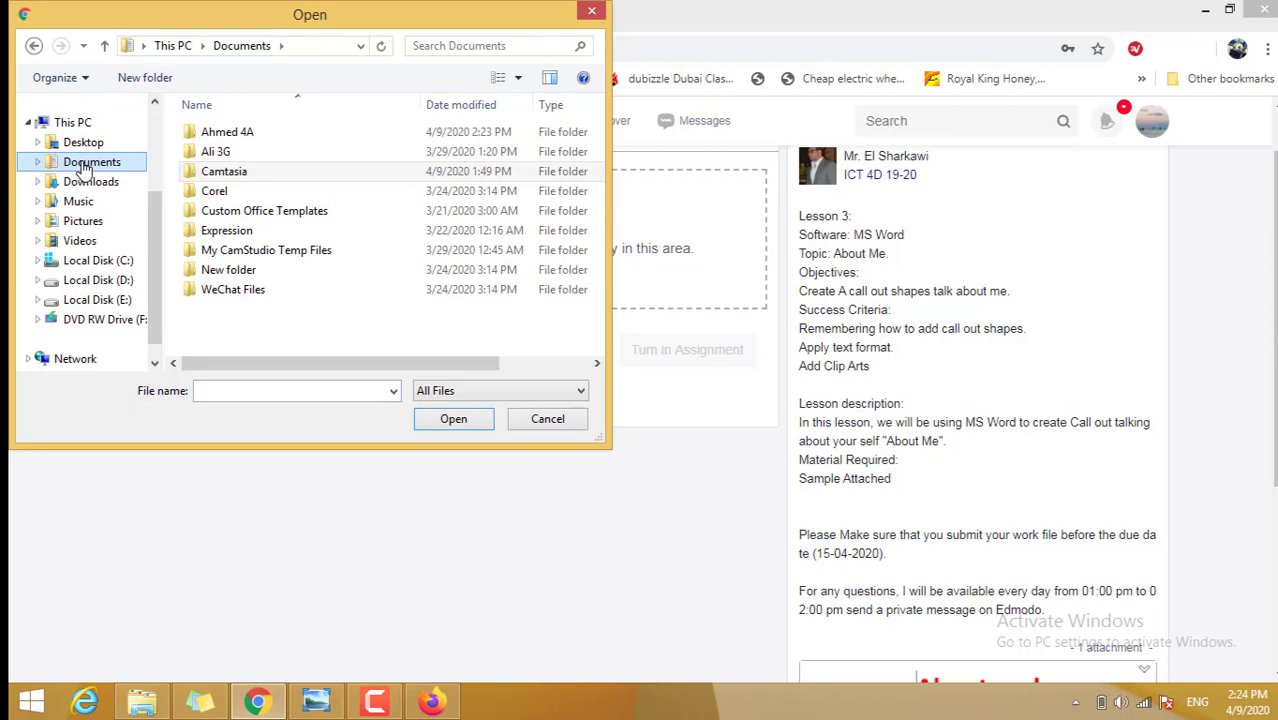
{"action": "double_click", "coordinate": [205, 138]}
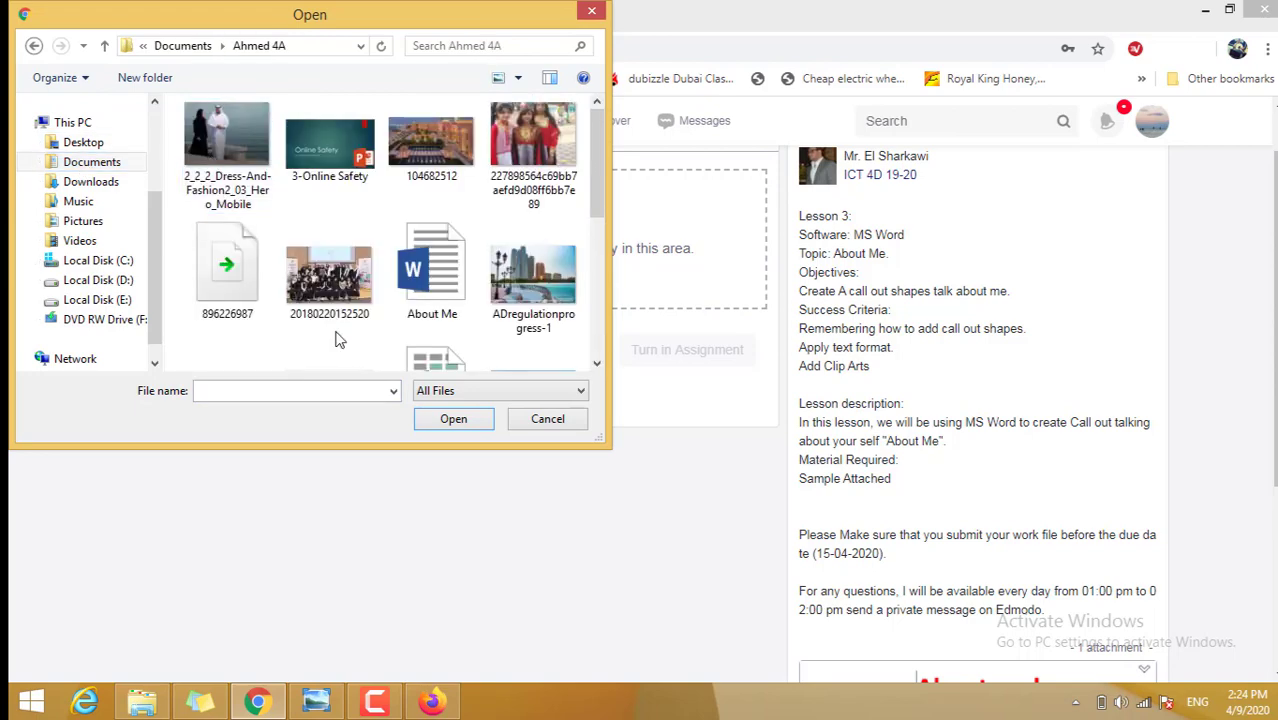
{"action": "mouse_move", "coordinate": [599, 181]}
{"action": "left_mouse_down"}
{"action": "mouse_move", "coordinate": [590, 356]}
{"action": "mouse_move", "coordinate": [602, 188]}
{"action": "left_mouse_up"}
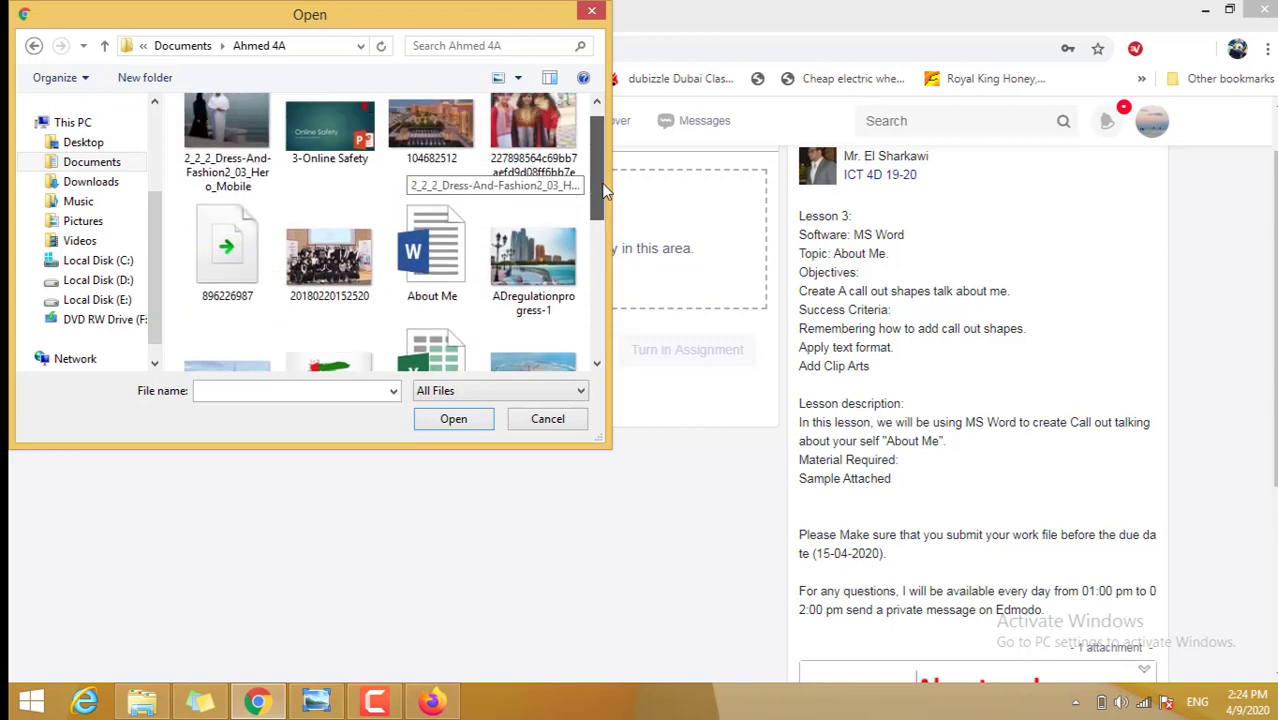
{"action": "left_click", "coordinate": [435, 272]}
{"action": "left_click", "coordinate": [453, 418]}
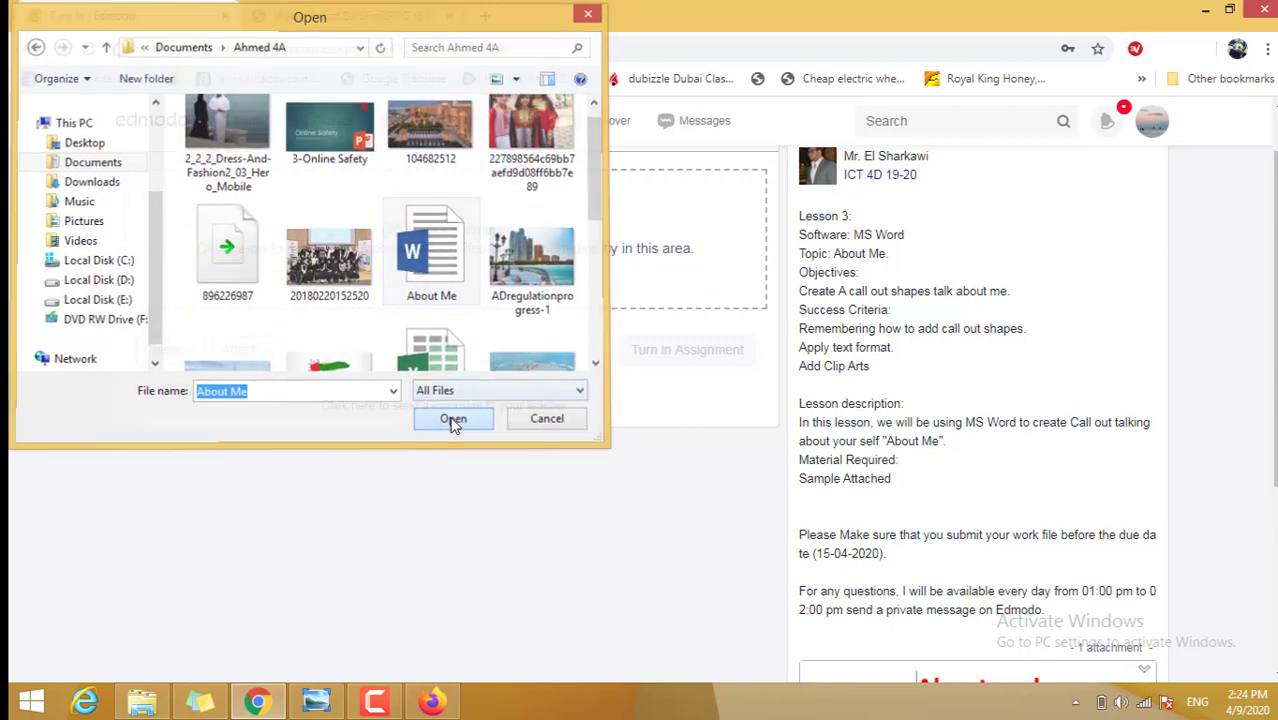